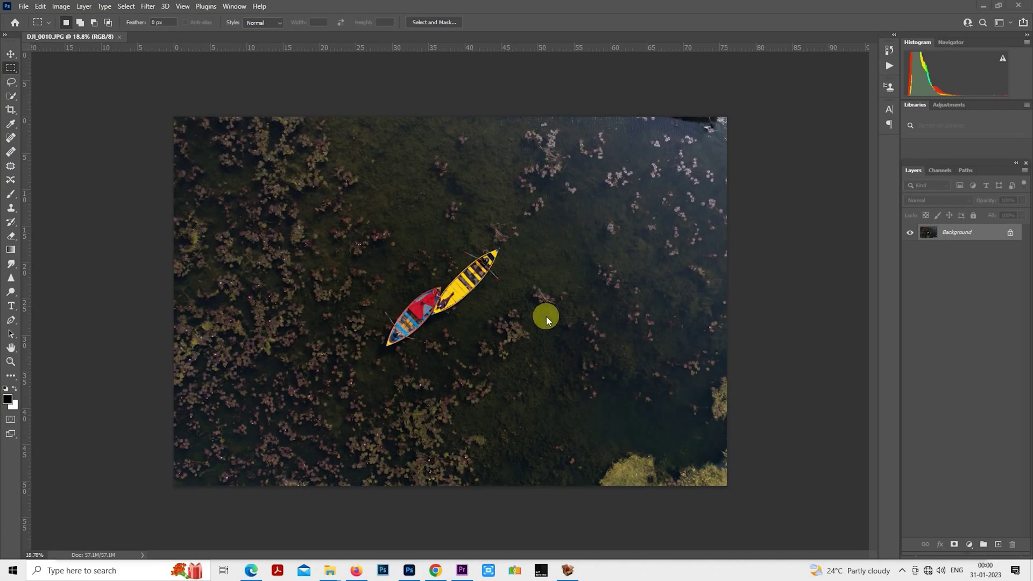
Step: Duplicate the Background layer and place a vertical and a horizontal guide through the centre of the image
drag(981, 235, 999, 545)
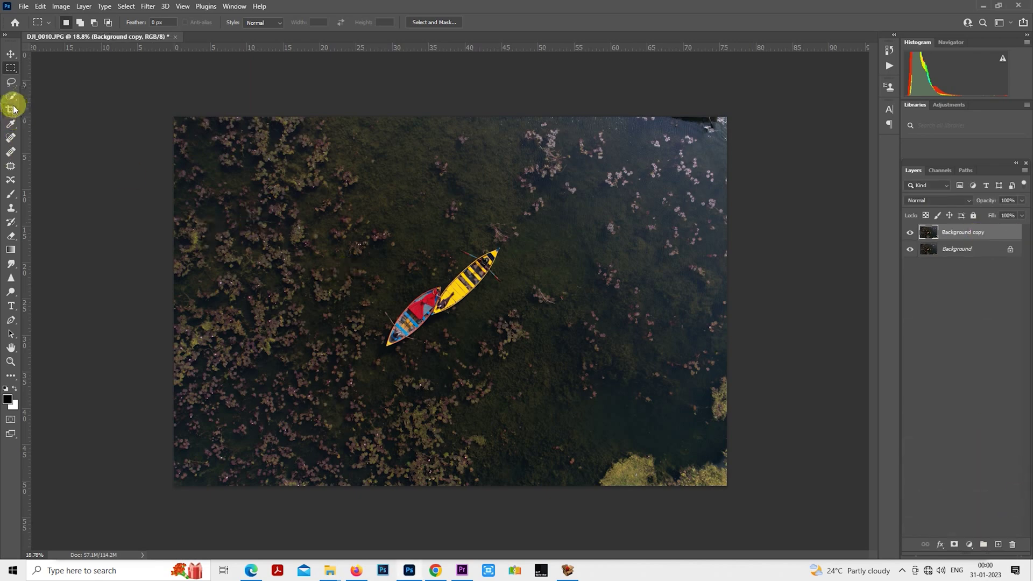
scroll(369, 235, down, 1)
right_click(379, 225)
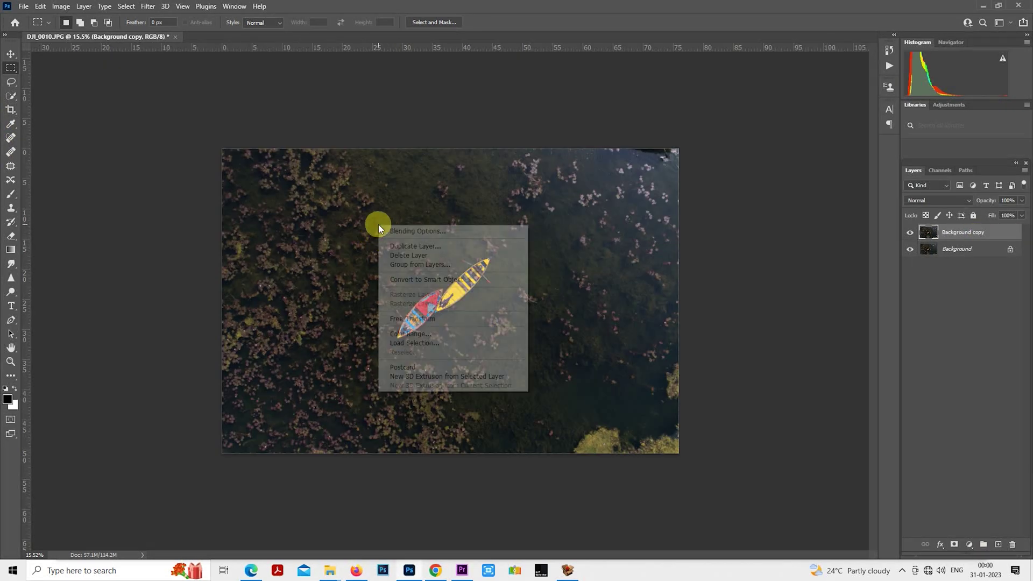
click(463, 318)
key(Escape)
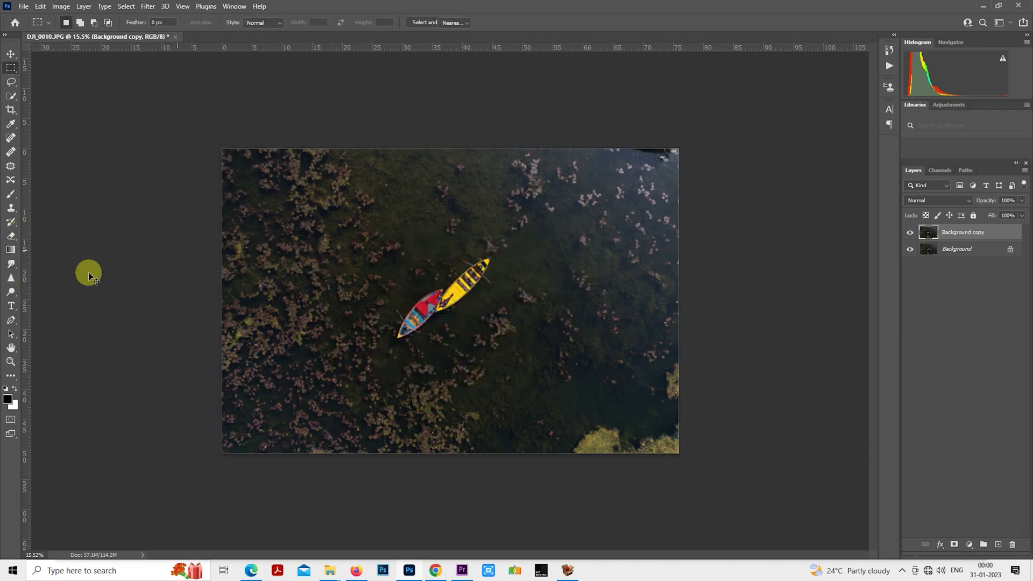
key(ctrl+t)
drag(26, 250, 450, 247)
drag(483, 49, 518, 301)
key(Escape)
Step: Free-transform the Background copy layer, scaling it to 104.30% and shifting it so the boats' meeting point sits at the guide intersection
right_click(506, 249)
click(577, 341)
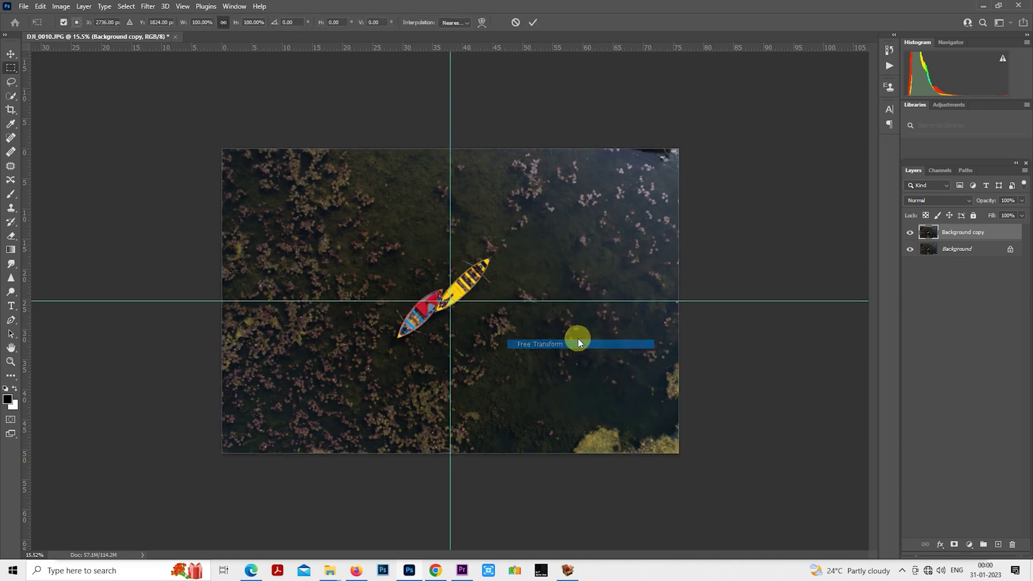
mouse_move(660, 441)
mouse_down()
mouse_move(684, 464)
mouse_move(669, 452)
mouse_up()
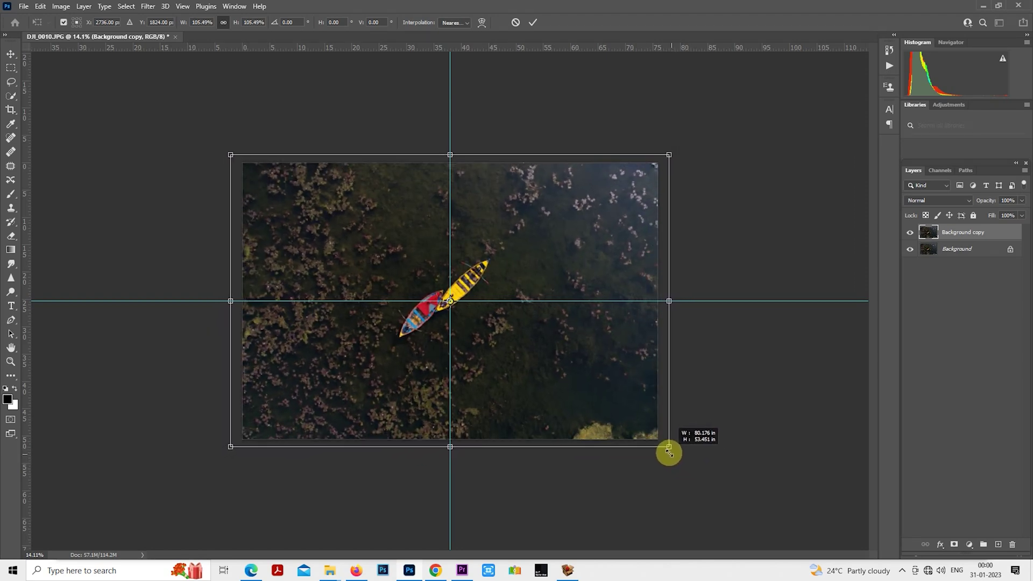
drag(628, 399, 633, 402)
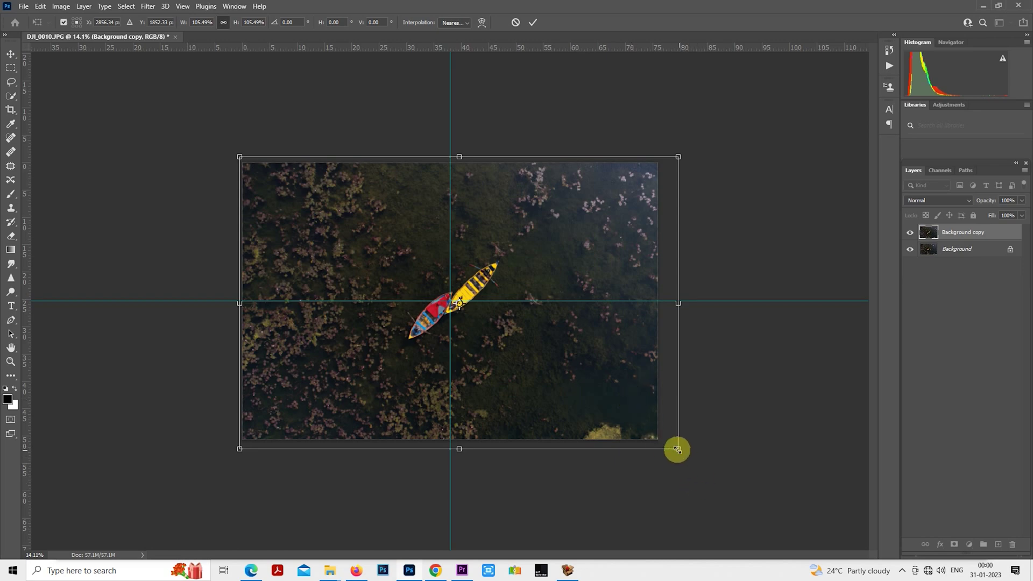
drag(677, 450, 676, 449)
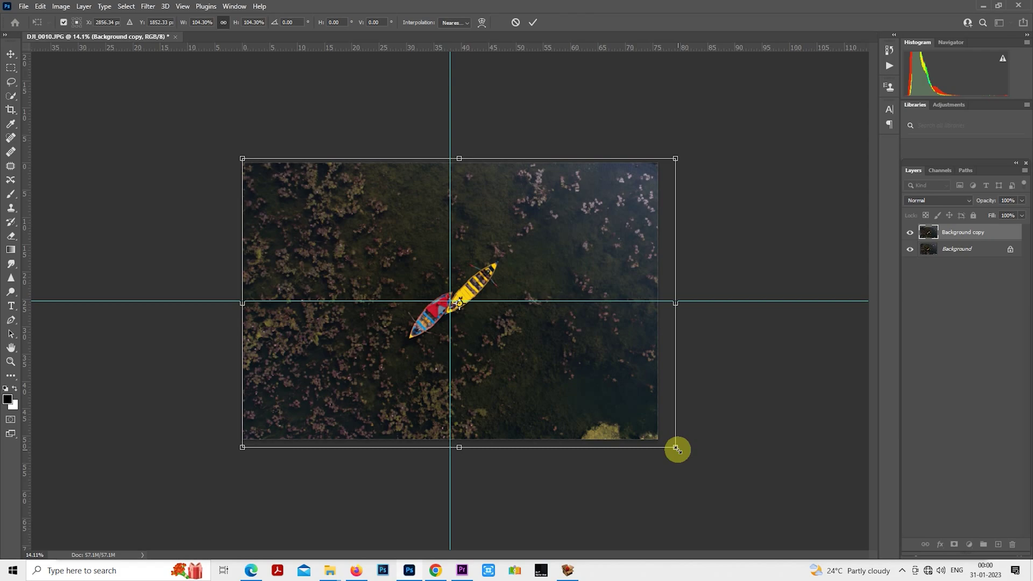
scroll(459, 304, up, 10)
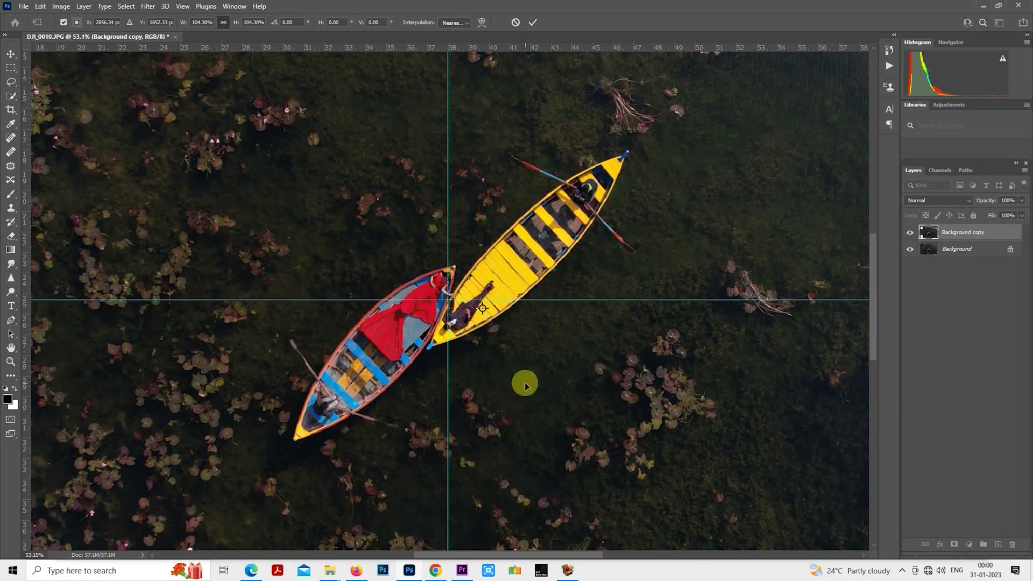
scroll(526, 382, down, 10)
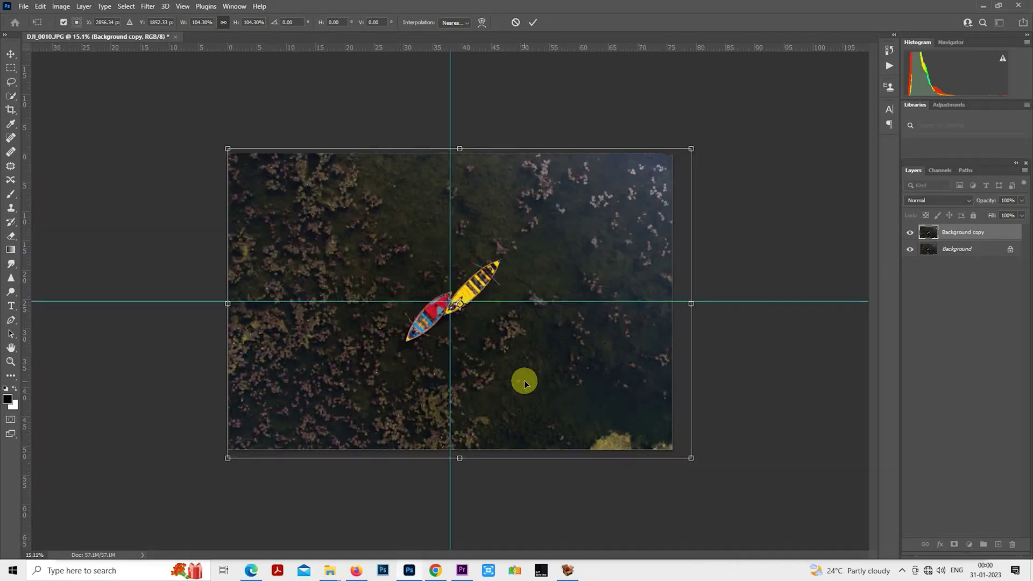
key(Return)
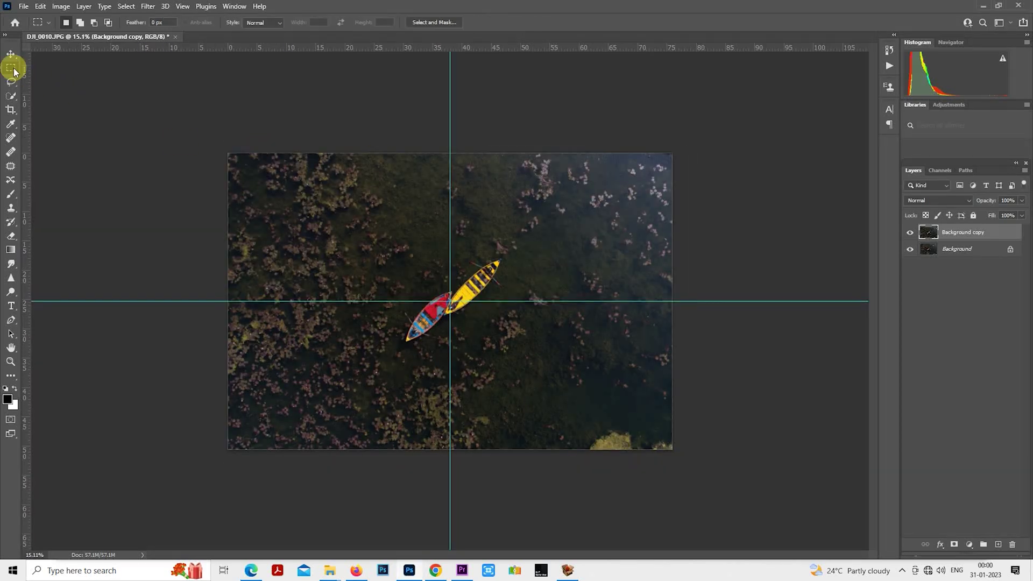
Step: Stamp all visible layers into a new layer and duplicate that layer
click(10, 68)
key(ctrl+plus)
key(ctrl+shift+alt+e)
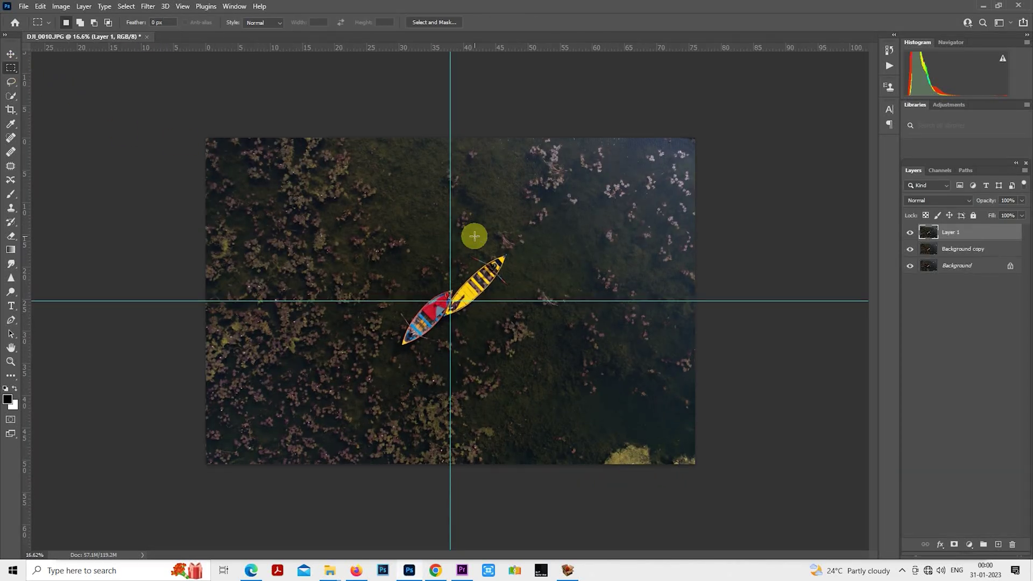
key(ctrl+j)
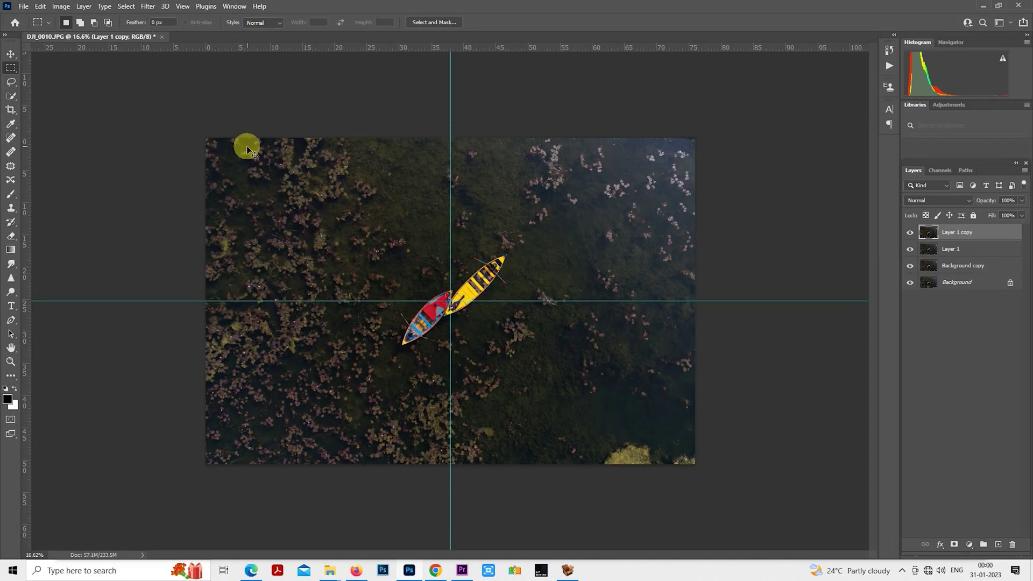
Step: Open the Camera Raw Filter and set Exposure to +0.35, Highlights to -53, Shadows to +37, Whites to -79 and Blacks to -32
click(147, 6)
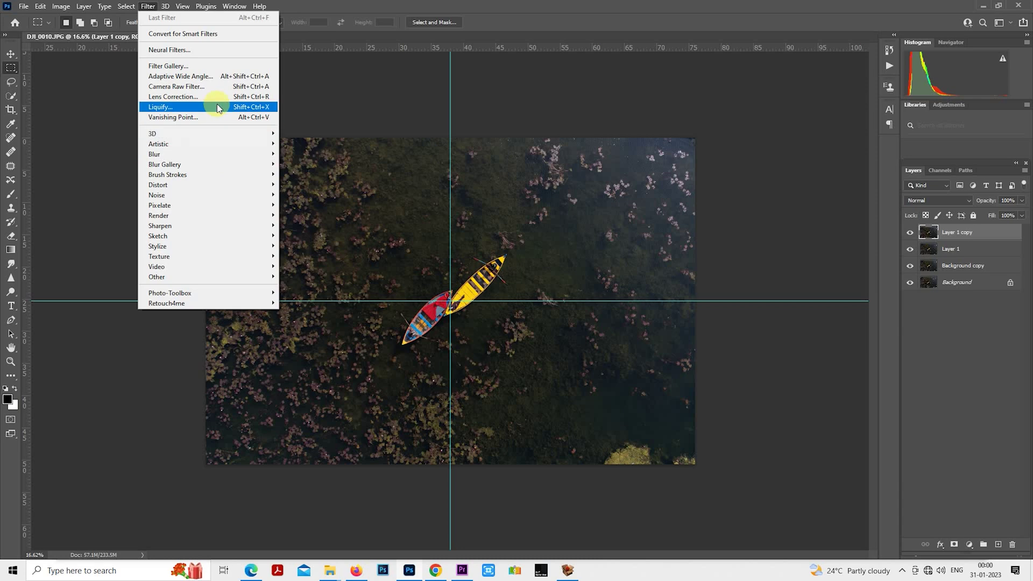
click(224, 88)
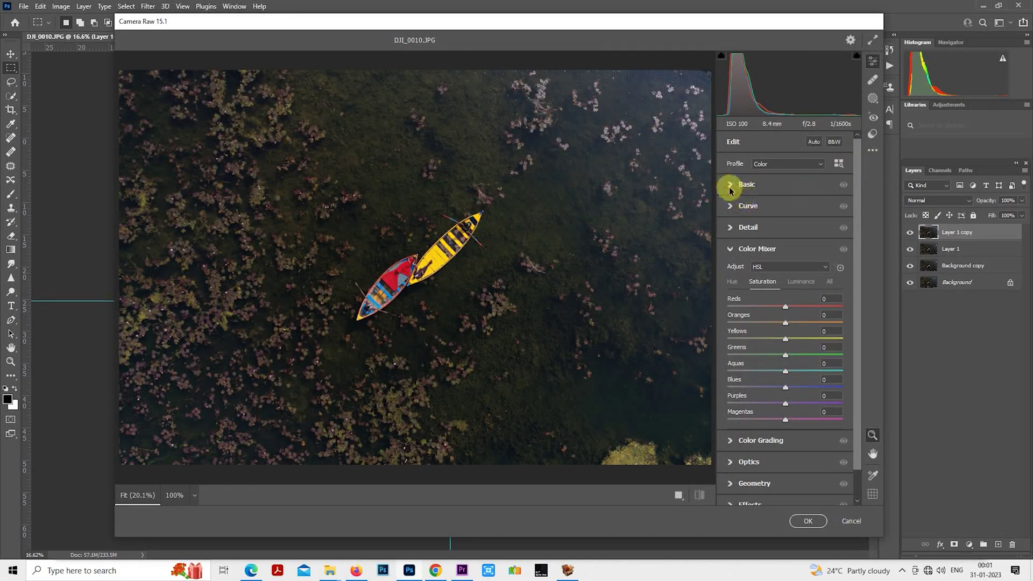
click(731, 186)
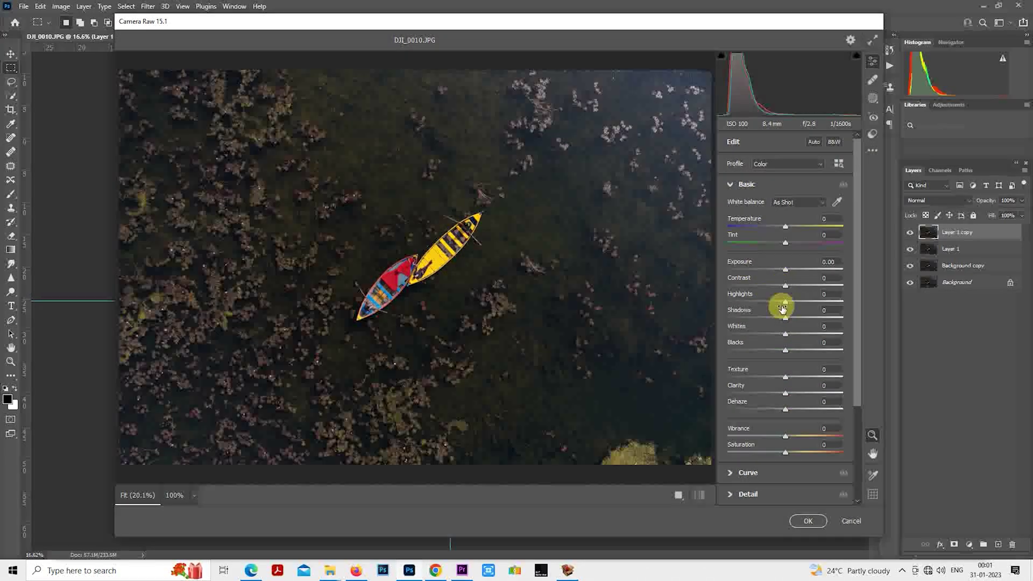
mouse_move(783, 302)
mouse_down()
mouse_move(745, 300)
mouse_move(771, 301)
mouse_up()
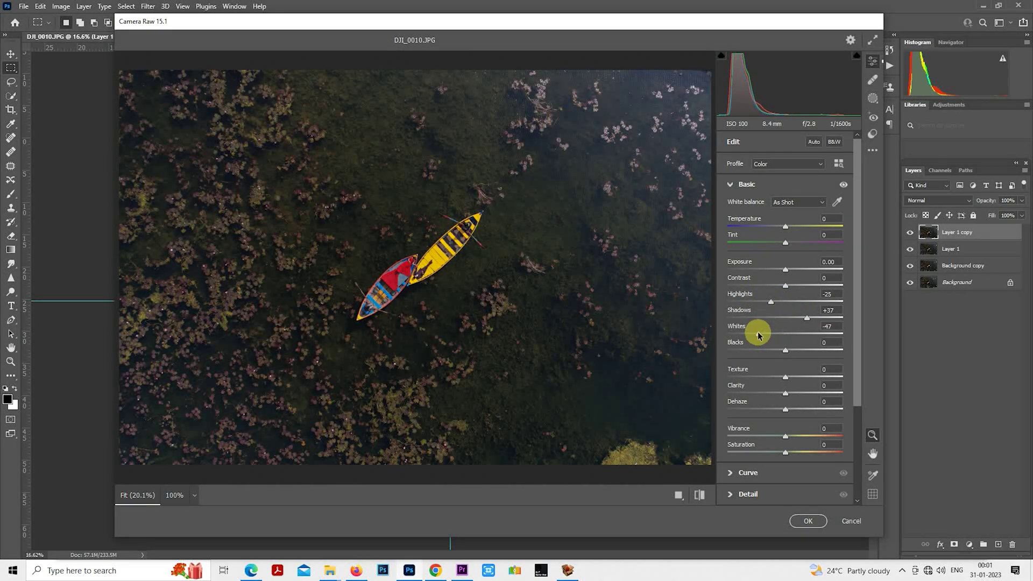
mouse_move(785, 350)
mouse_down()
mouse_move(809, 350)
mouse_move(782, 350)
mouse_up()
drag(787, 273, 740, 334)
mouse_move(783, 350)
mouse_down()
mouse_move(759, 348)
mouse_move(768, 348)
mouse_up()
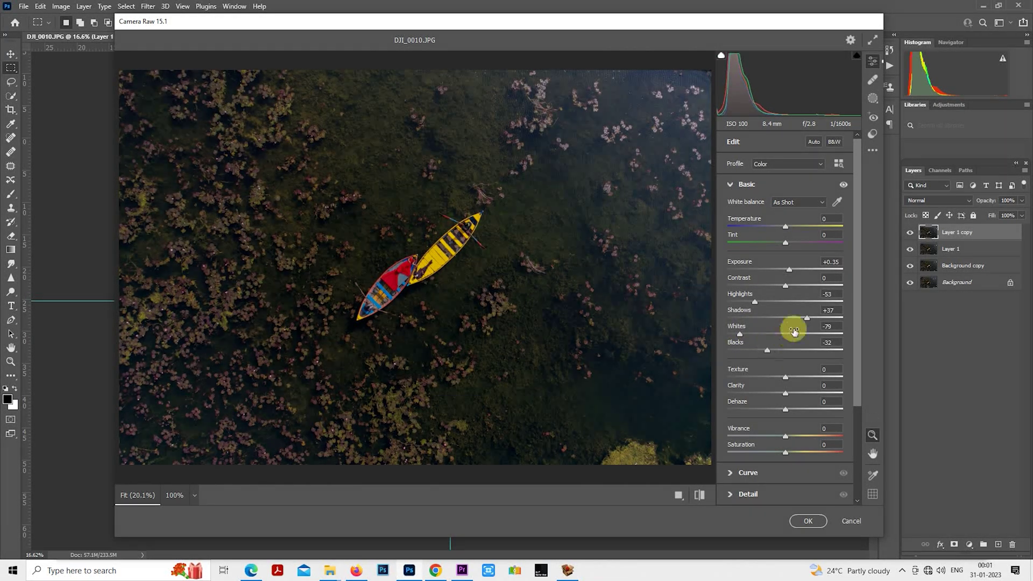
Step: Refine the basic adjustments with Shadows at +72, Blacks at -27, Clarity at +21 and Contrast at +12
drag(807, 318, 836, 318)
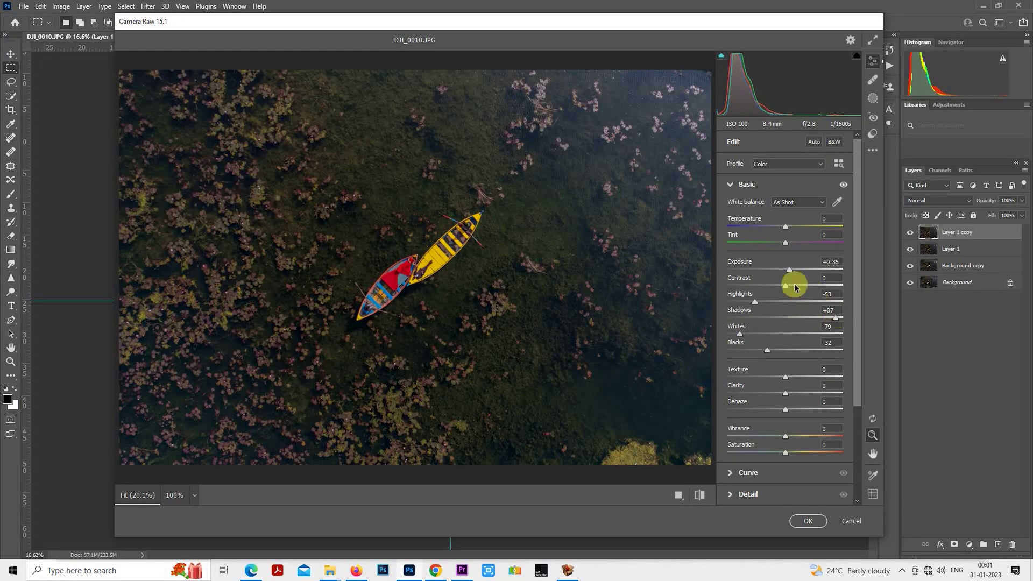
drag(795, 271, 829, 317)
mouse_move(768, 351)
mouse_down()
mouse_move(784, 350)
mouse_move(769, 353)
mouse_up()
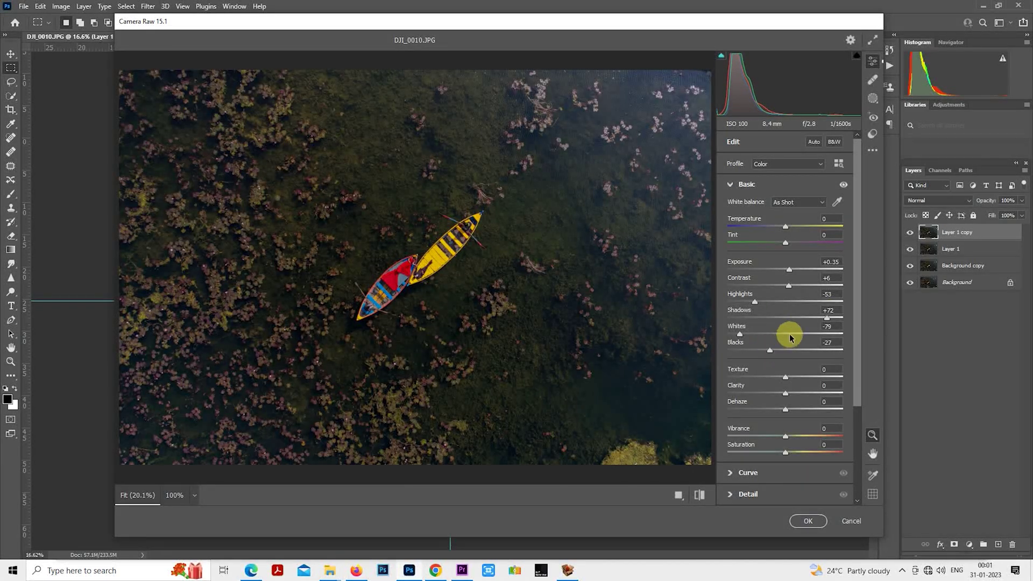
drag(799, 396, 801, 396)
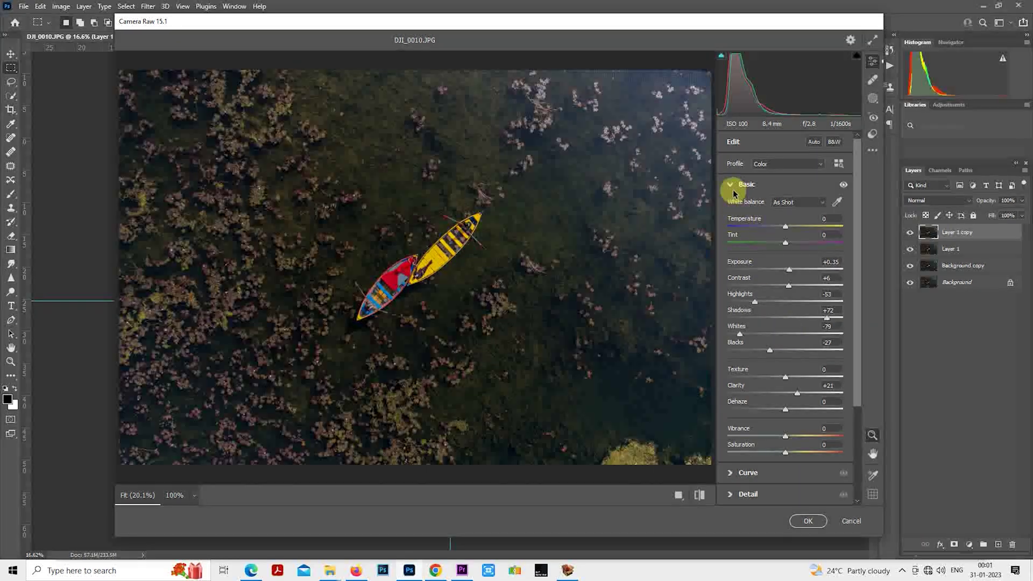
click(762, 286)
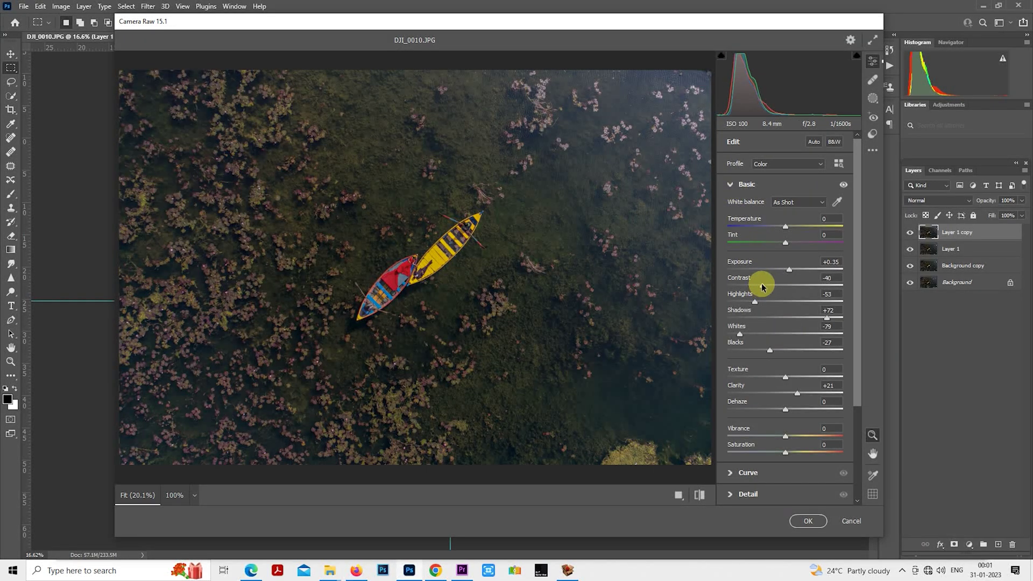
drag(762, 286, 793, 286)
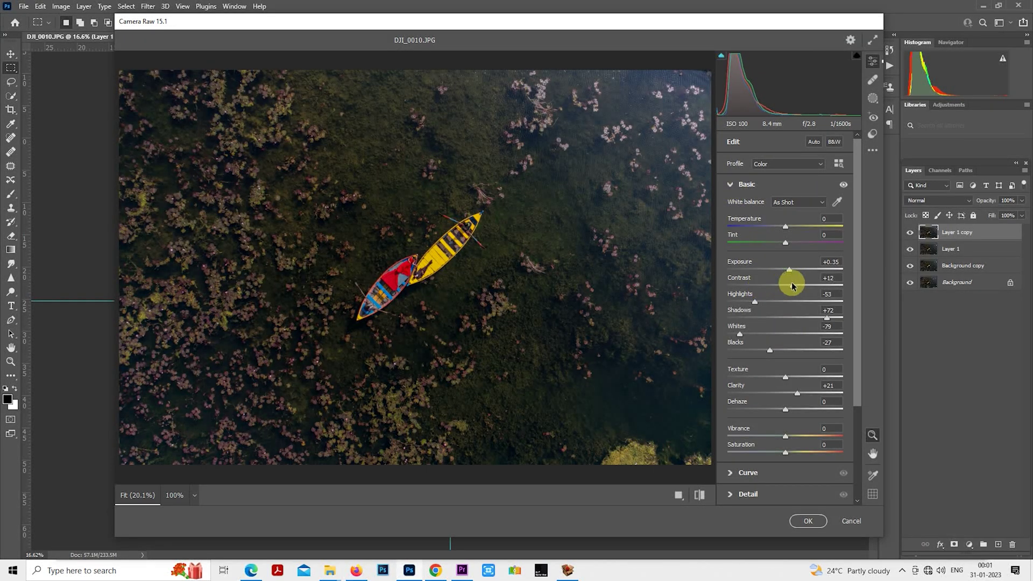
Step: In the Color Mixer, set the saturation of Yellows to +32 and Greens to +67
click(732, 185)
click(731, 249)
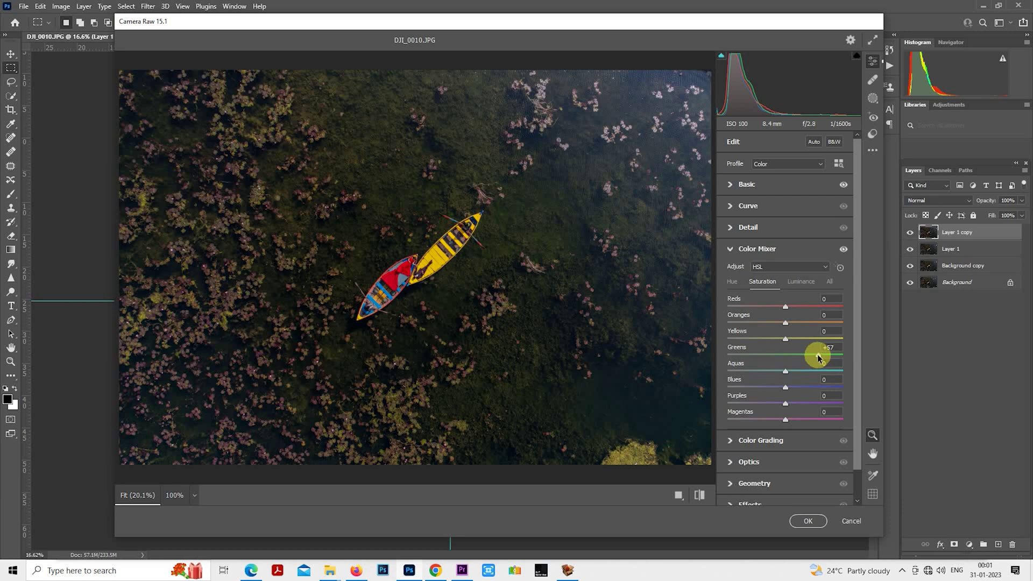
drag(816, 338, 843, 355)
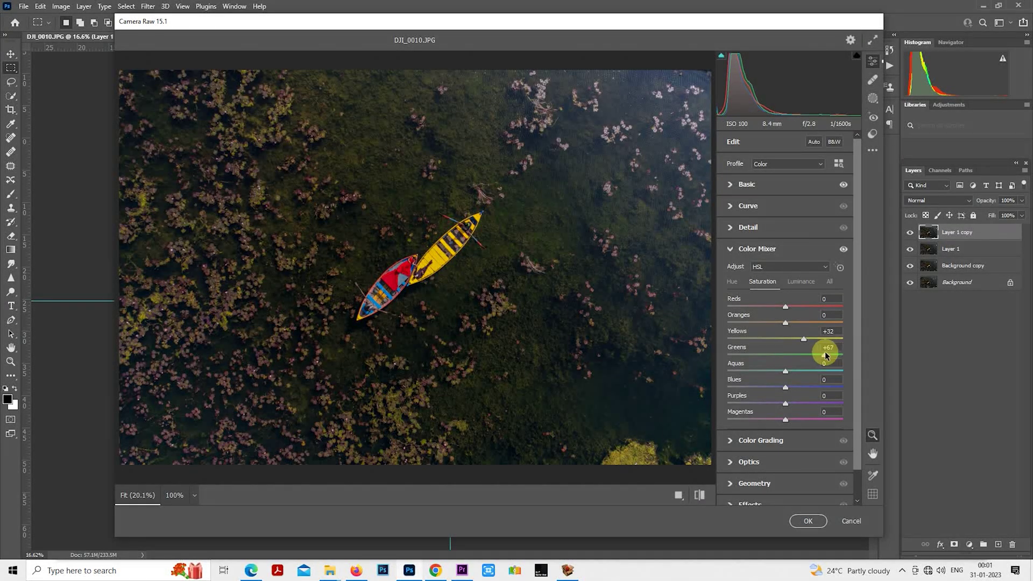
Step: Set the Color Mixer luminance of Greens to -58, leaving Yellows at 0
click(801, 282)
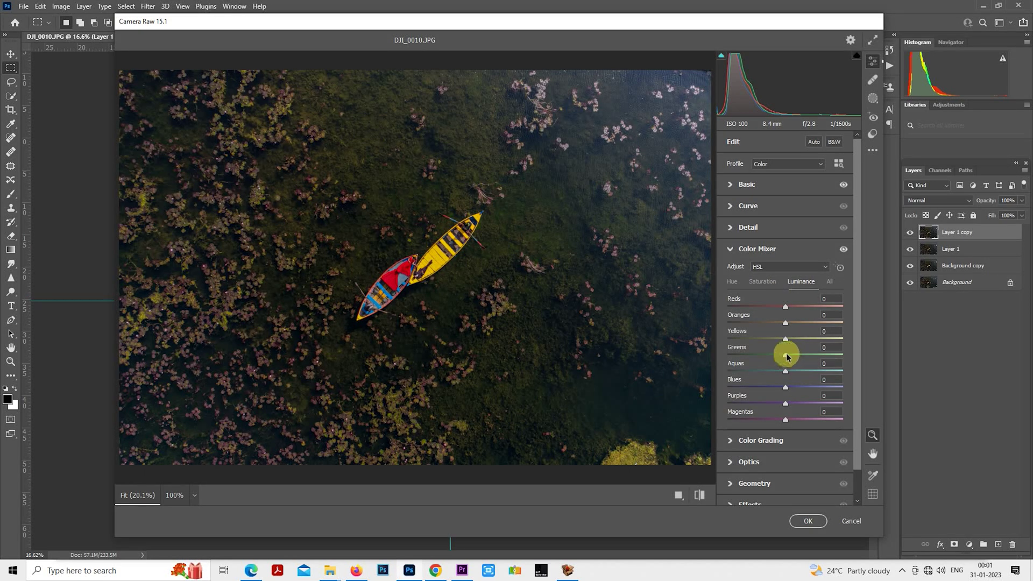
drag(787, 356, 752, 354)
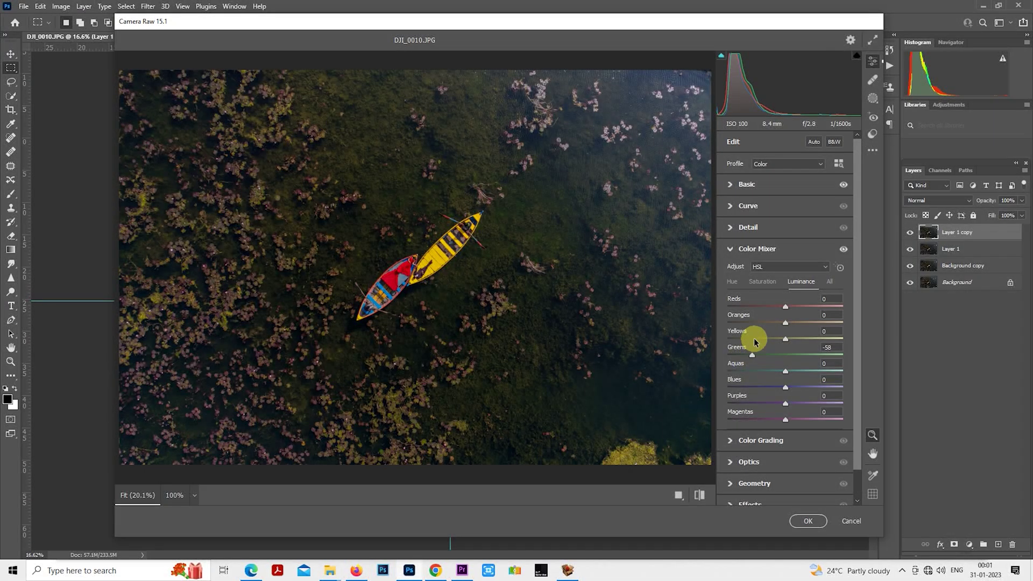
click(753, 339)
double_click(754, 339)
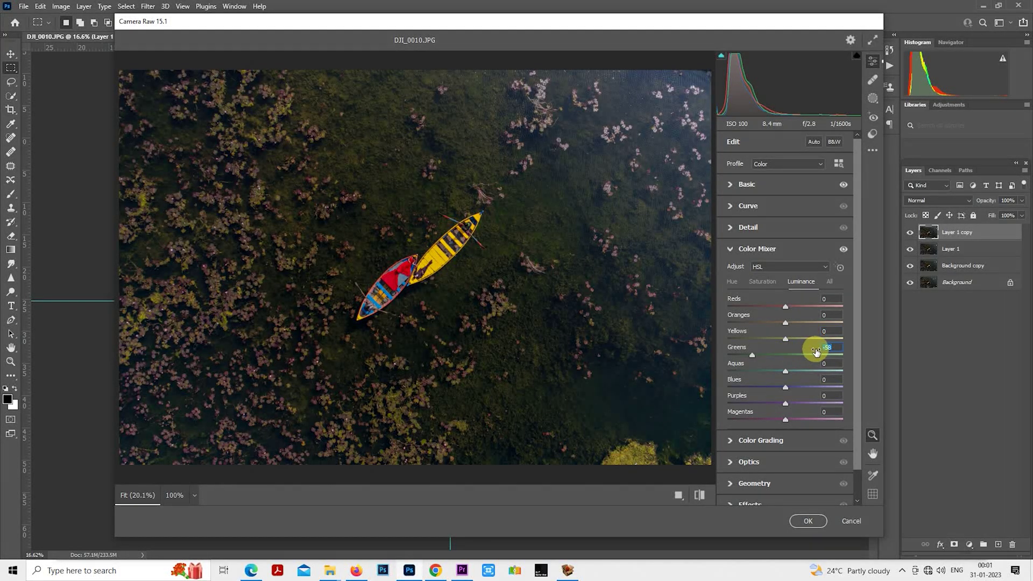
text(-58)
key(Return)
Step: Set the Color Mixer saturation of Yellows to +34 and raise that of Greens further
click(762, 282)
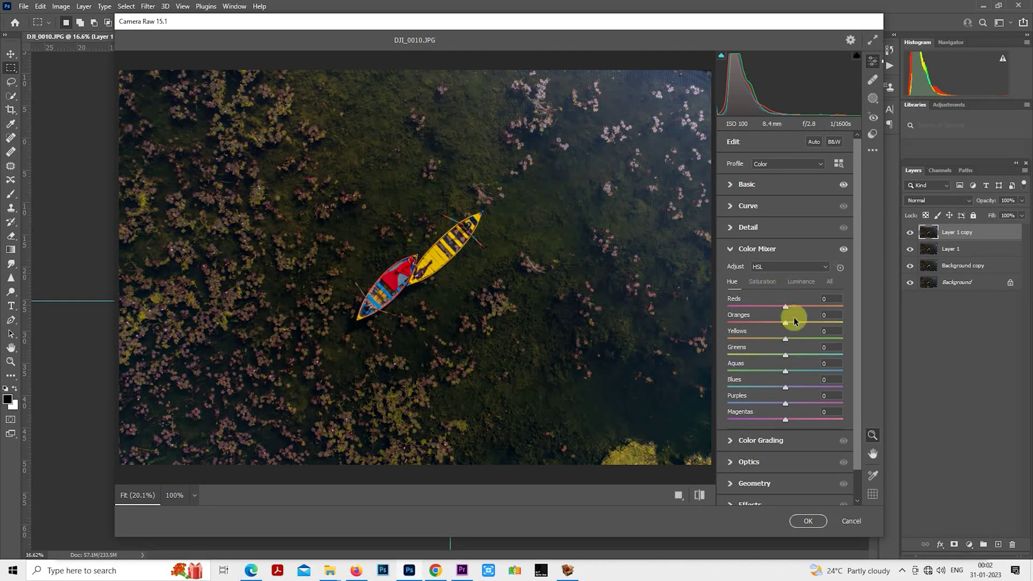
drag(807, 342, 833, 353)
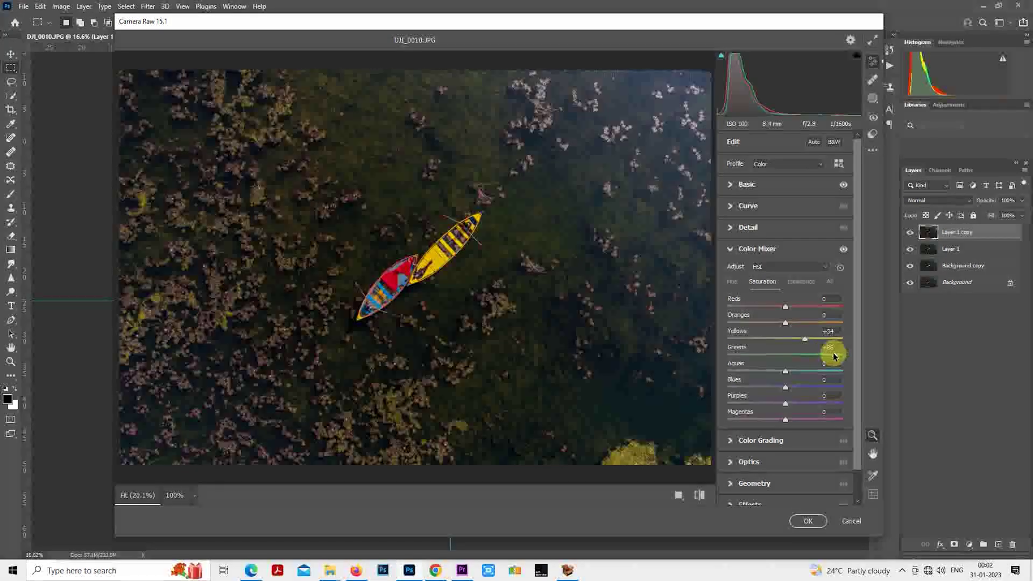
click(732, 249)
Step: Add a vignette of -10 with Midpoint 0, Roundness +50 and Feather 100
click(733, 336)
click(774, 382)
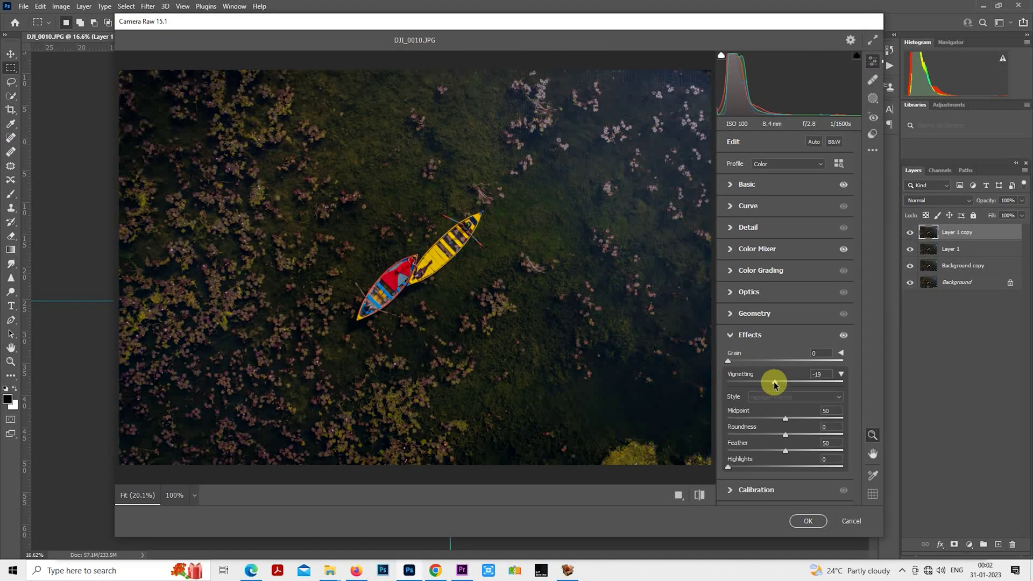
drag(774, 385, 779, 384)
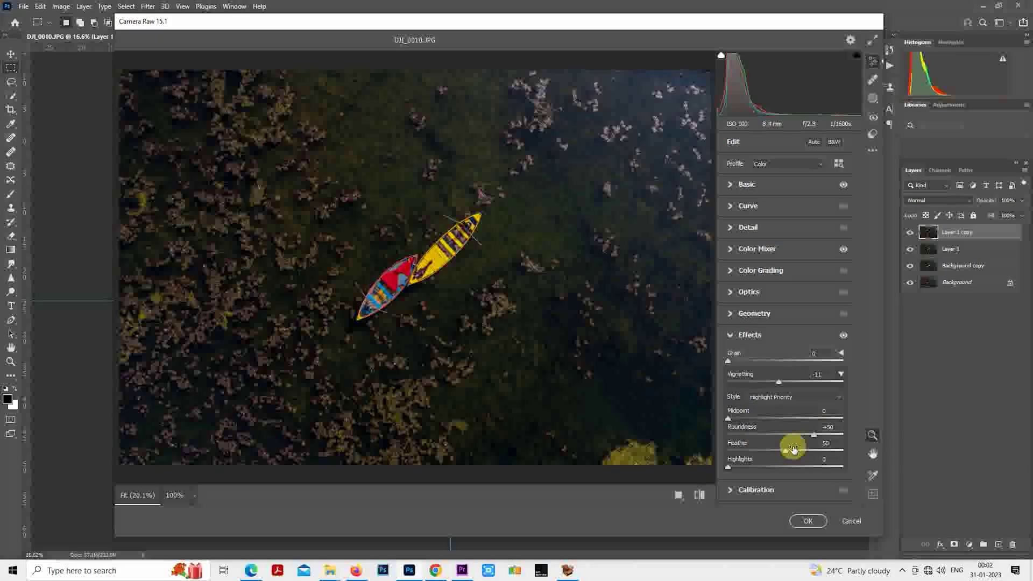
drag(787, 451, 866, 451)
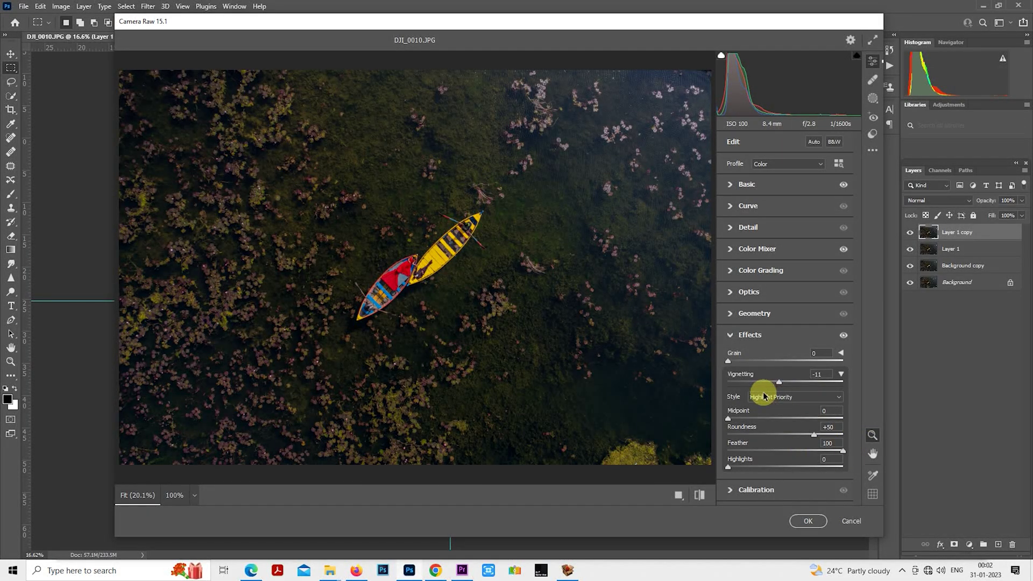
click(782, 382)
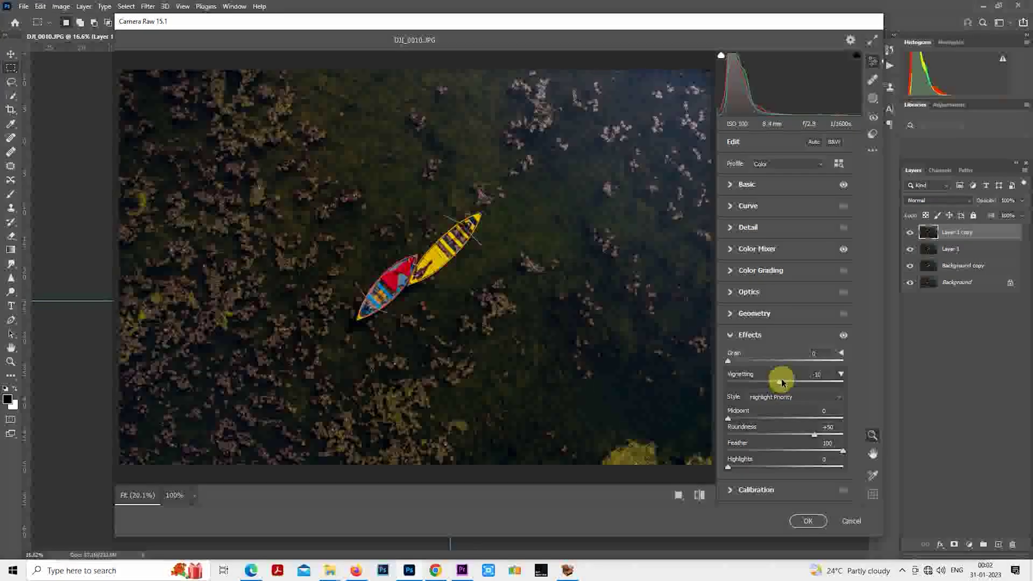
Step: Set the basic Exposure to +0.50 and Contrast to +8, and compare the edit with the before view
click(731, 183)
mouse_move(790, 270)
mouse_down()
mouse_move(818, 312)
mouse_move(812, 325)
mouse_move(788, 287)
mouse_up()
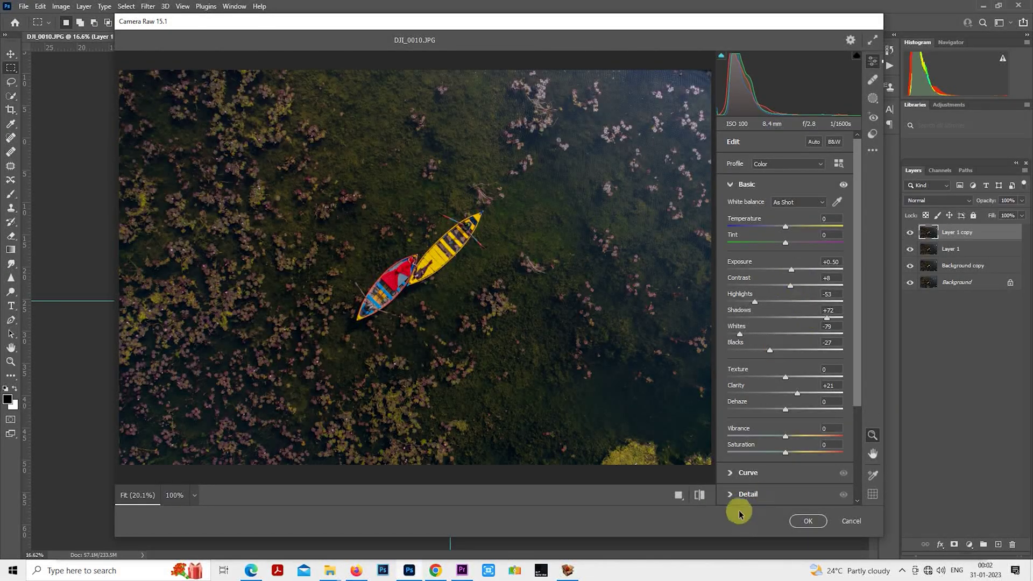
click(700, 495)
click(699, 496)
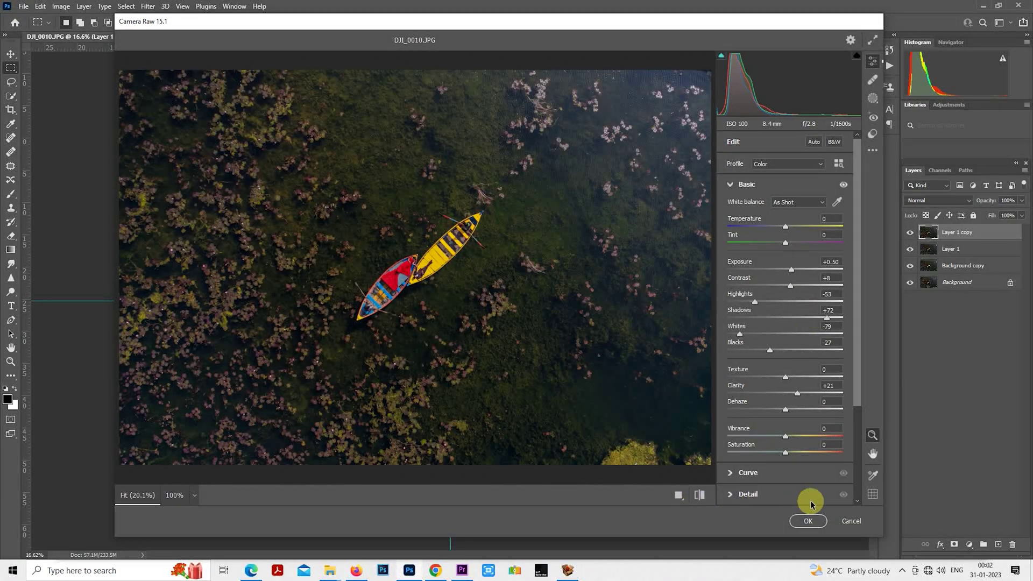
Step: Apply the Camera Raw adjustments and duplicate the edited top layer
click(810, 521)
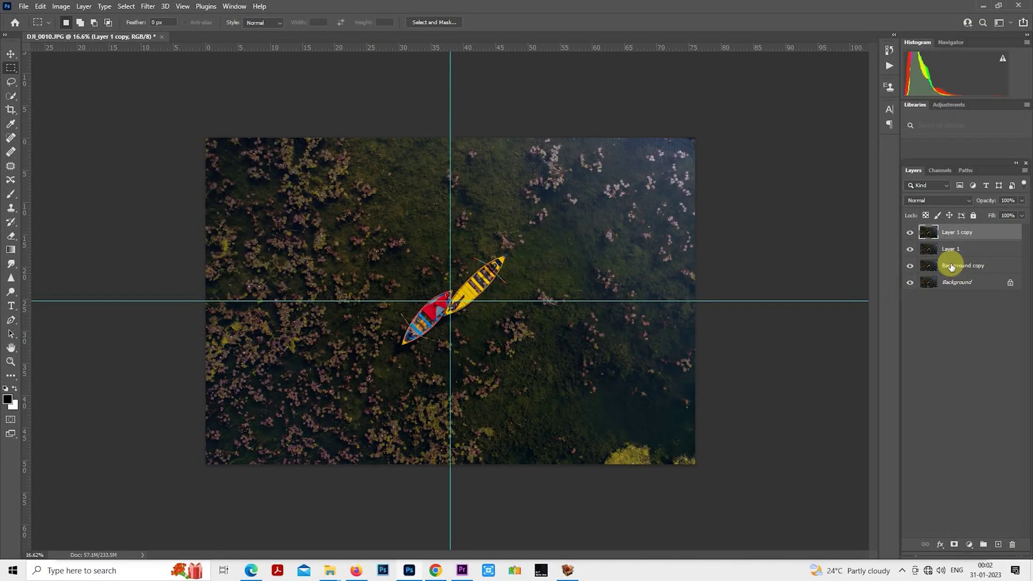
drag(929, 233, 1002, 540)
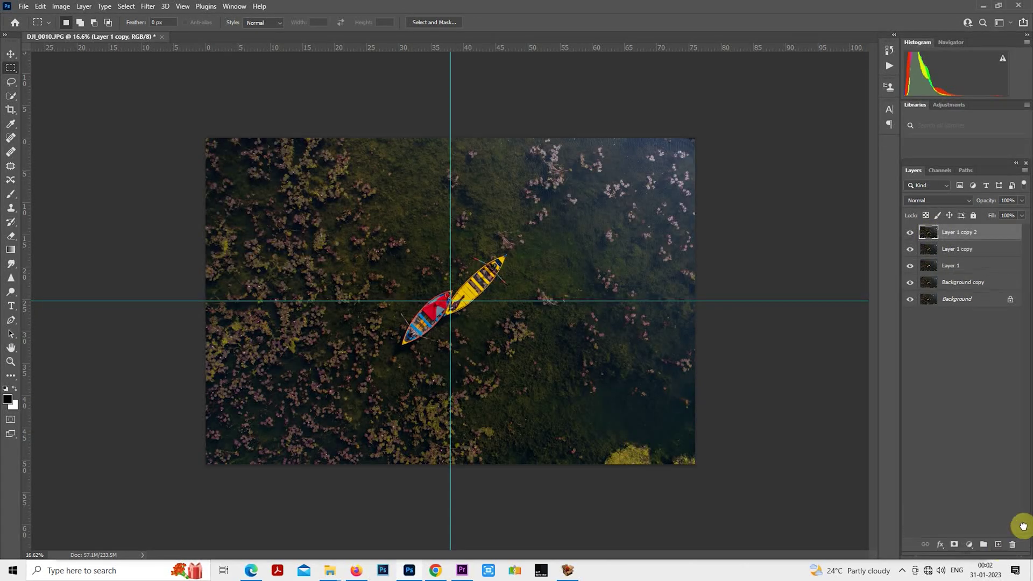
Step: Apply a Gaussian Blur to the duplicated top layer, strong enough to soften the whole photo
click(148, 6)
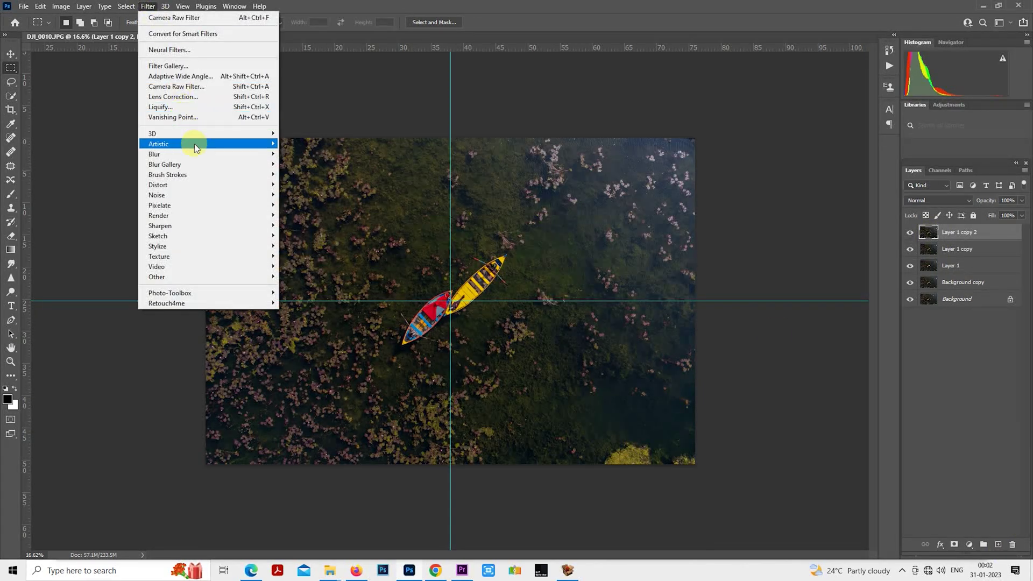
mouse_move(195, 154)
click(302, 197)
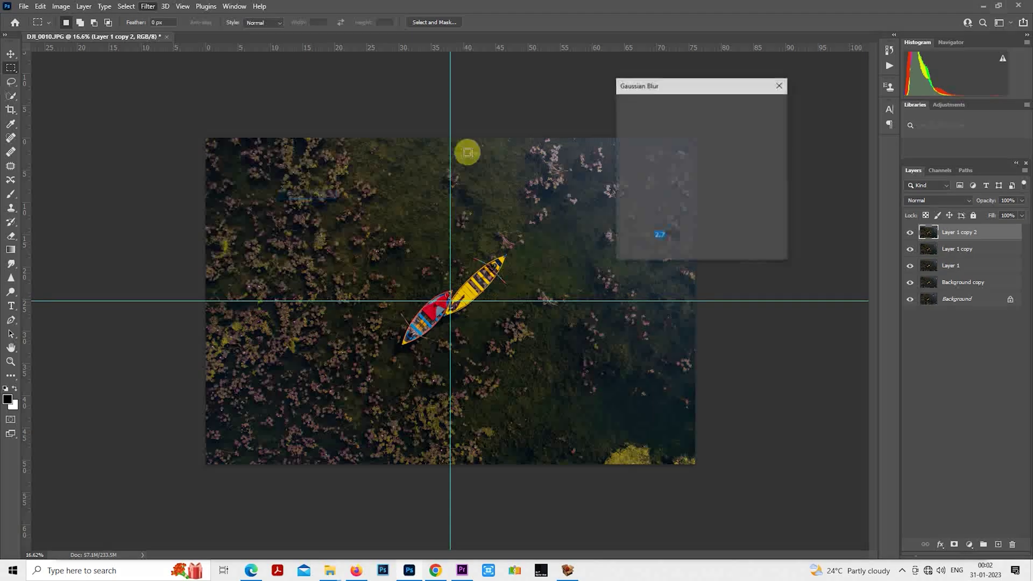
click(665, 252)
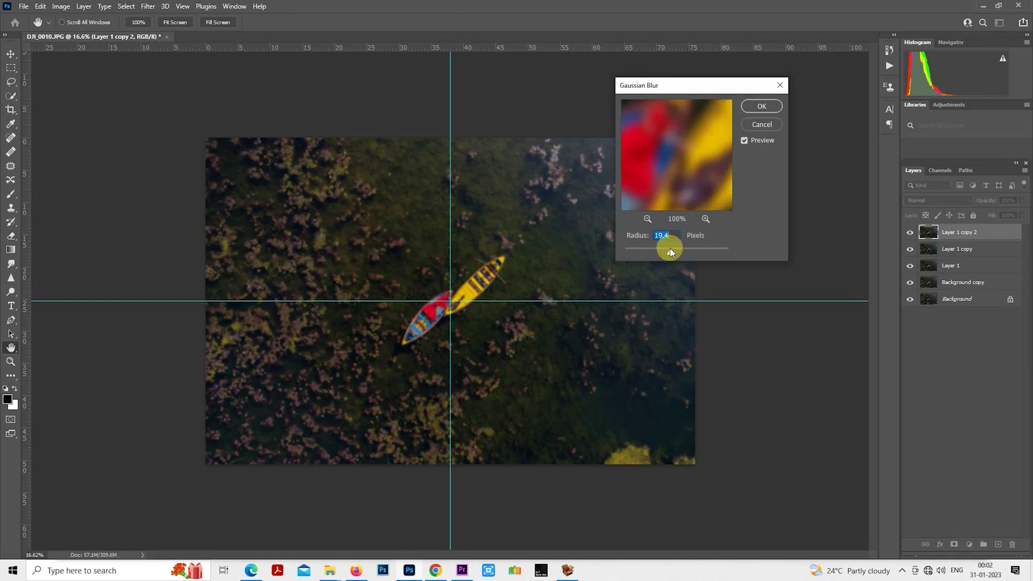
drag(670, 247, 666, 247)
click(761, 106)
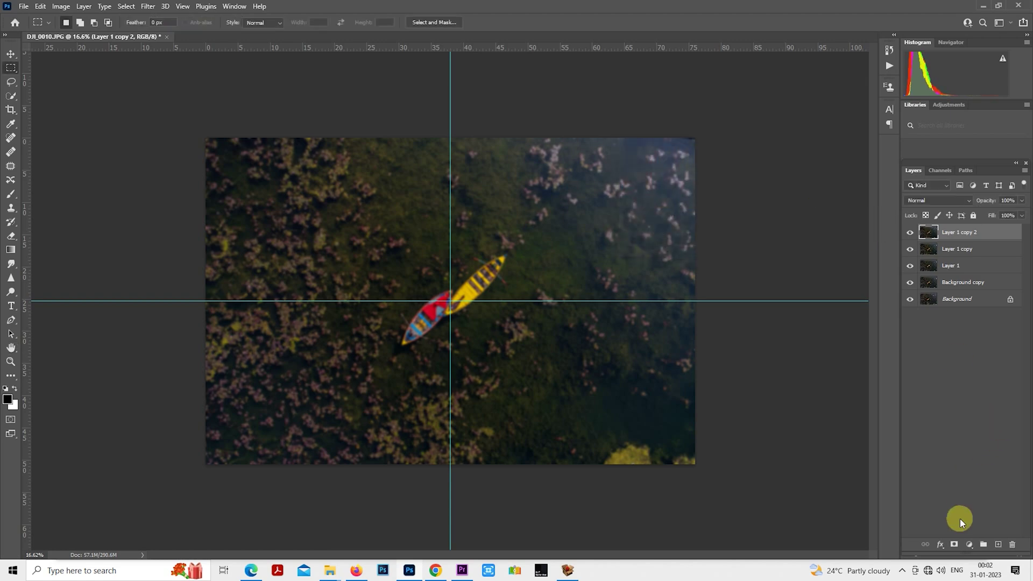
Step: Add a layer mask to the blurred layer and paint black over the boats with a large soft brush to reveal them sharply
click(956, 545)
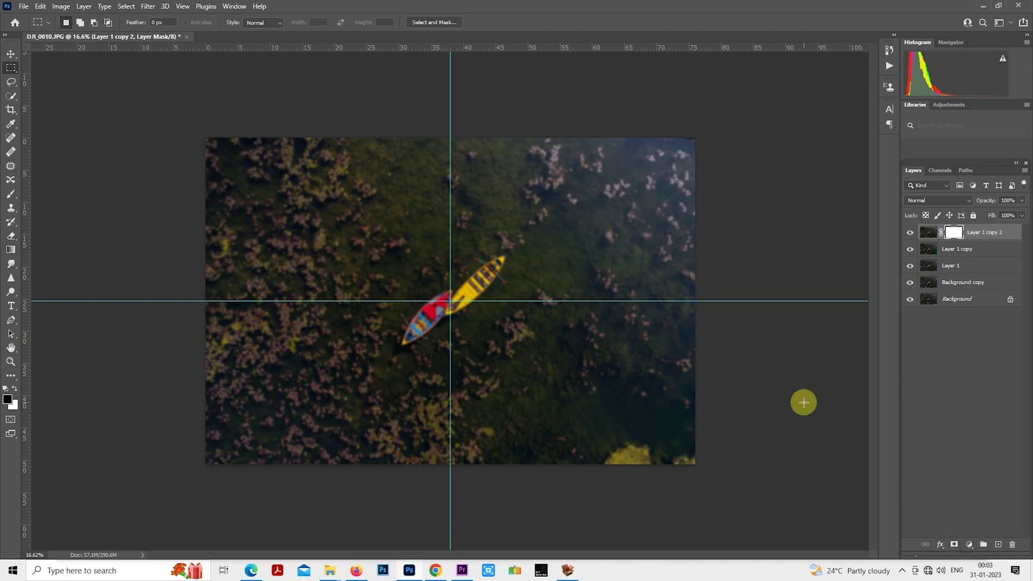
click(11, 195)
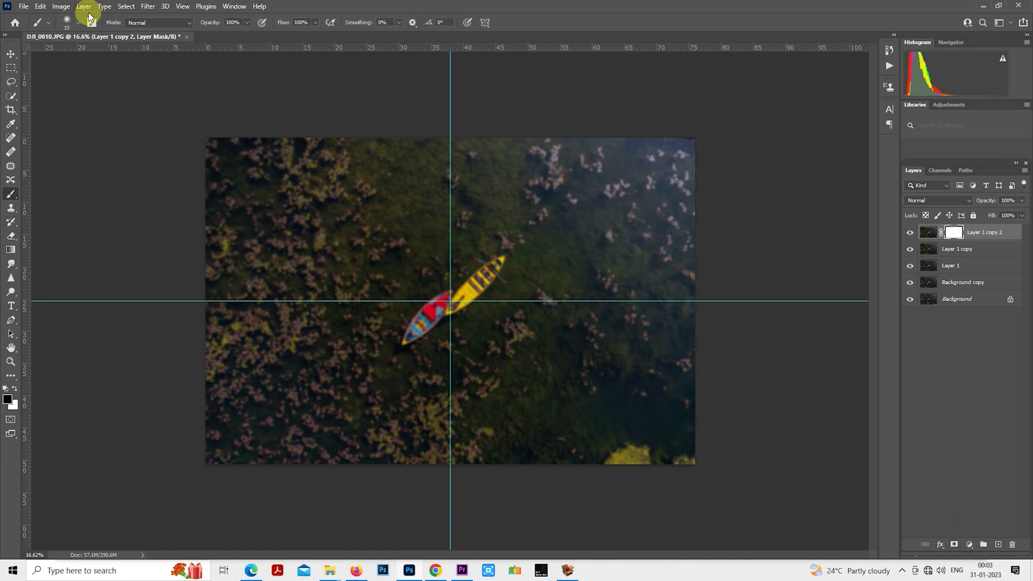
click(72, 22)
click(816, 168)
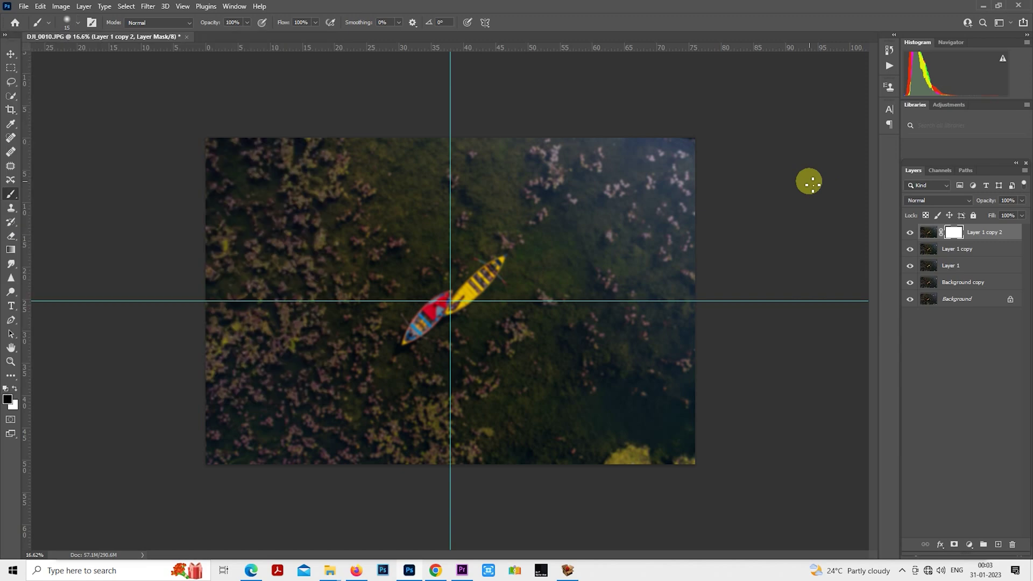
key(bracketright)
key(bracketright)
key(bracketright)
key(bracketright)
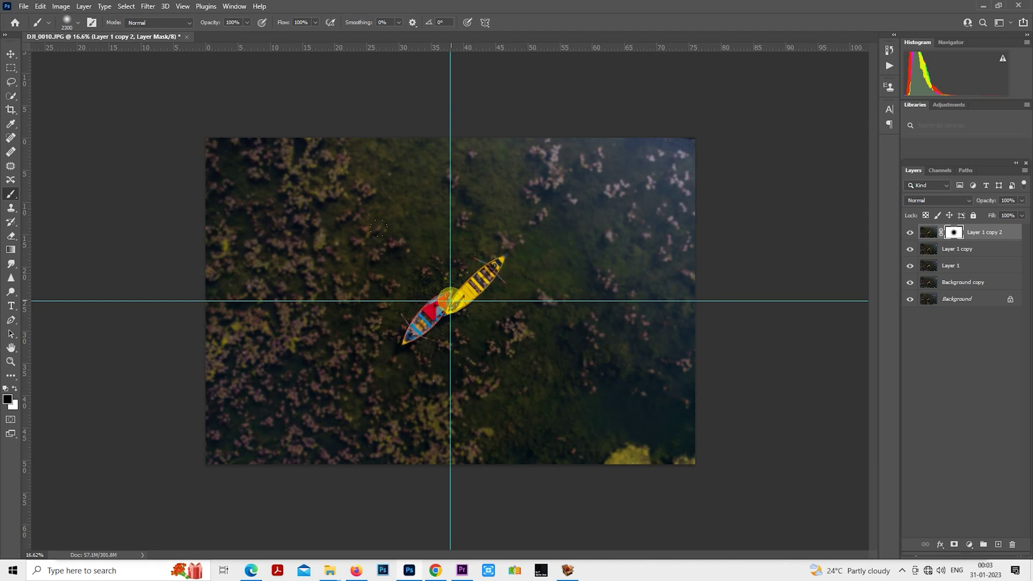
key(bracketright)
key(bracketright)
key(bracketright)
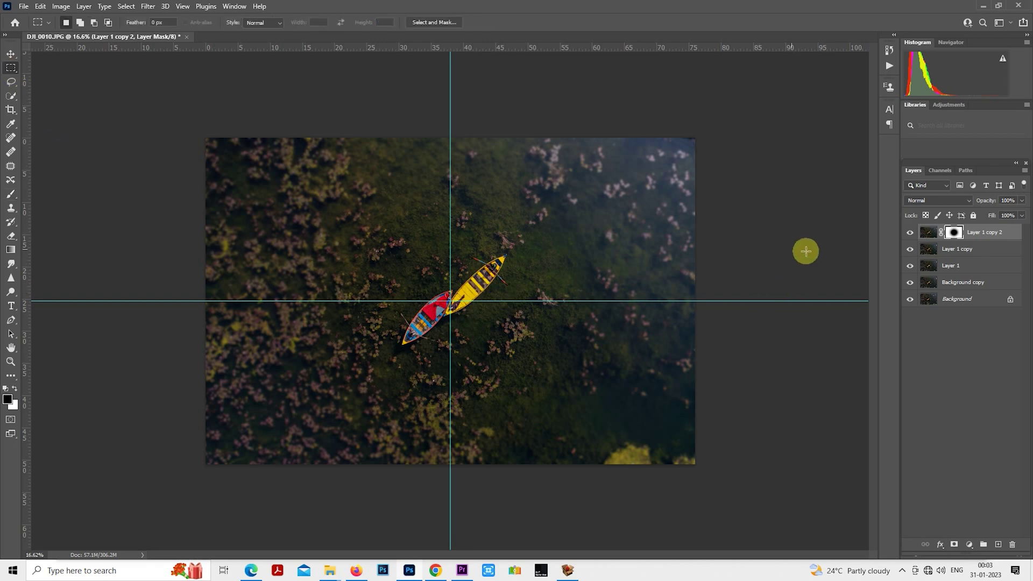
Step: Add a black-to-transparent Gradient Fill layer with the Radial style and reversed direction, darkening the photo around the boats
click(969, 546)
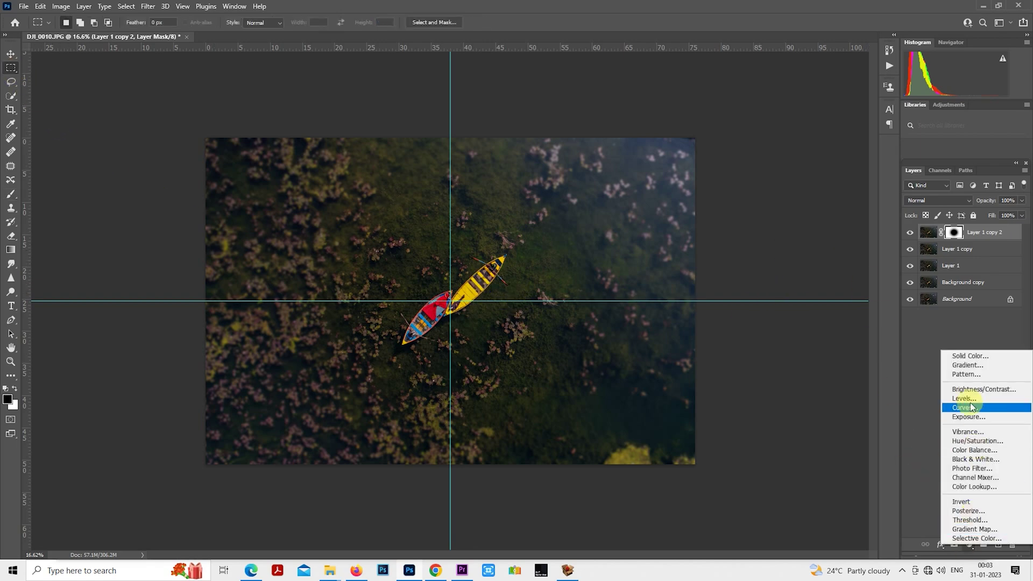
click(958, 365)
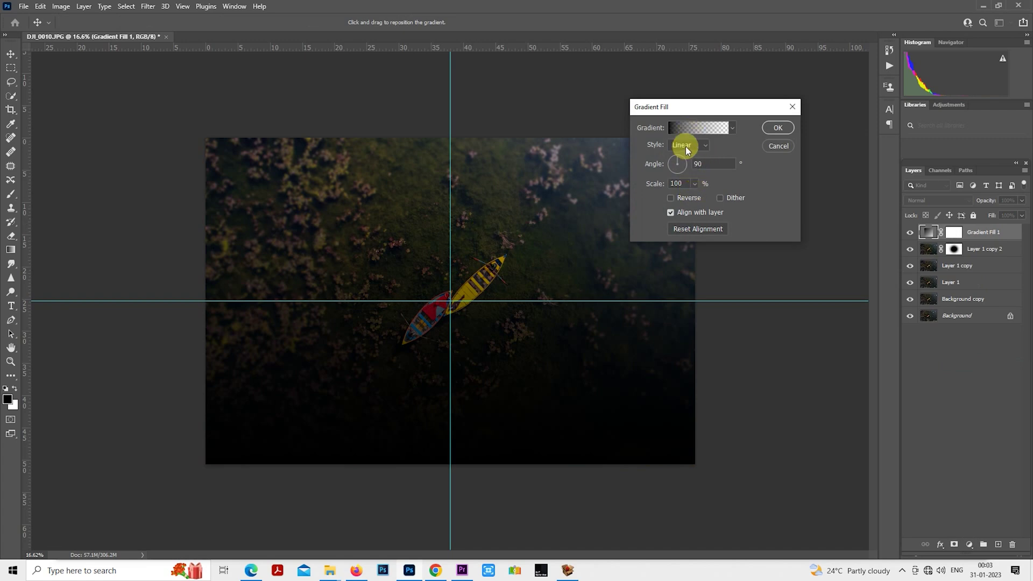
click(687, 145)
click(679, 164)
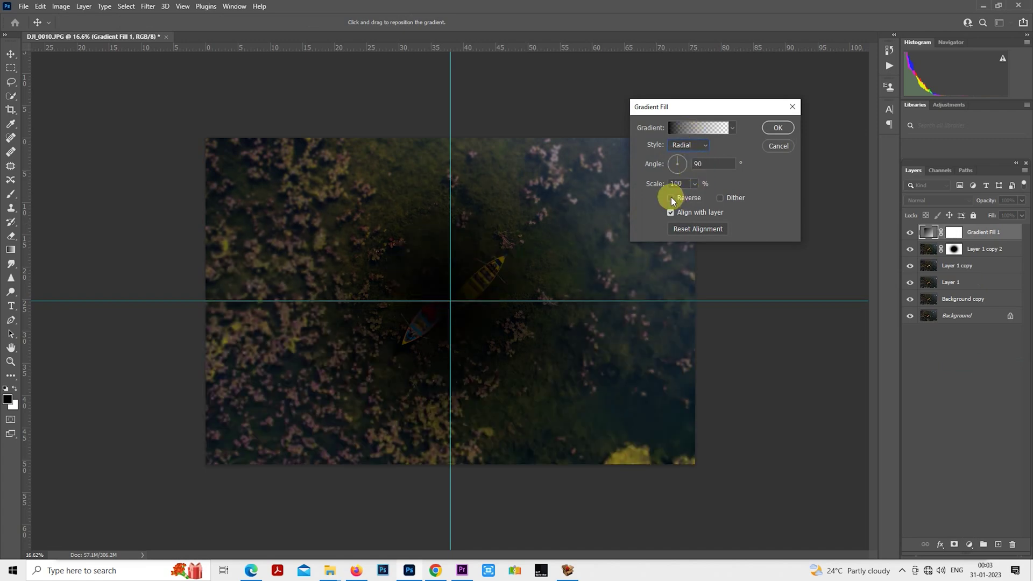
click(671, 197)
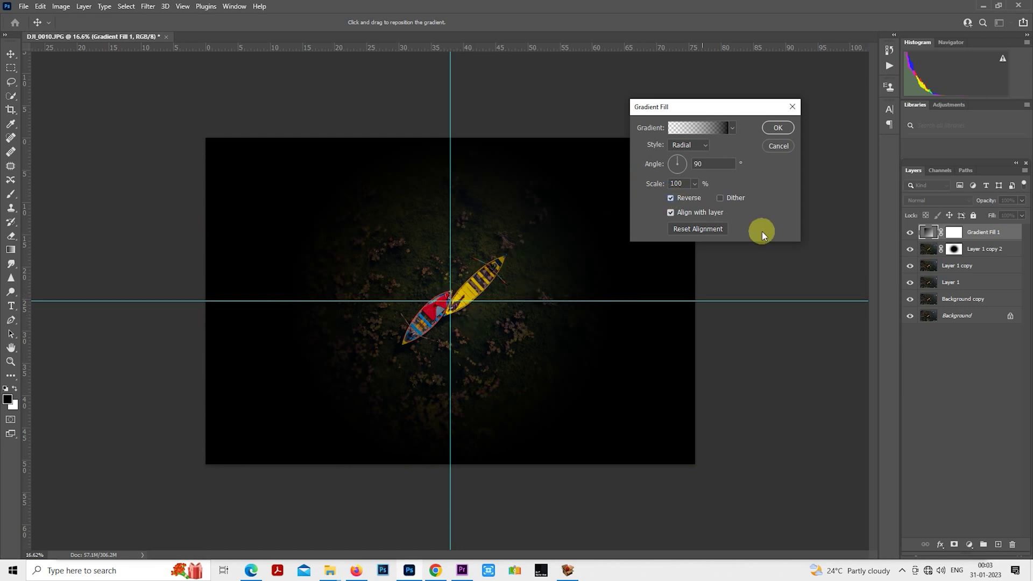
Step: Enlarge the gradient fill's scale and set the gradient layer's opacity to 57%
drag(687, 198, 650, 234)
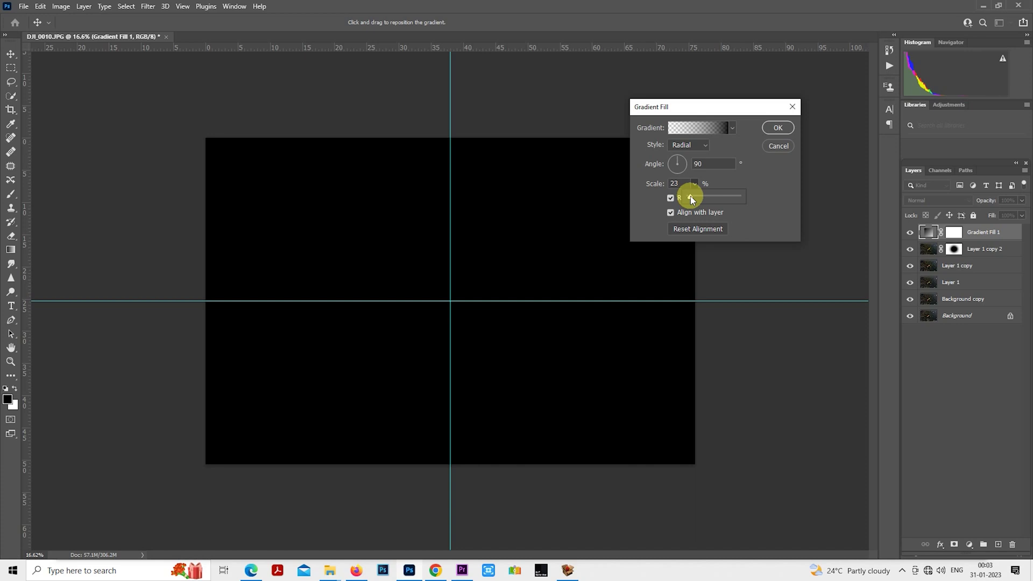
drag(690, 197, 696, 196)
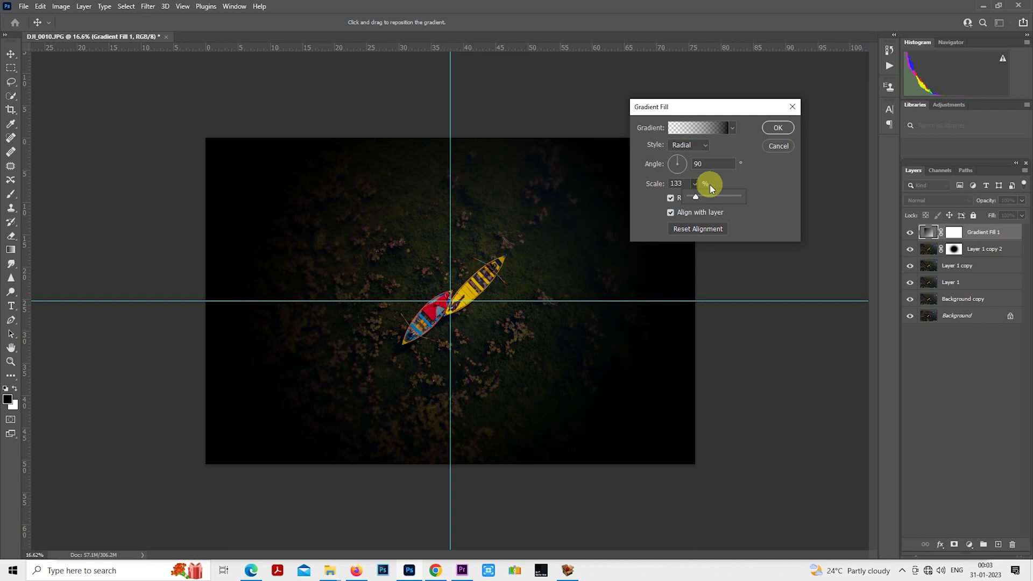
drag(695, 197, 697, 199)
click(778, 128)
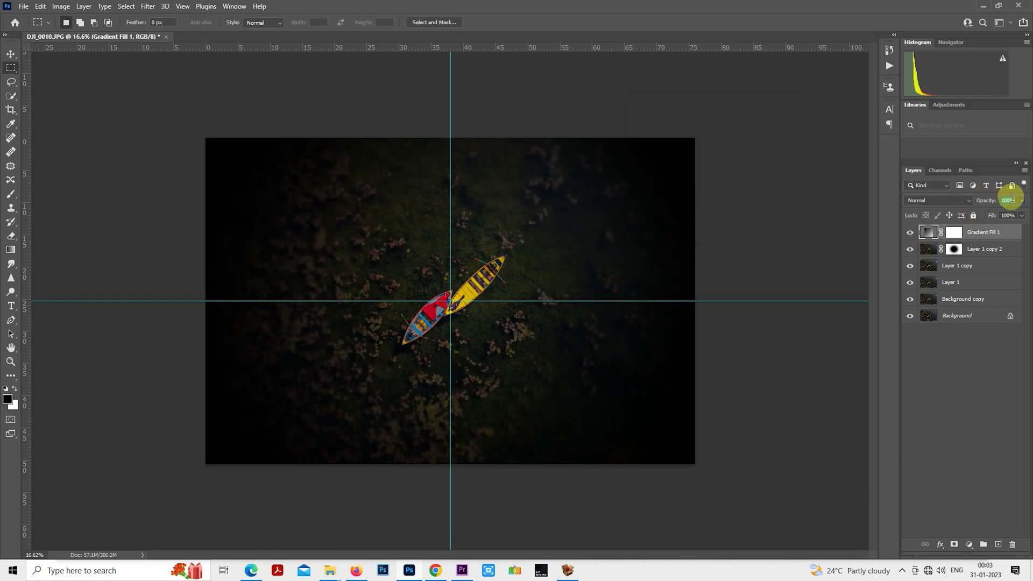
text(50)
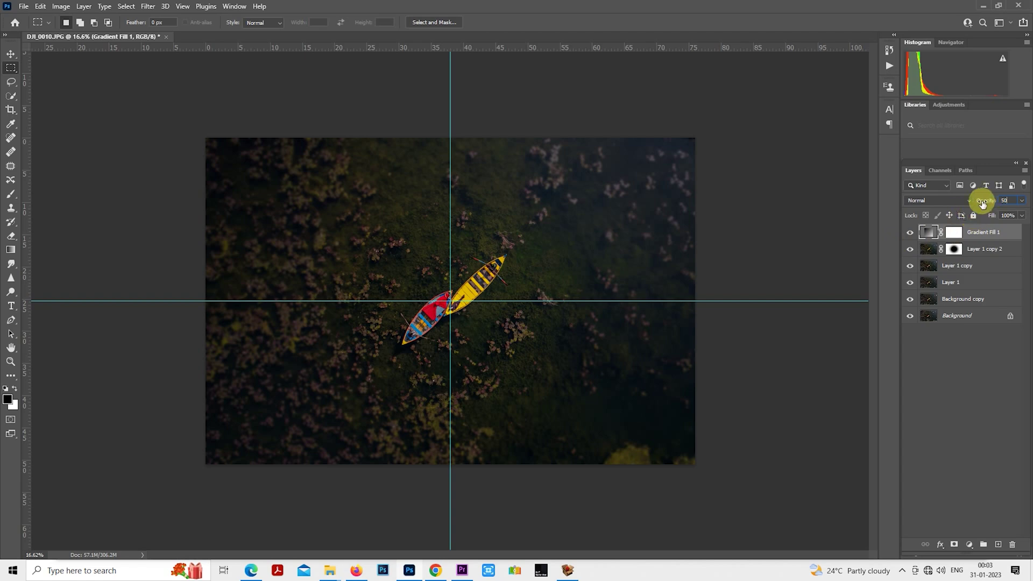
drag(980, 201, 985, 203)
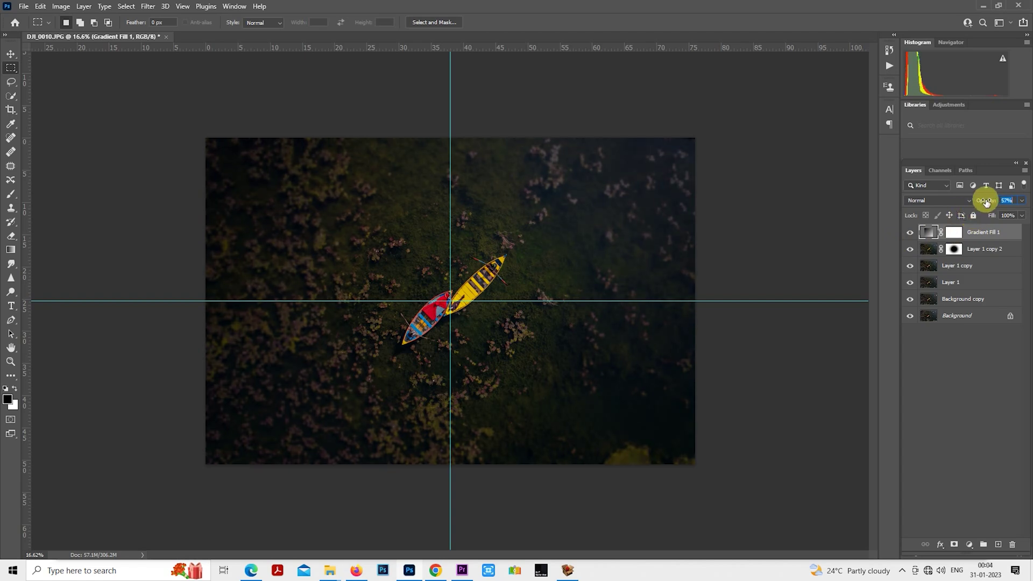
Step: Create a new layer and add a text with the first person's name in 89 pt Amalfi Coast, to the upper left of the boats
click(999, 543)
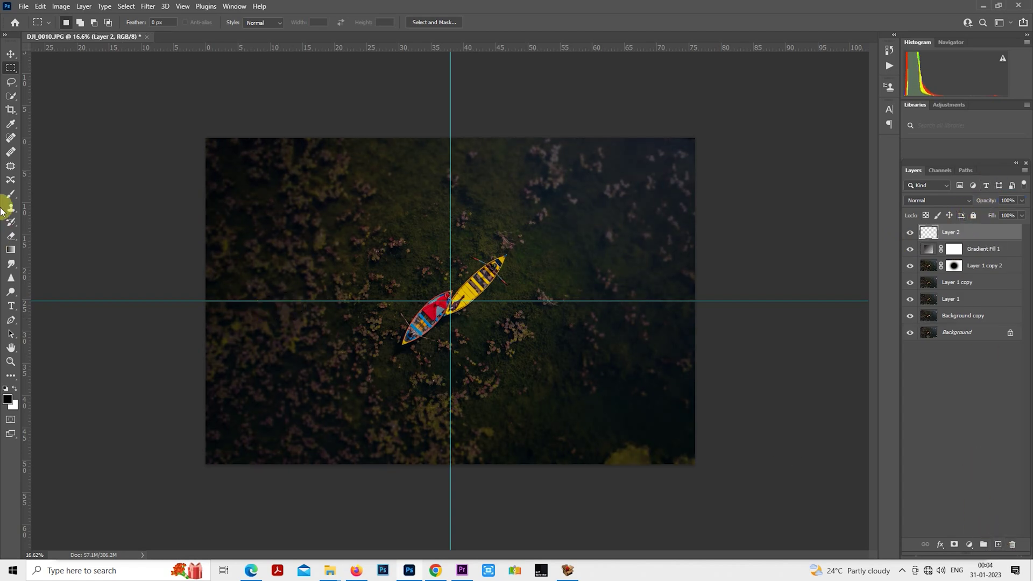
key(t)
click(328, 259)
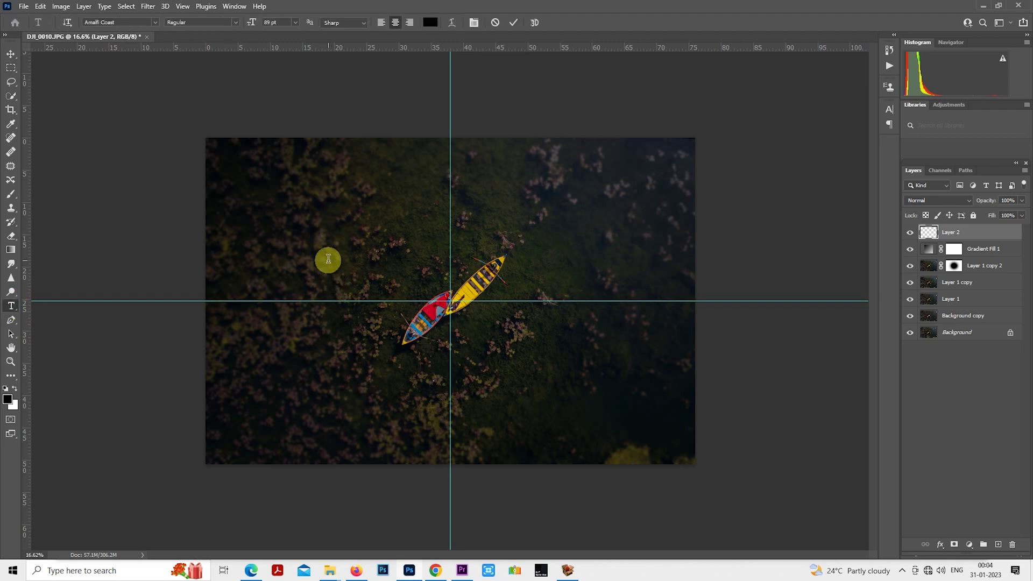
key(BackSpace)
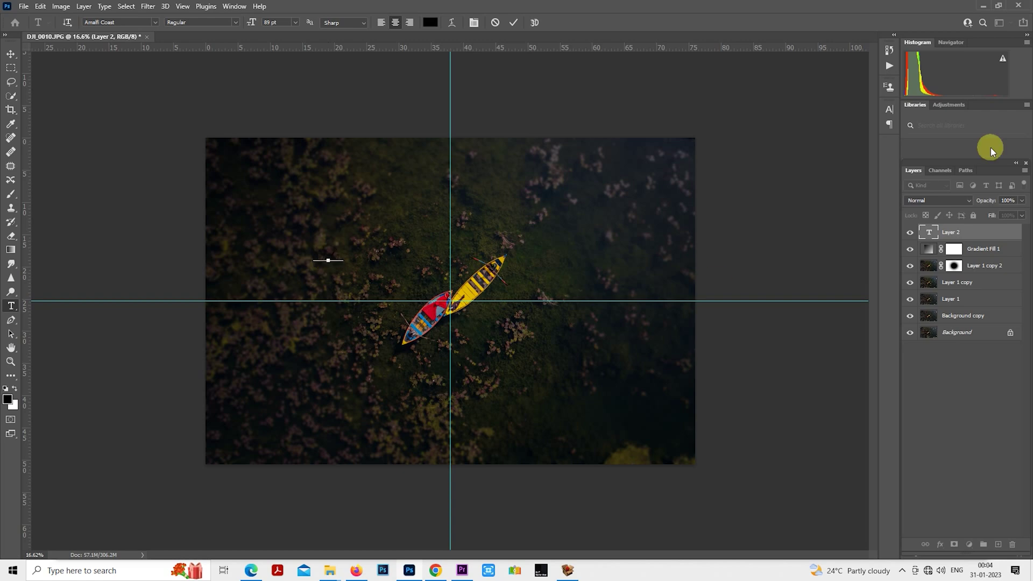
text(Nitin)
Step: Set the name text's colour to white (ffffff) and finish editing the text
double_click(928, 233)
click(928, 235)
click(431, 23)
drag(752, 240, 615, 32)
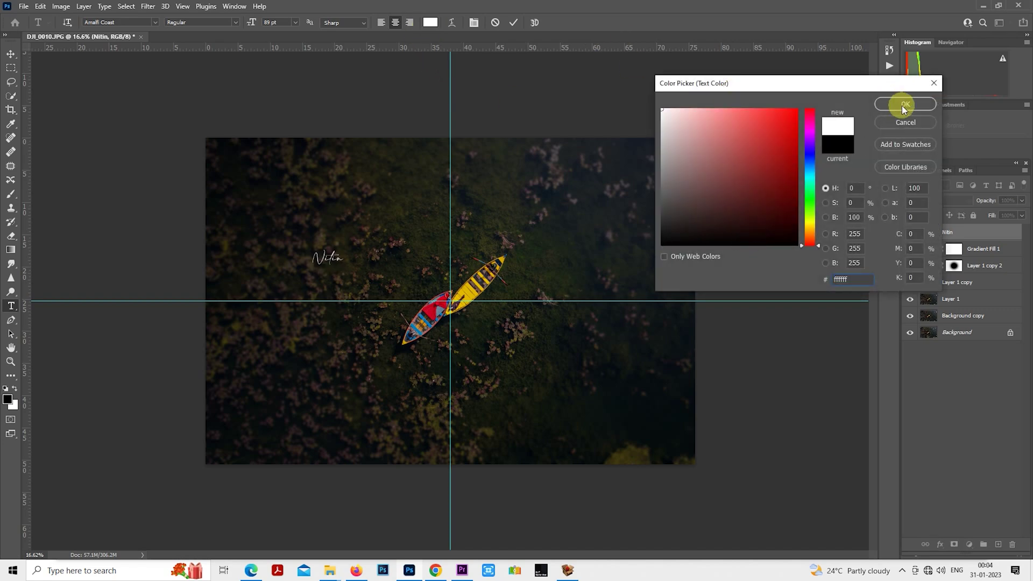
click(906, 104)
click(10, 67)
Step: Scale the name text to about 764% and place it in the upper left quarter of the photo
right_click(368, 252)
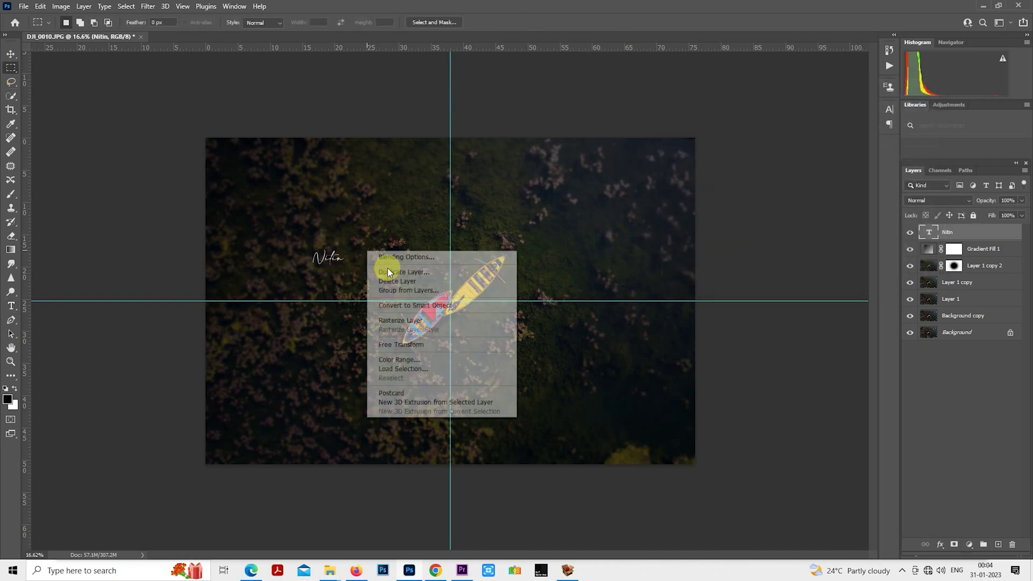
click(438, 341)
drag(346, 274, 438, 353)
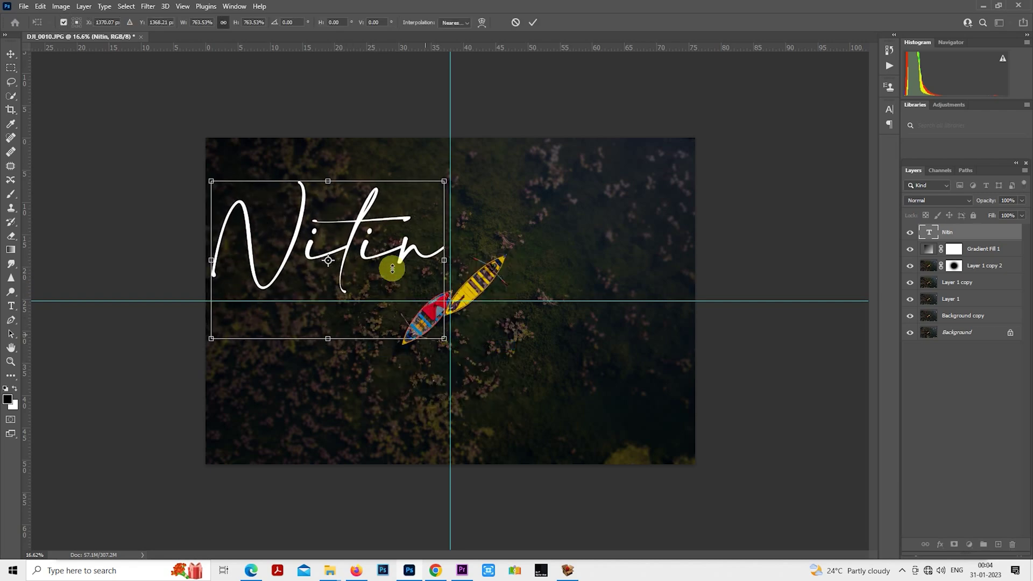
drag(391, 269, 399, 257)
key(Return)
key(m)
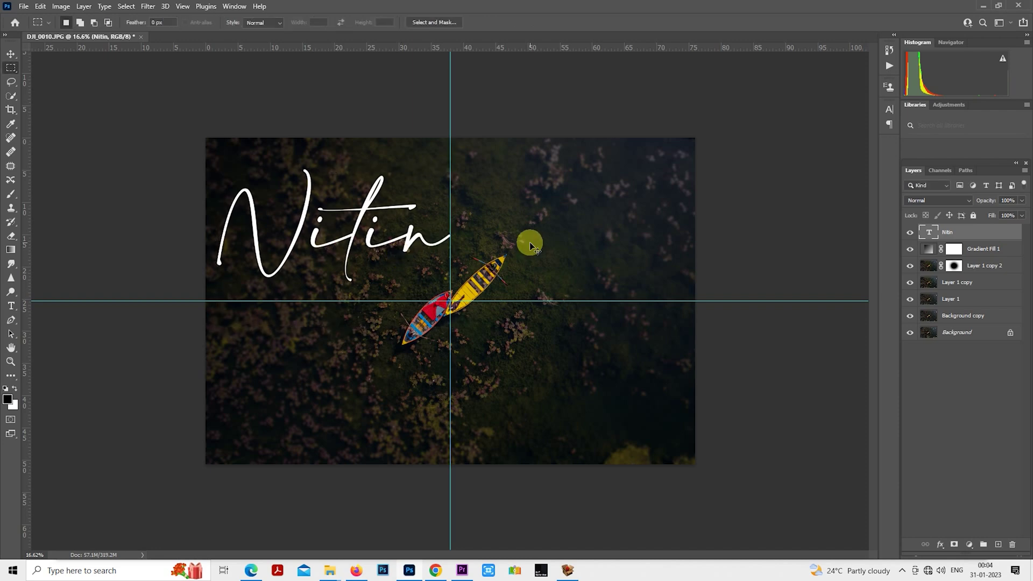
Step: Duplicate the name text to the lower right of the boats, replace it with the second person's name and adjust its position
drag(388, 227, 590, 353)
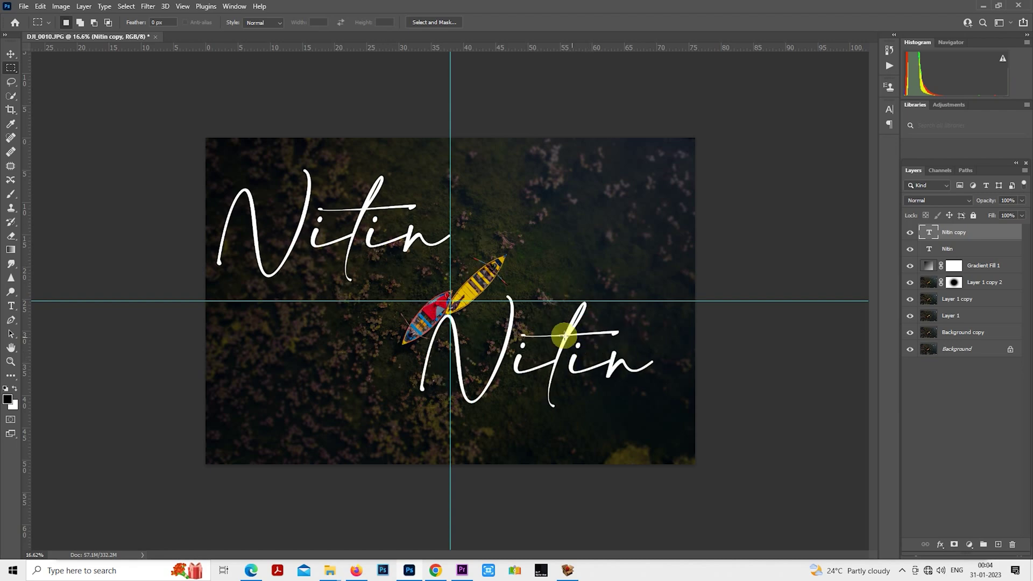
double_click(929, 232)
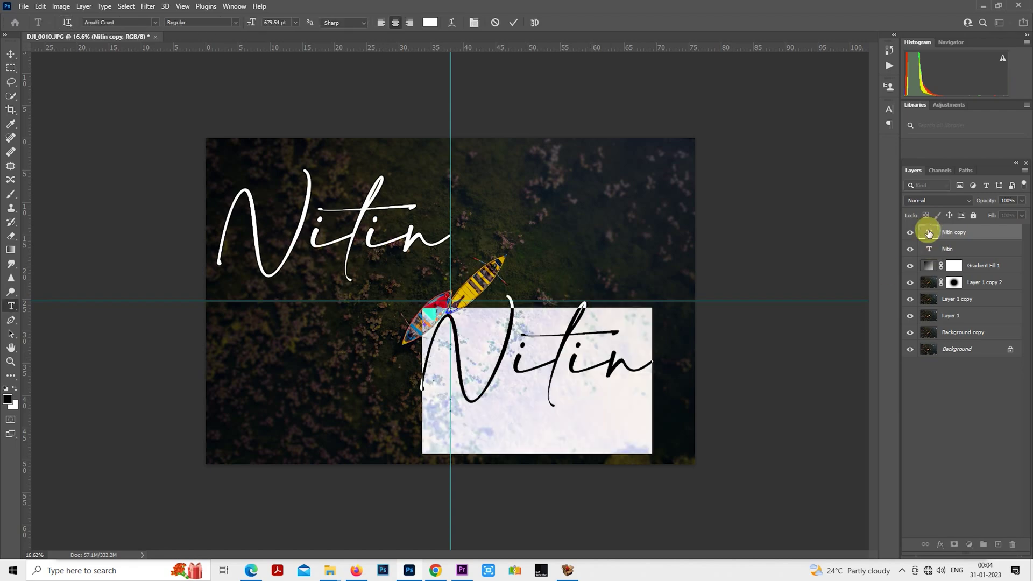
text(Pooja)
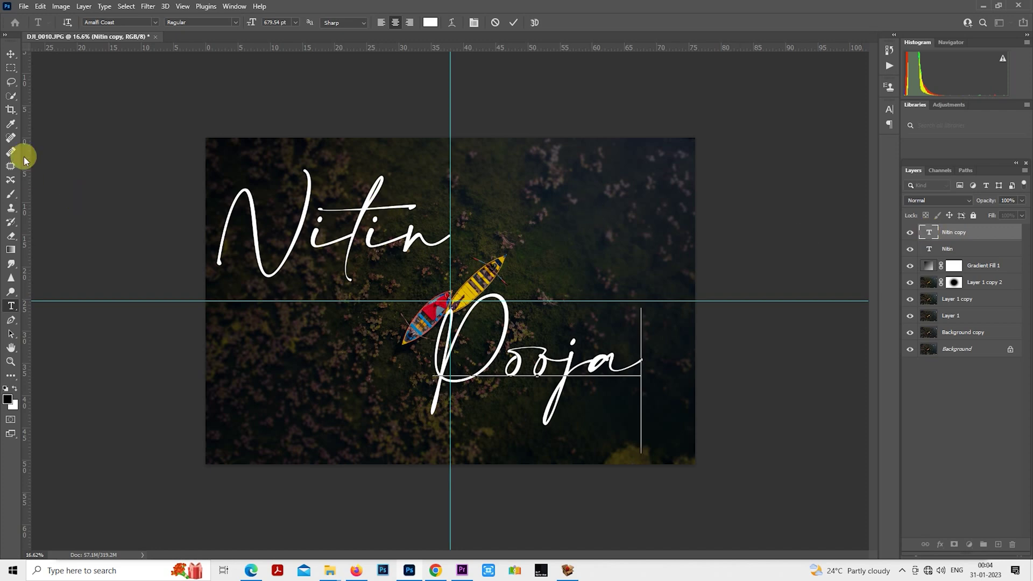
click(11, 67)
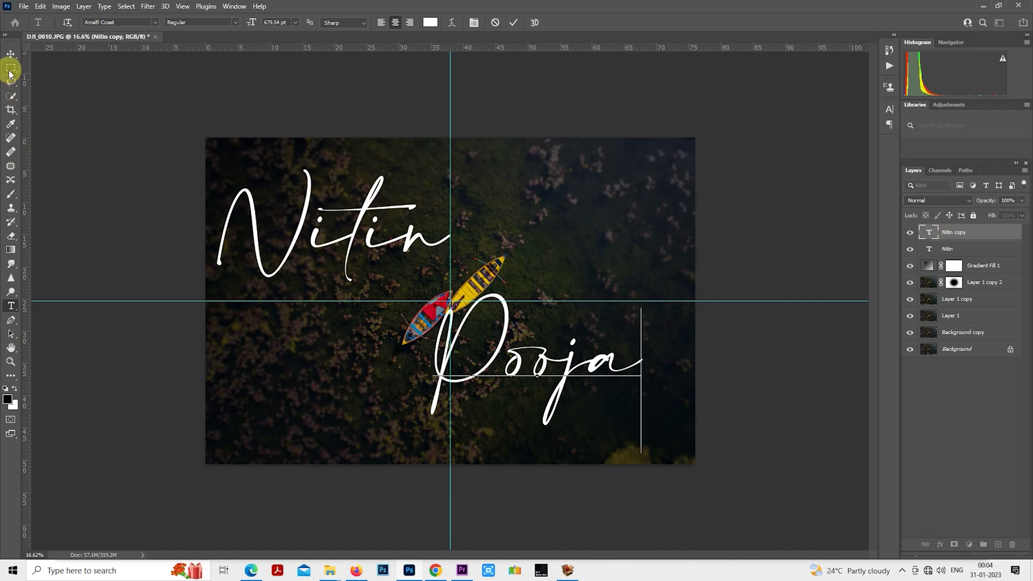
drag(618, 382, 638, 388)
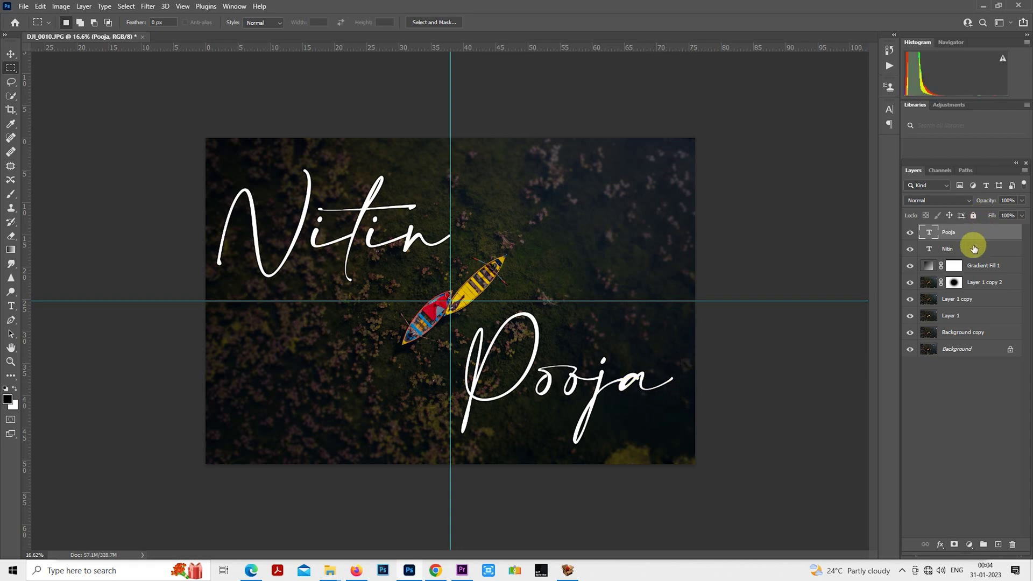
Step: Centre both name texts together on the guide intersection, and select the upper name's layer alone
right_click(529, 253)
click(575, 344)
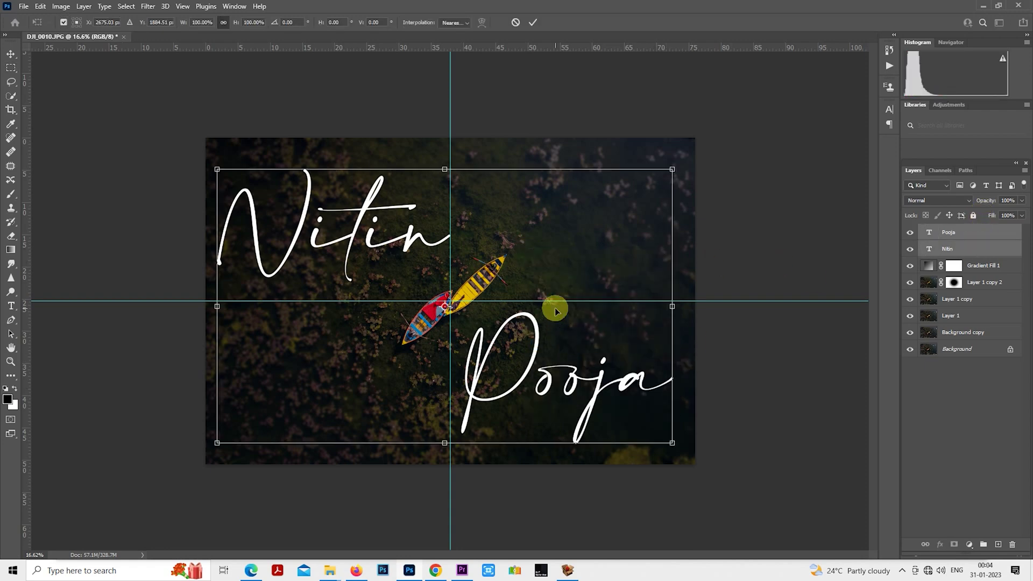
drag(560, 306, 560, 305)
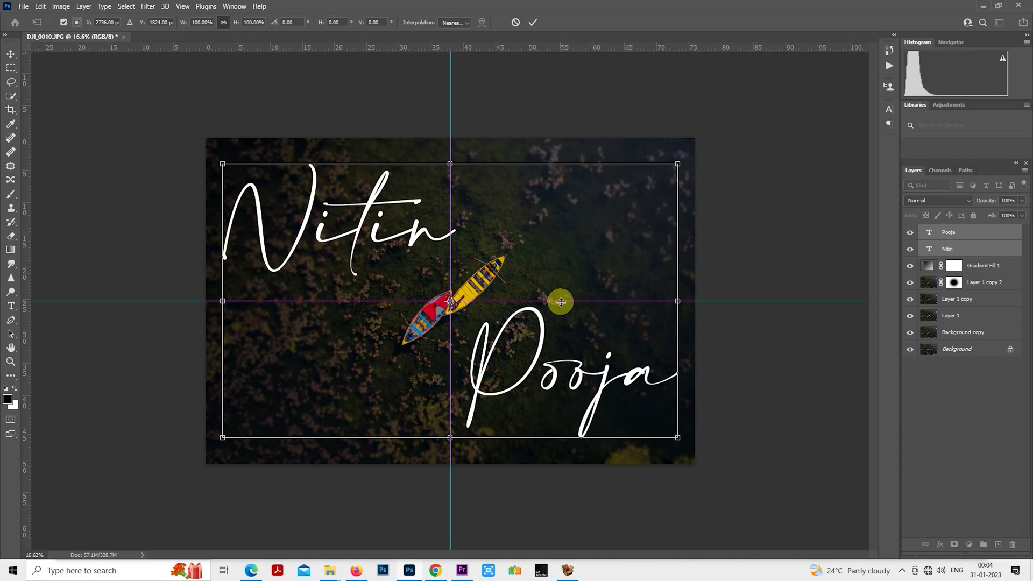
key(Return)
click(985, 249)
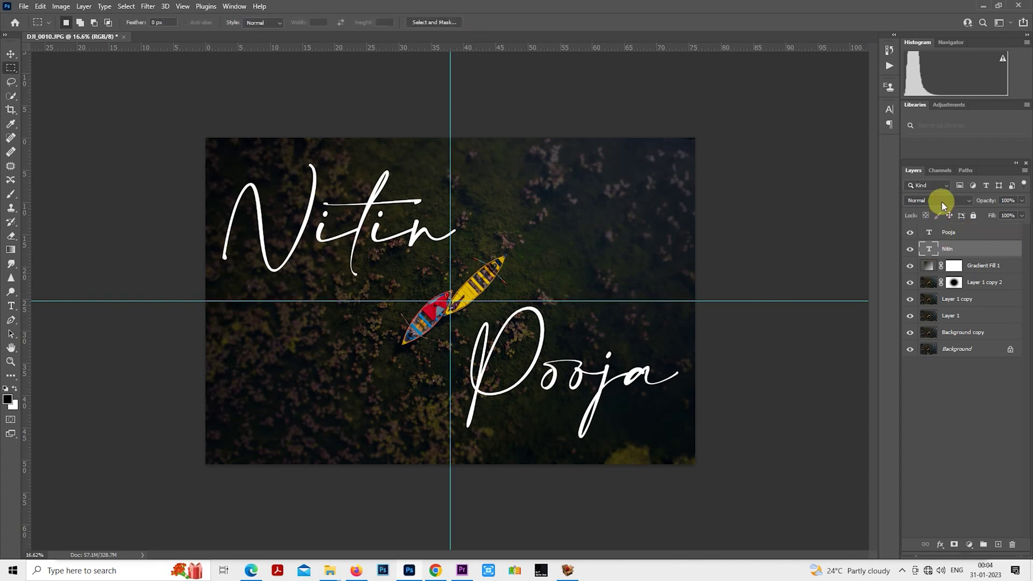
Step: Try Overlay blending on the upper name, return it to Normal, and set both name texts' opacity to 50%
click(941, 201)
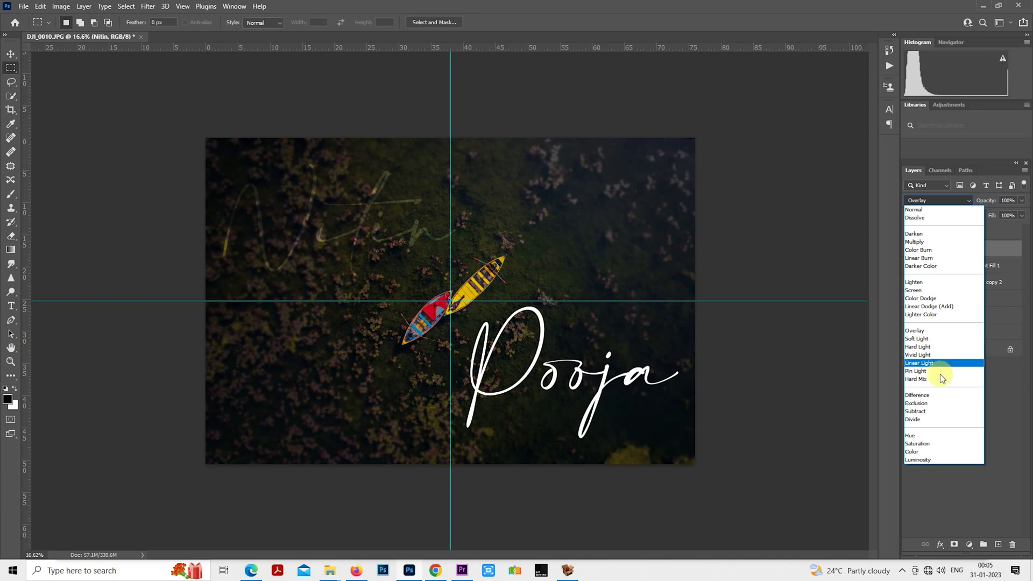
click(996, 205)
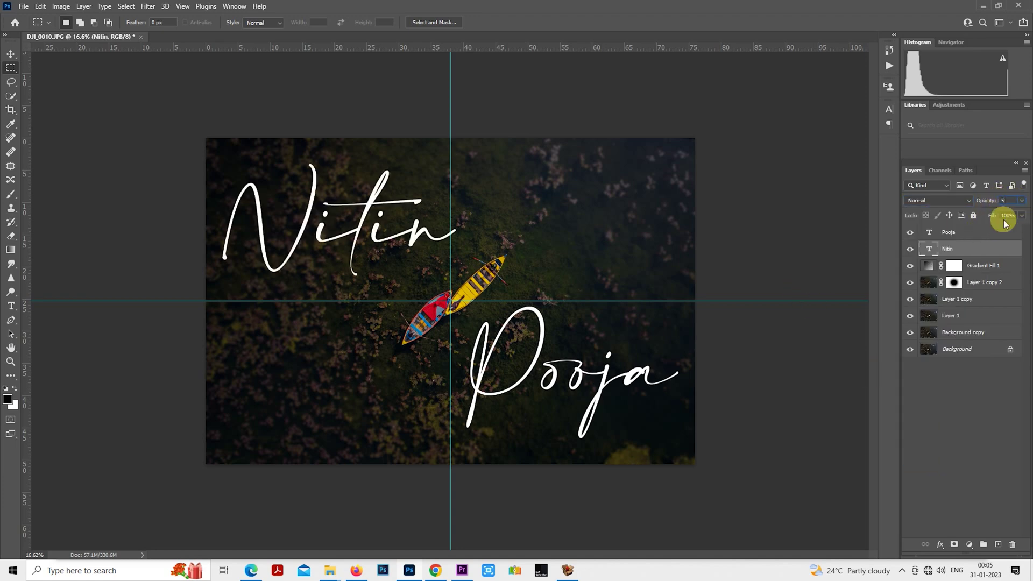
text(50)
key(Return)
key(alt+bracketright)
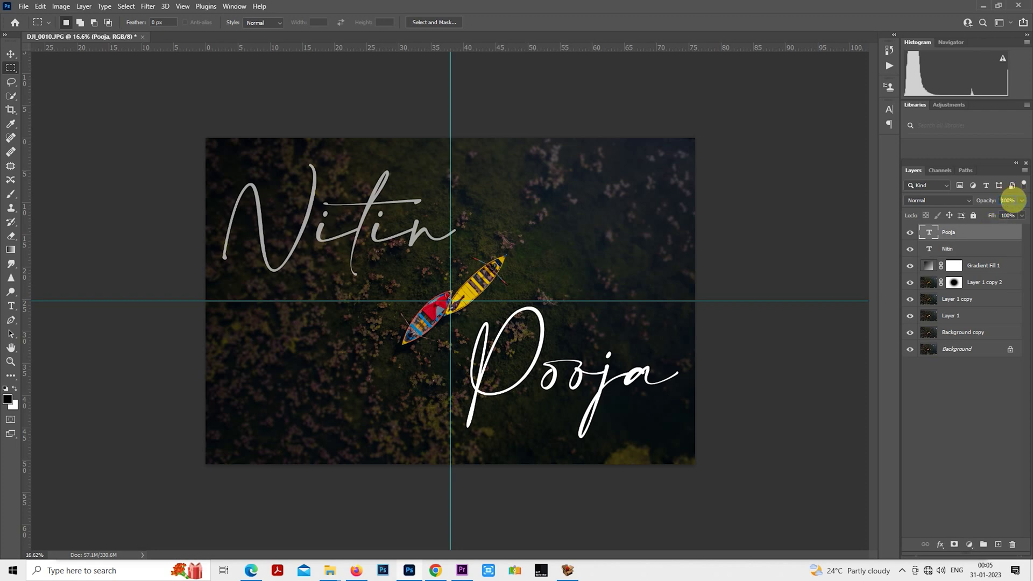
text(50)
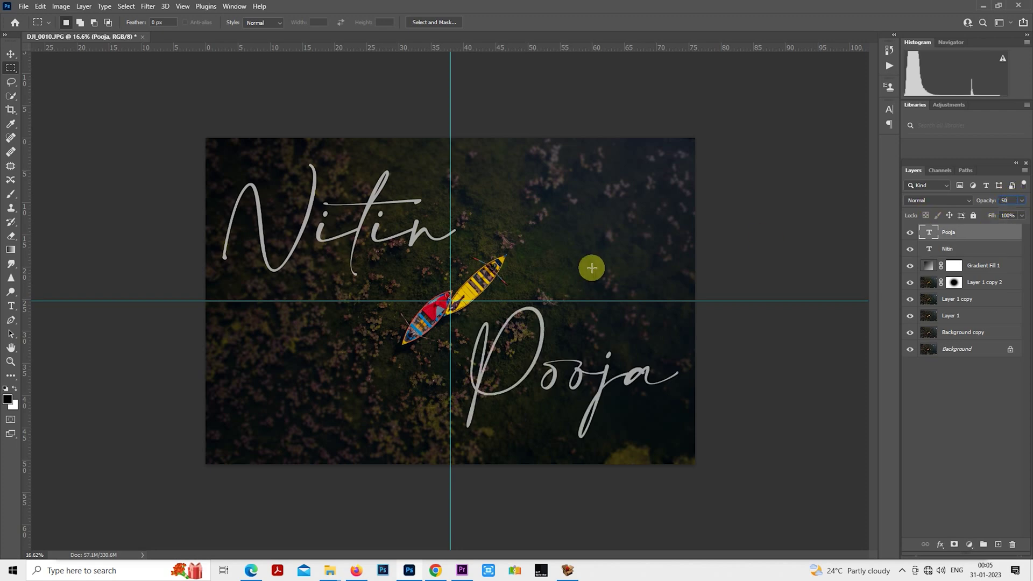
Step: Set the lower and upper name texts' opacity to 10%
drag(980, 204, 962, 206)
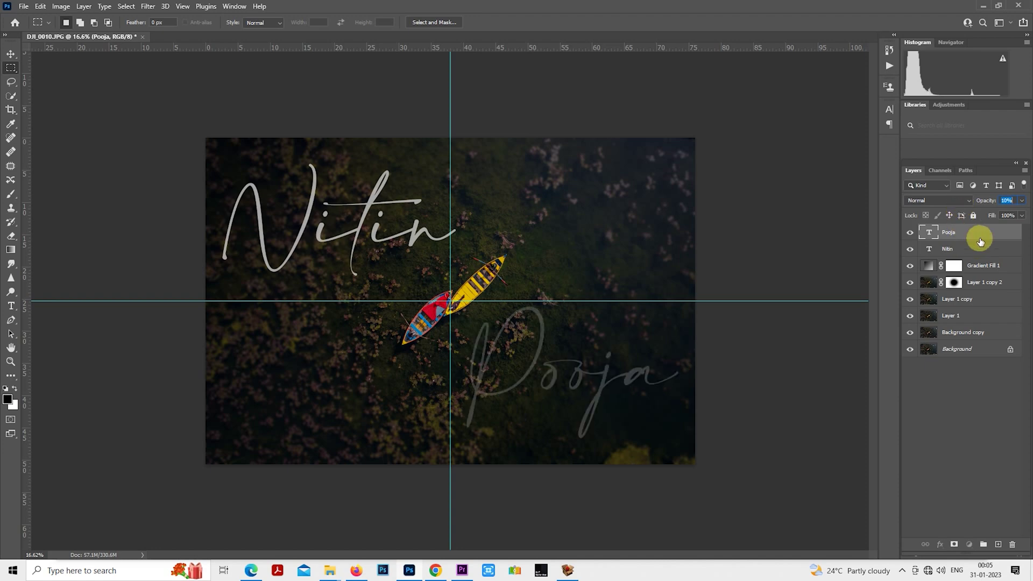
click(977, 248)
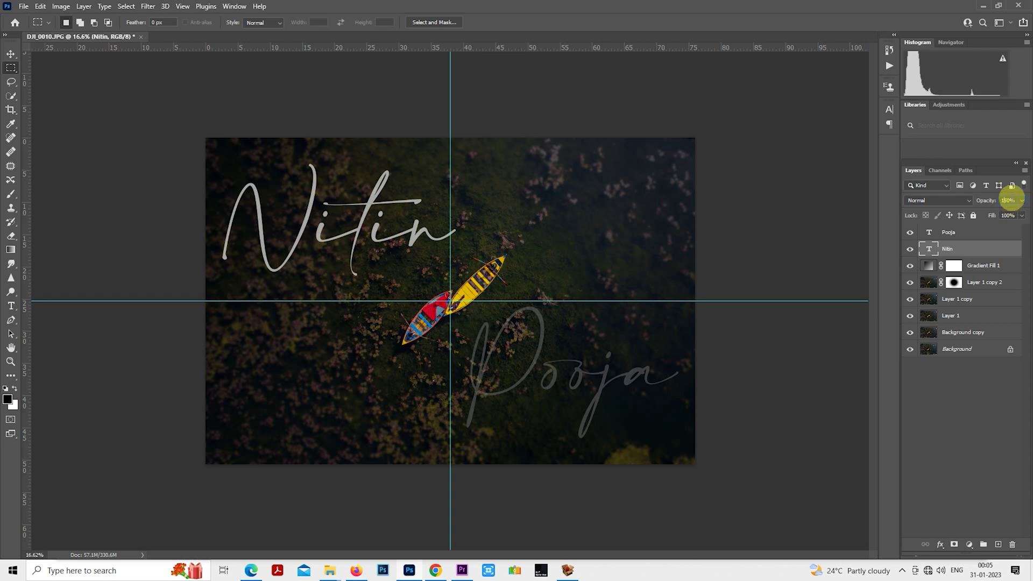
text(10)
click(623, 218)
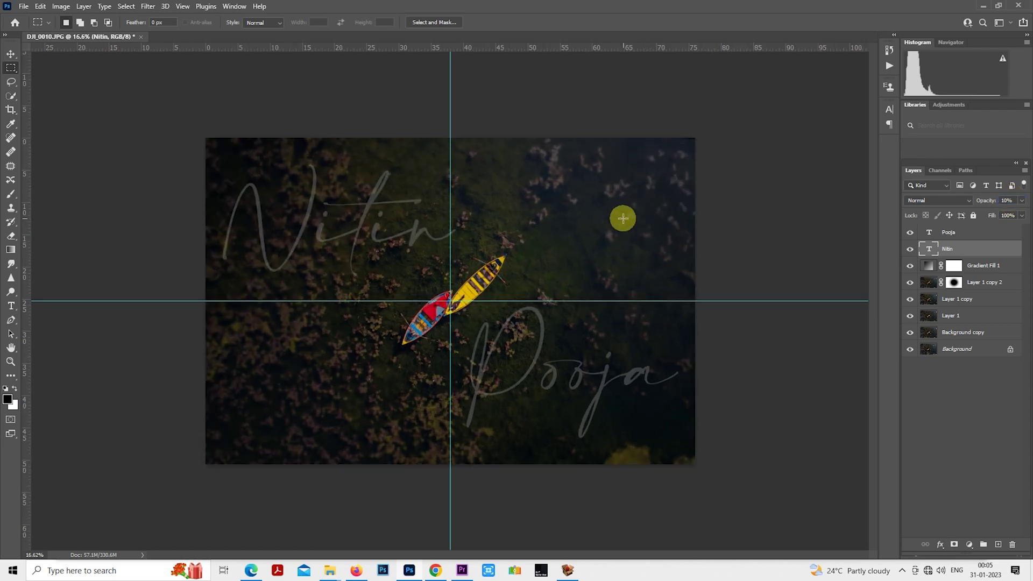
Step: Examine the composition at different magnifications, comparing it with the gradient fill layer hidden and shown
scroll(491, 325, up, 1)
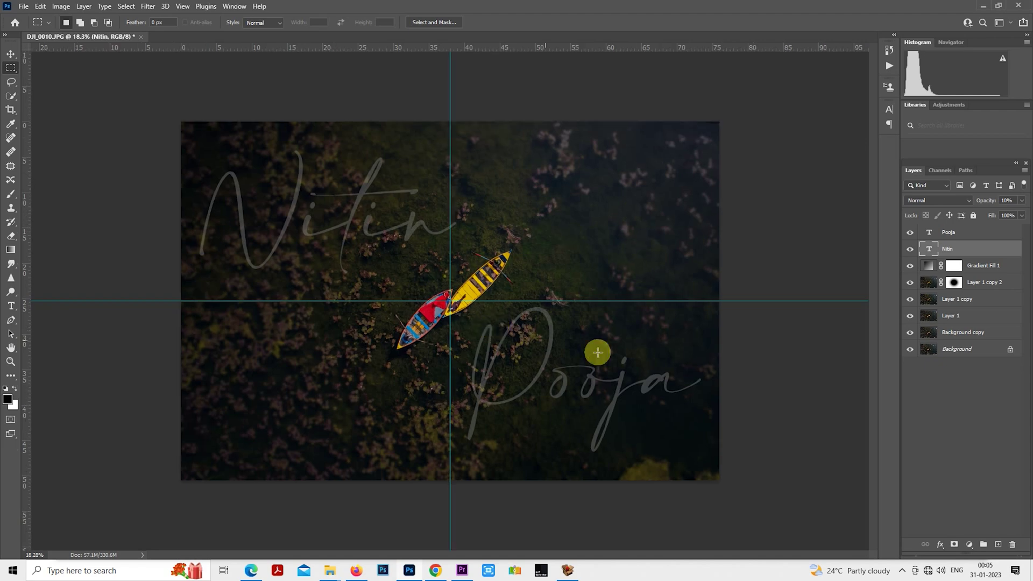
scroll(675, 320, down, 1)
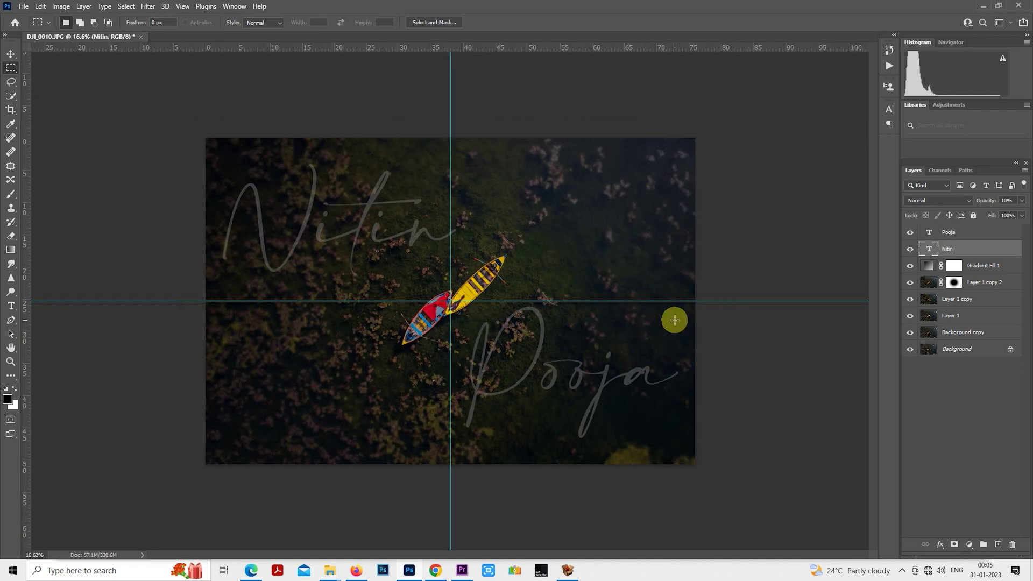
scroll(675, 320, up, 1)
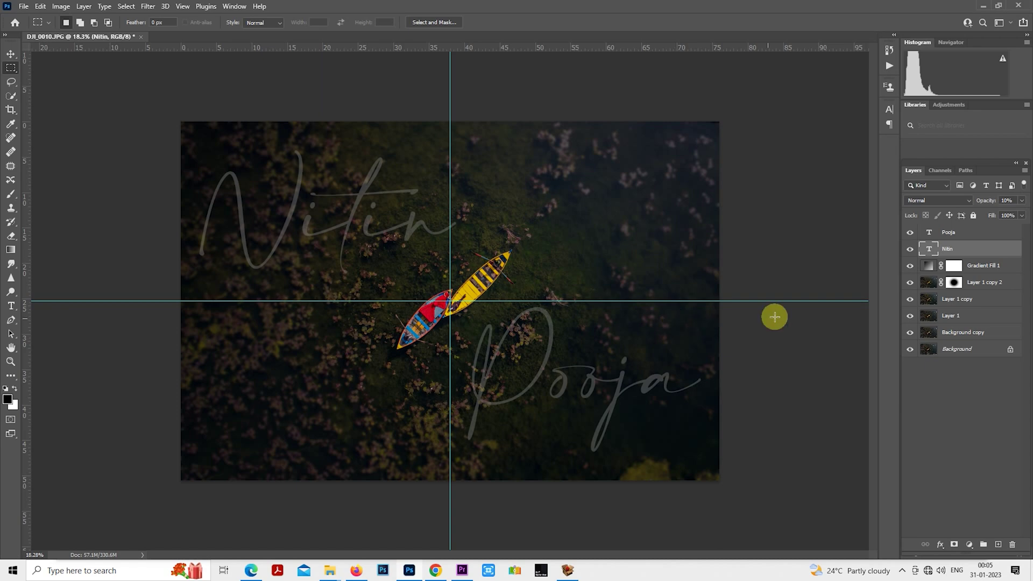
scroll(640, 320, down, 1)
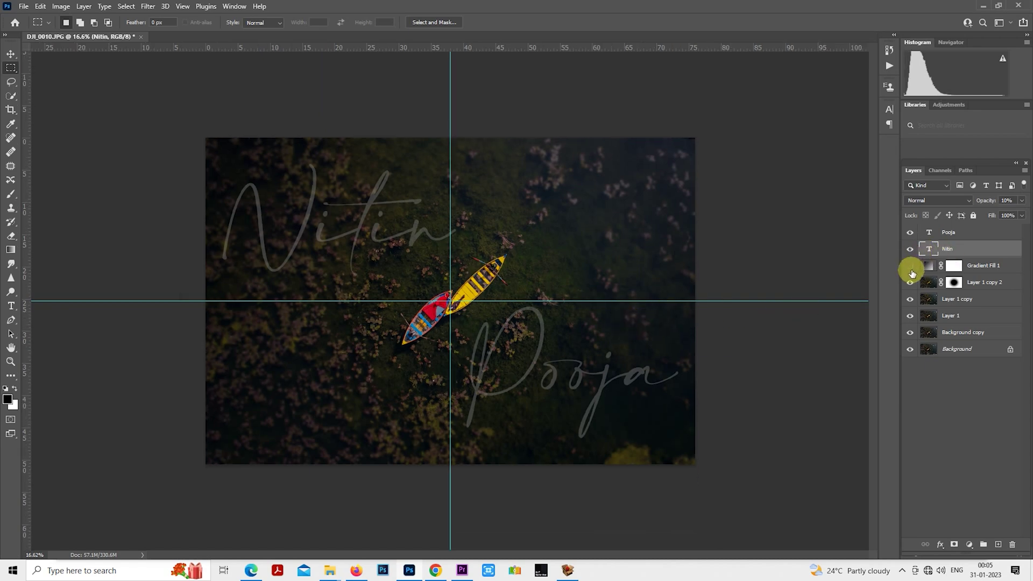
click(911, 269)
click(911, 269)
scroll(601, 266, down, 1)
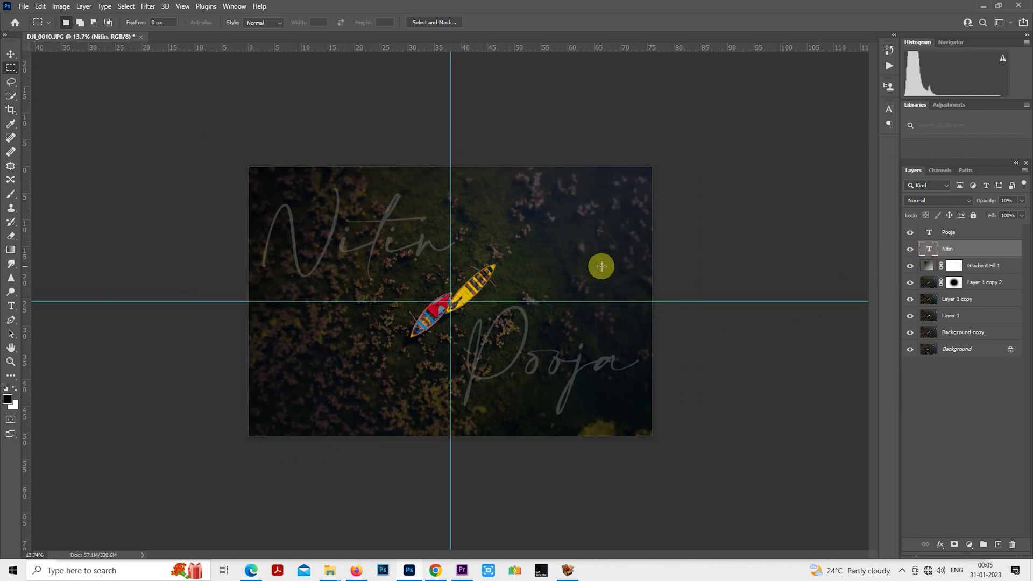
scroll(601, 266, up, 1)
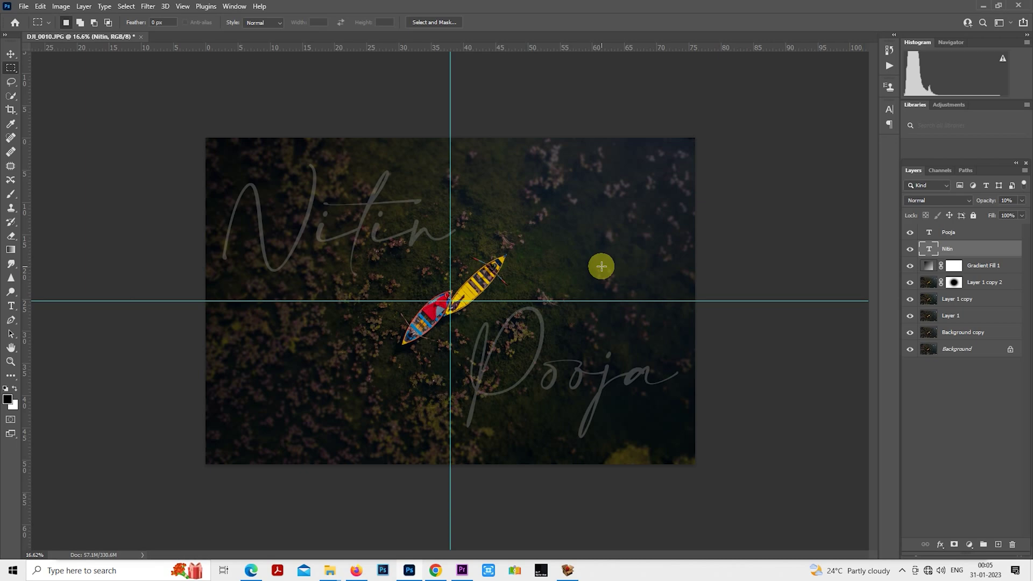
Step: Try a yellow text colour on the upper name, sampled from the yellow boat and brightened to ffd300
double_click(930, 248)
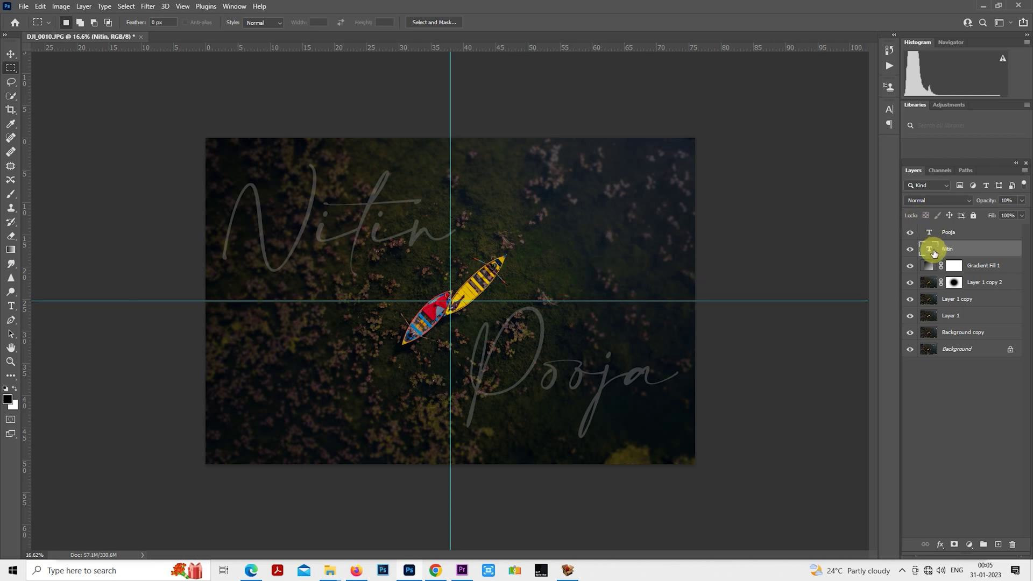
click(432, 24)
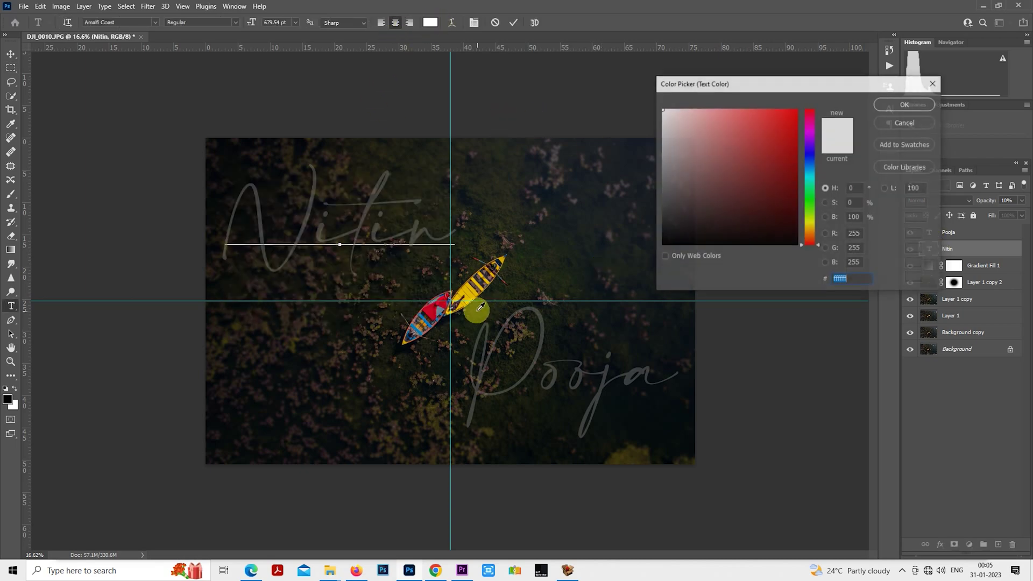
click(474, 291)
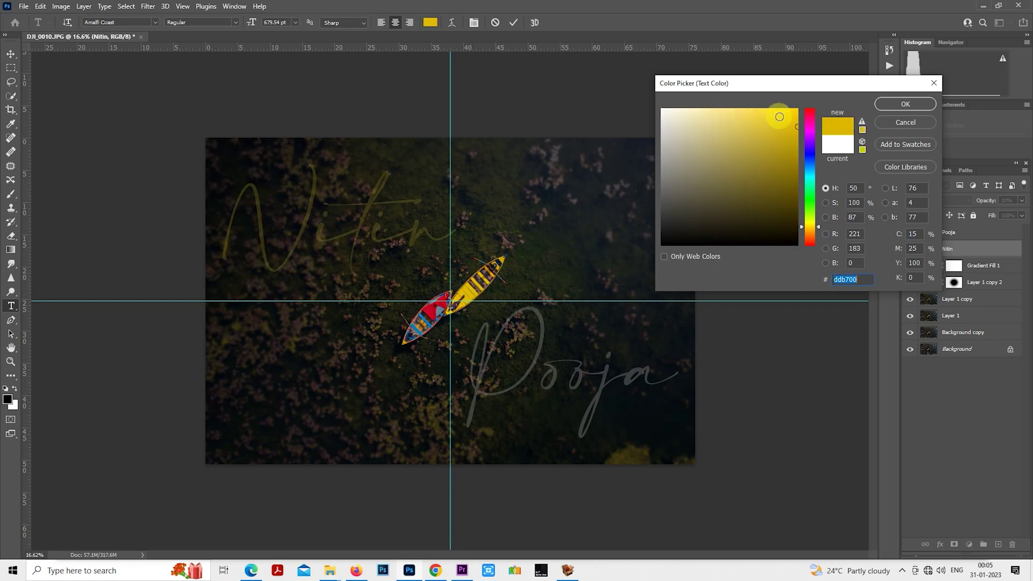
drag(798, 134, 809, 84)
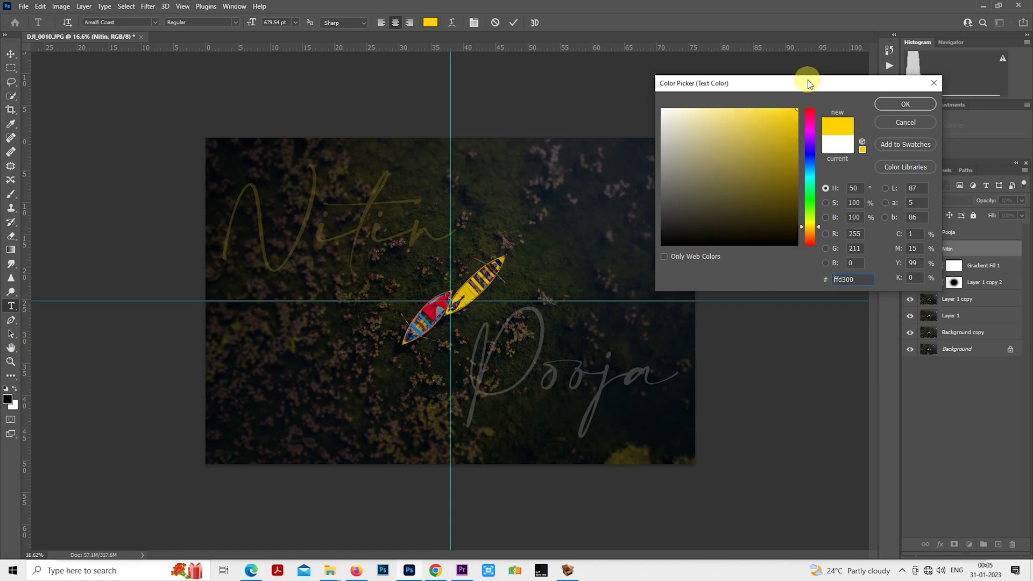
click(906, 105)
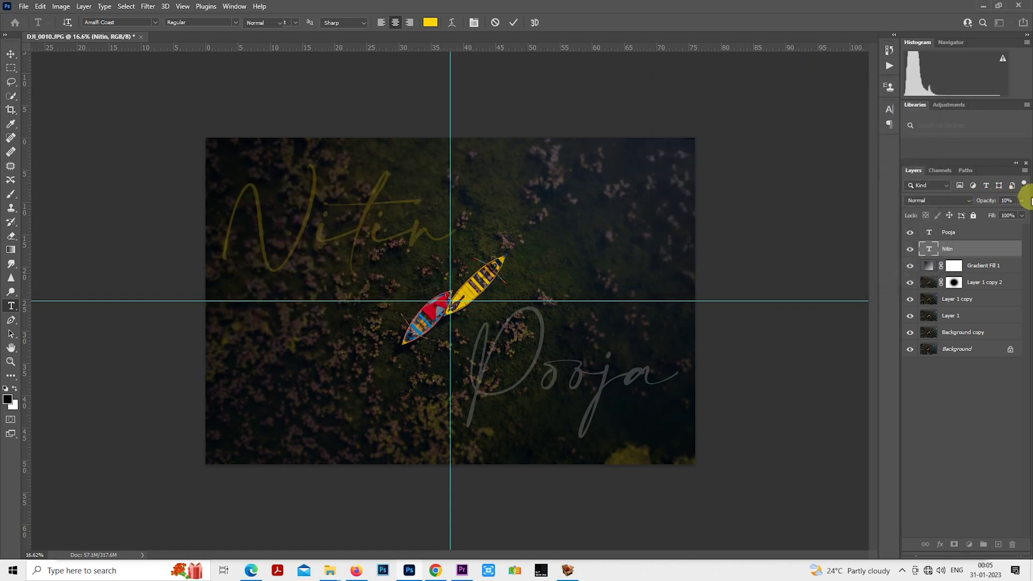
Step: Test the yellow upper name at 86% and 10% opacity, and revert its colour to white
drag(985, 200, 1024, 178)
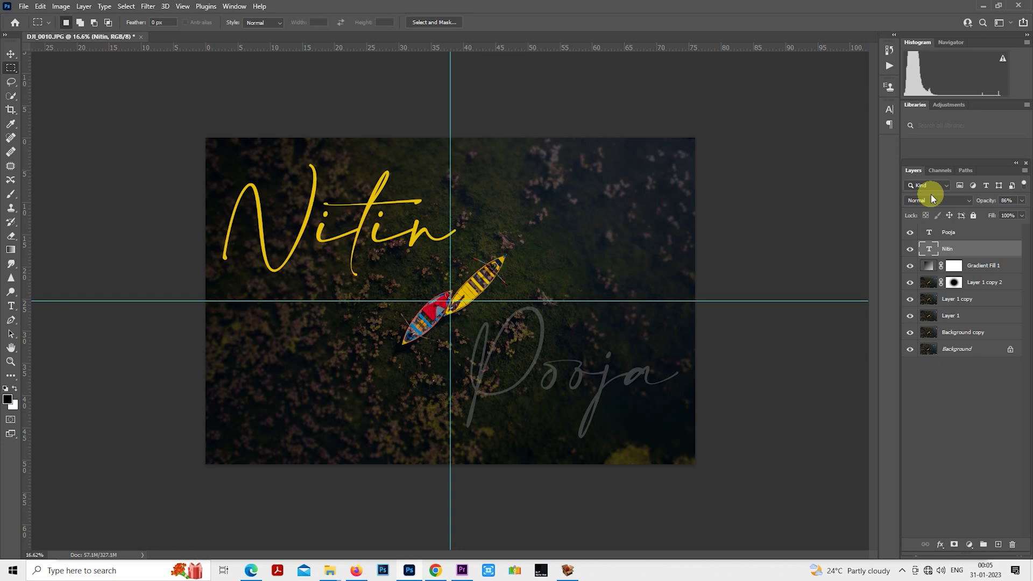
key(1)
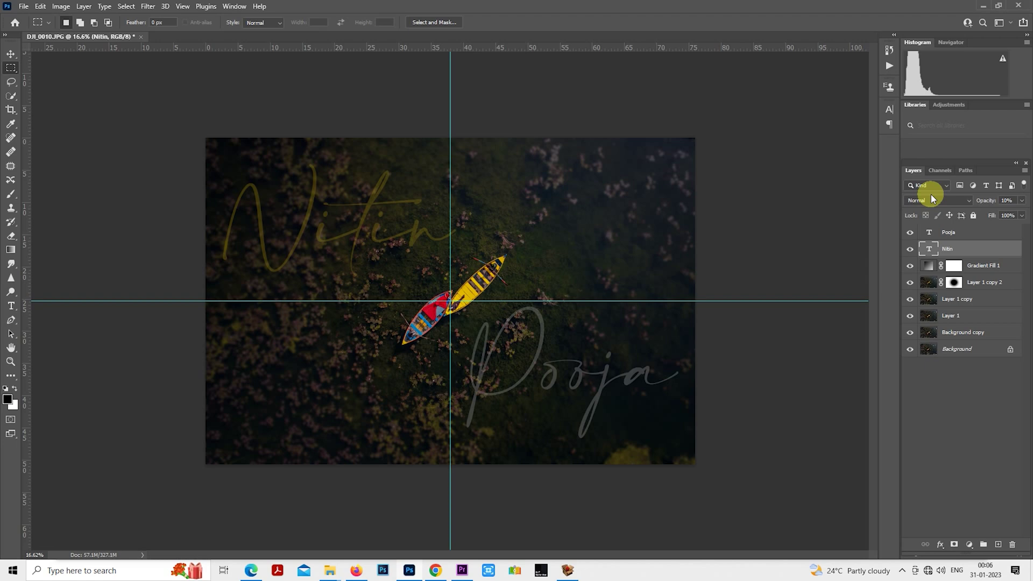
scroll(636, 262, down, 1)
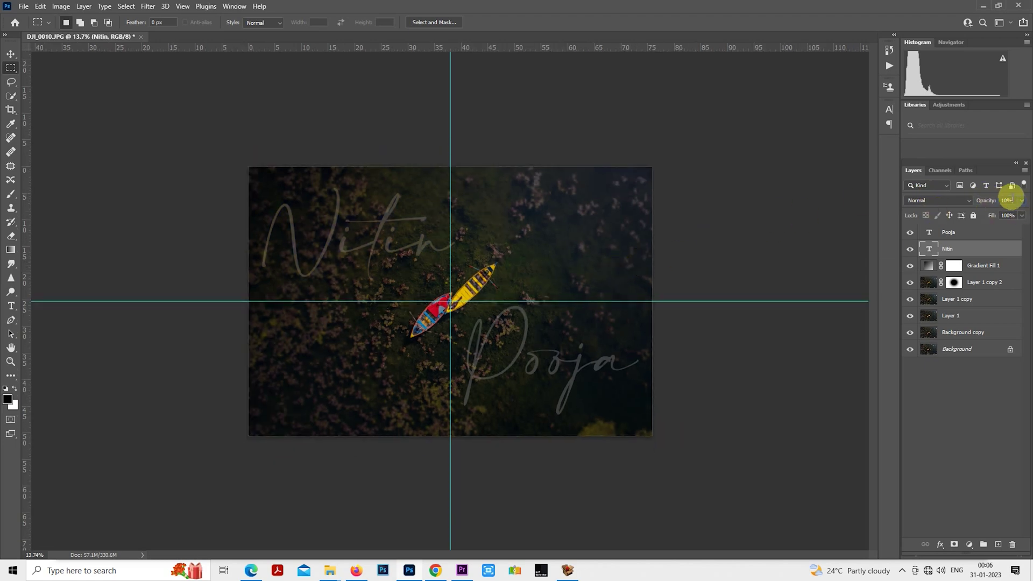
Step: Set the opacity of the upper and lower name texts to 25%
click(1014, 200)
click(964, 234)
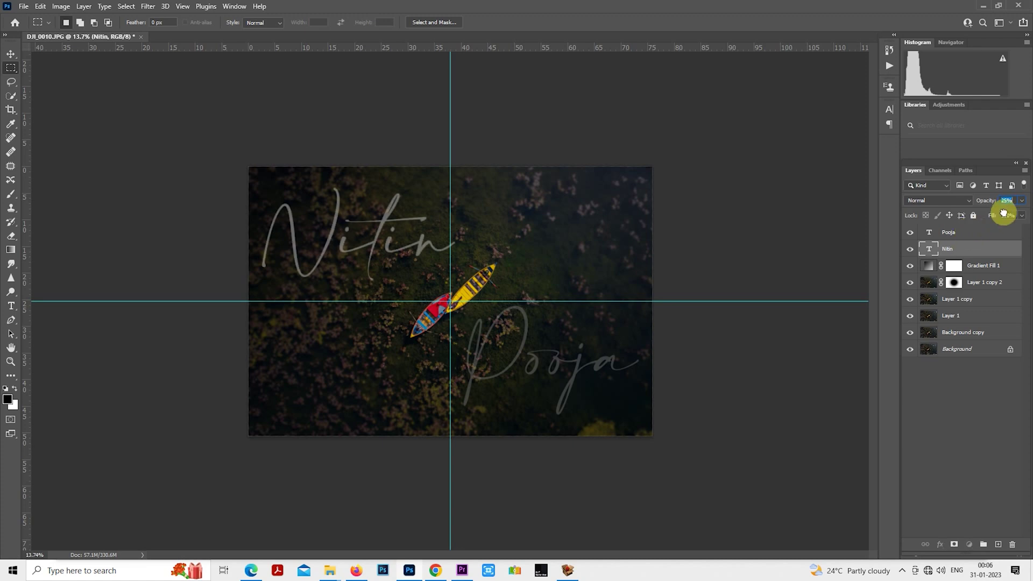
click(1019, 204)
text(5)
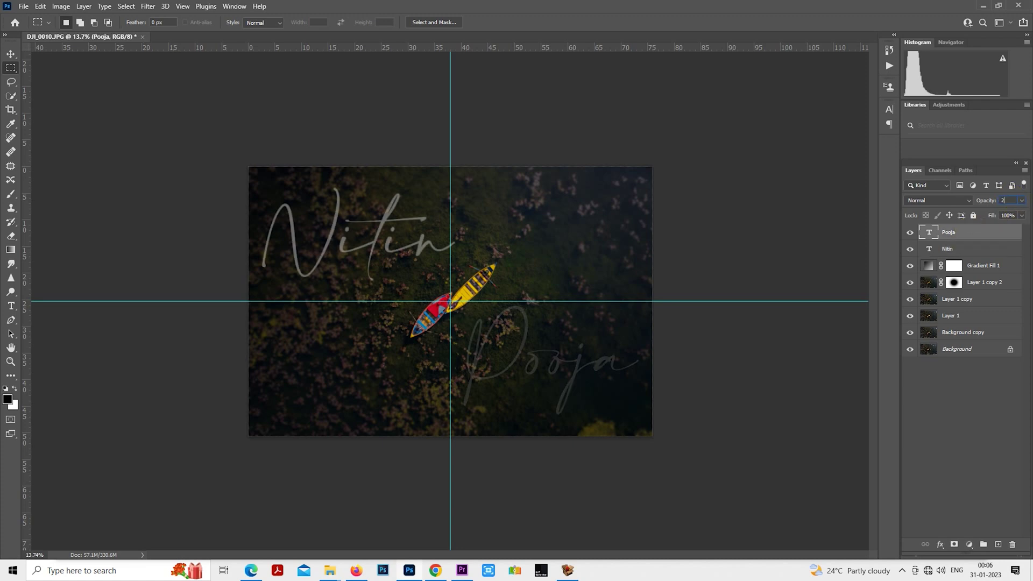
text(25)
key(Return)
Step: Check the names' legibility against the photo with the gradient fill turned off and on
scroll(586, 272, down, 2)
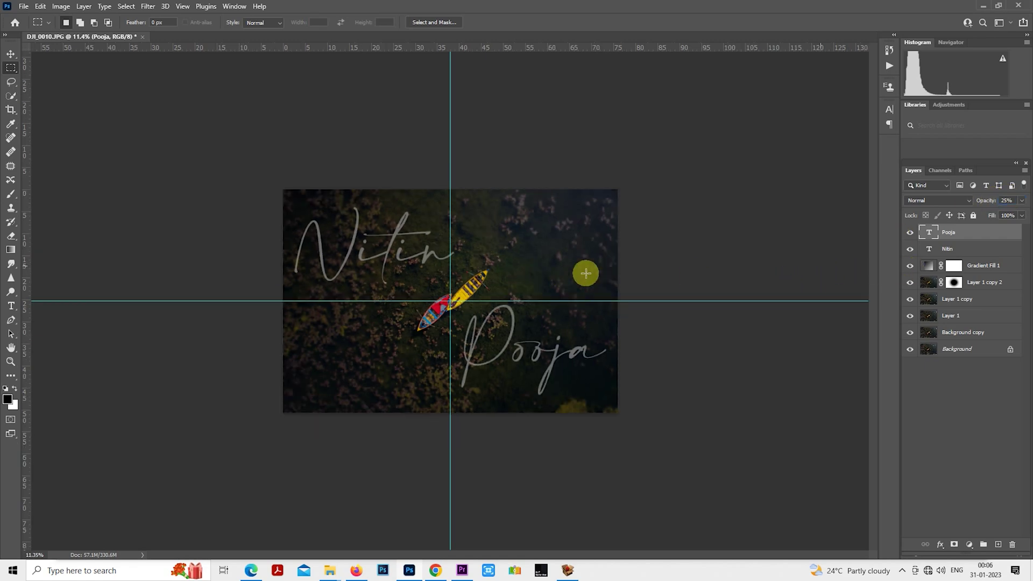
scroll(586, 272, up, 3)
click(915, 267)
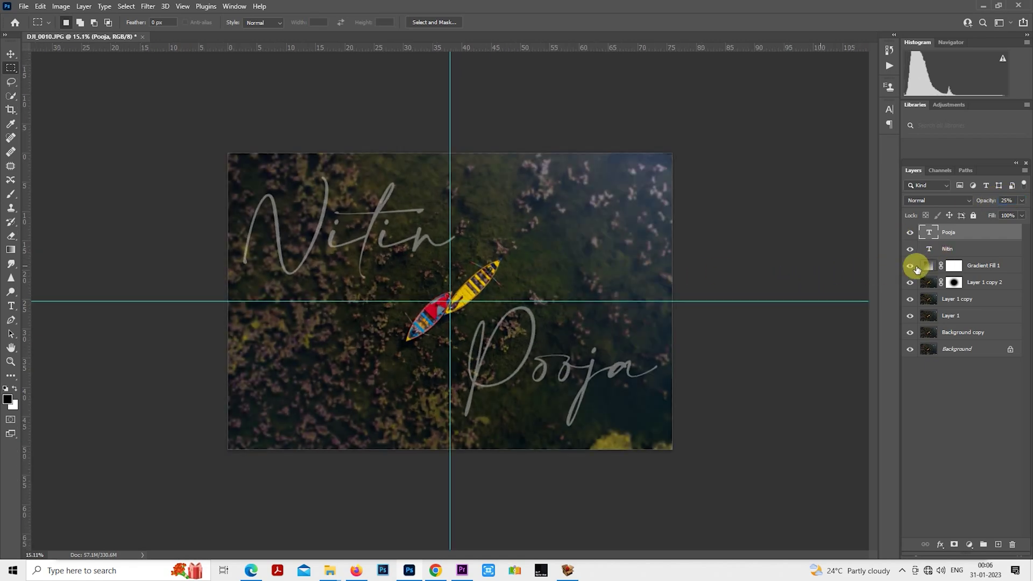
click(916, 267)
scroll(662, 242, up, 2)
scroll(662, 242, down, 1)
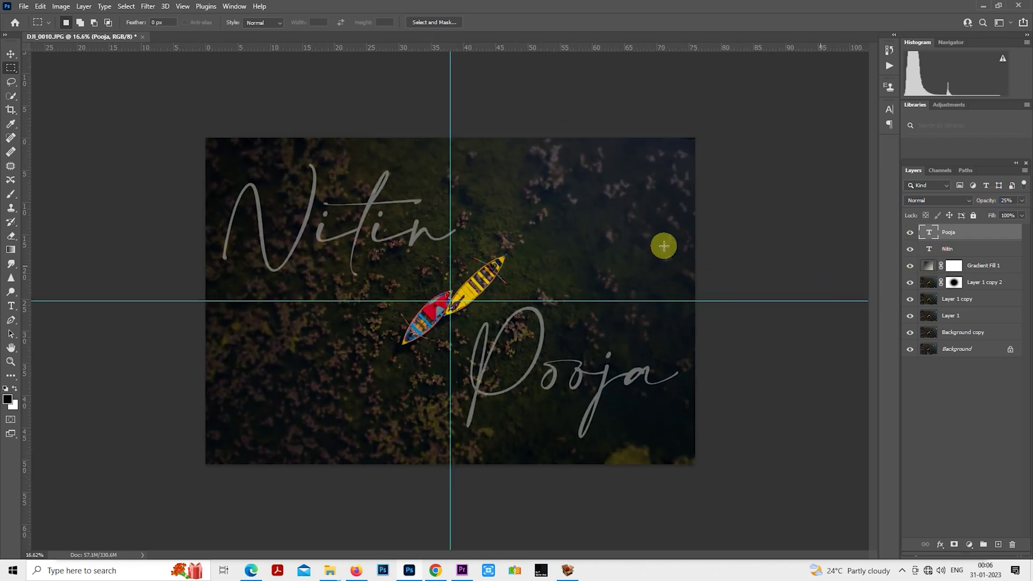
Step: Set the opacity of both name texts to 20%
click(1006, 200)
text(20)
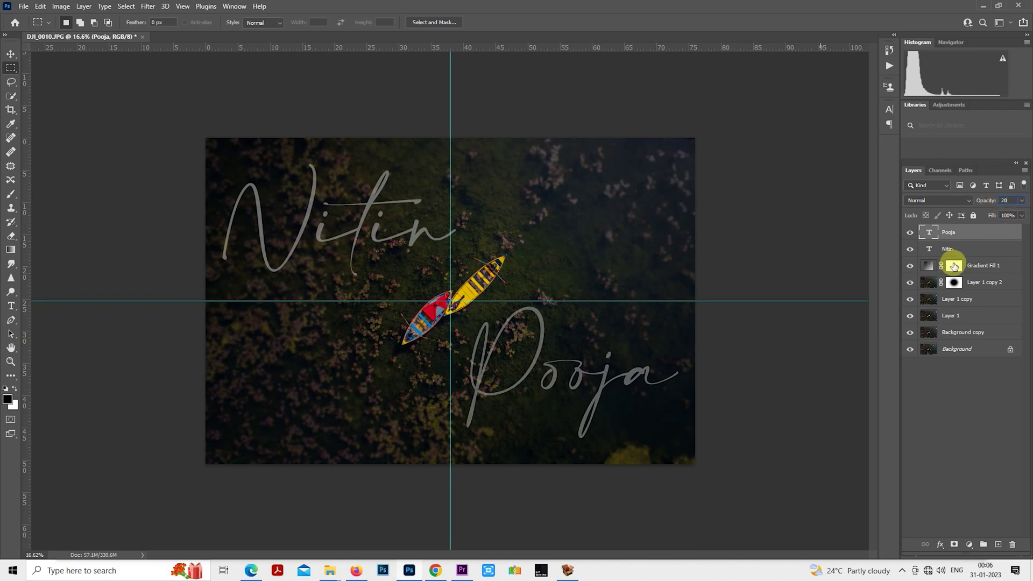
click(962, 249)
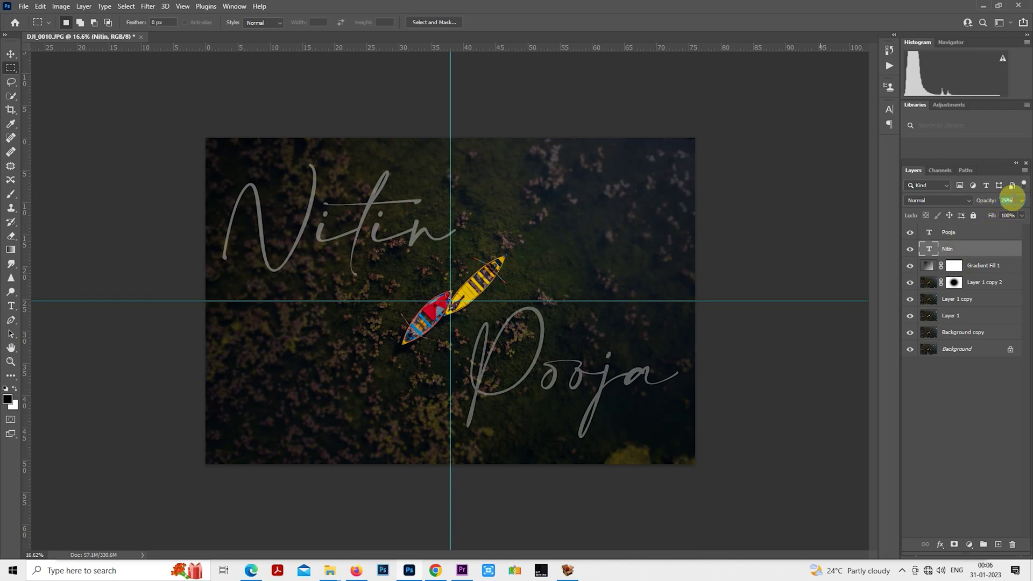
click(1012, 200)
text(20)
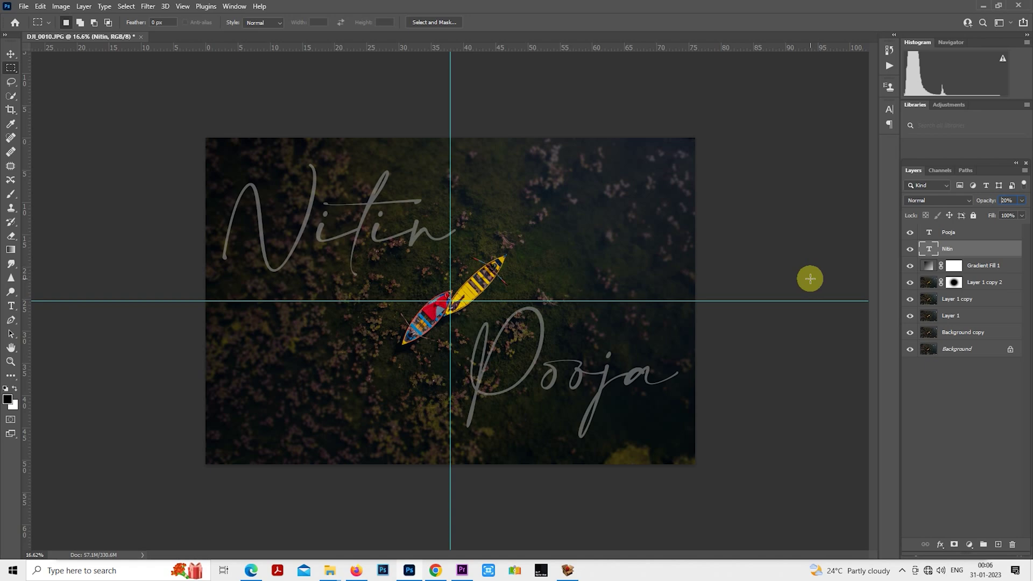
key(Return)
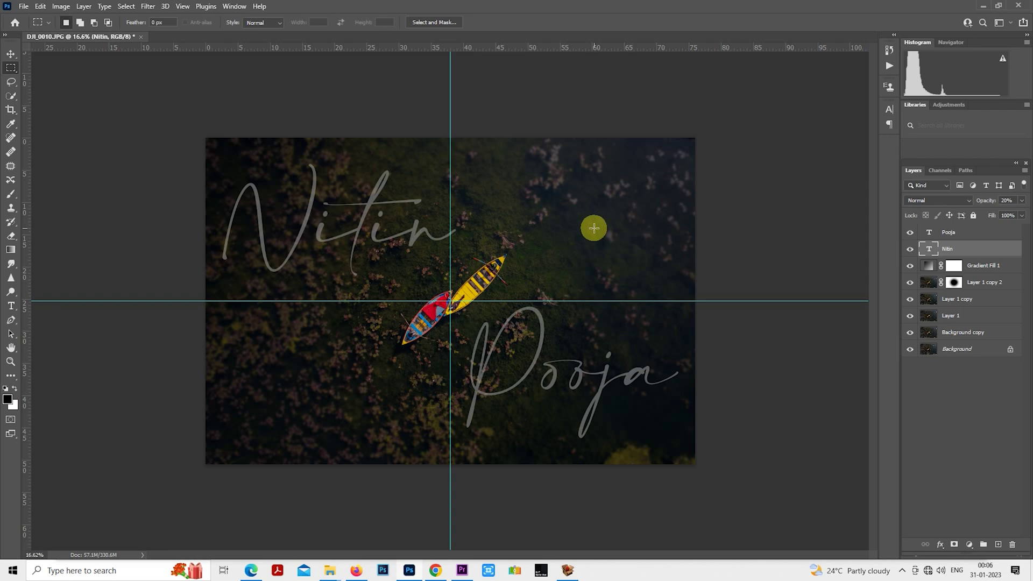
Step: Add an empty layer above the lower name's layer and make a rectangular selection around the whole photo
scroll(700, 275, down, 1)
click(968, 237)
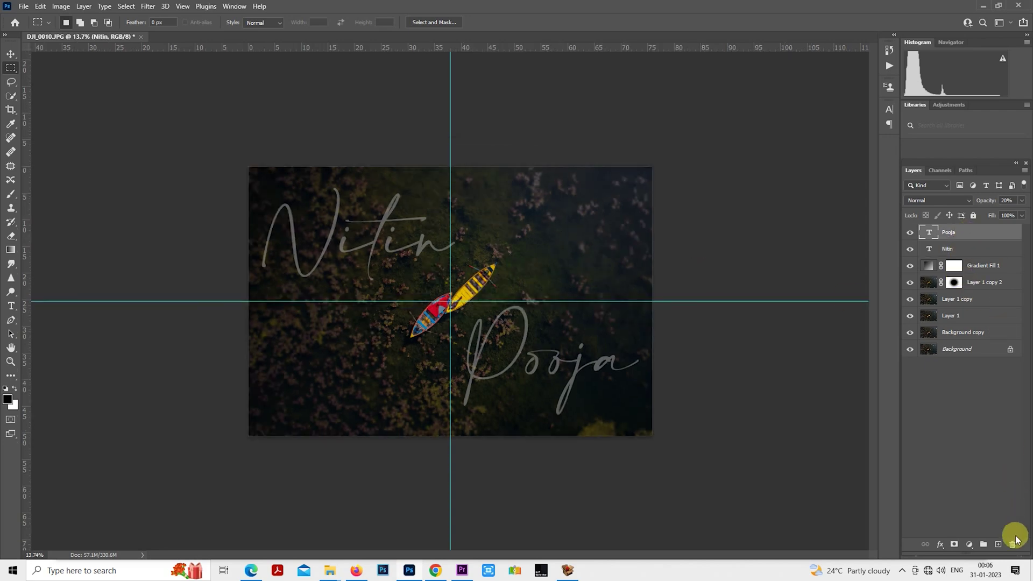
click(998, 544)
drag(239, 148, 834, 519)
Step: Stroke the selection with a 3 px white (ffffff) line placed inside, and deselect
right_click(500, 226)
click(547, 367)
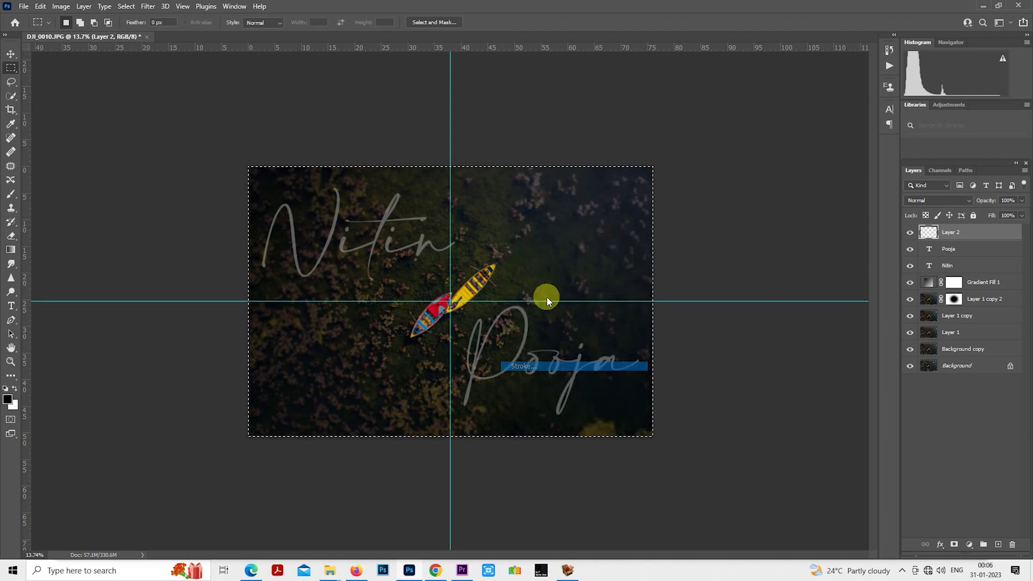
click(488, 186)
drag(731, 253, 619, 46)
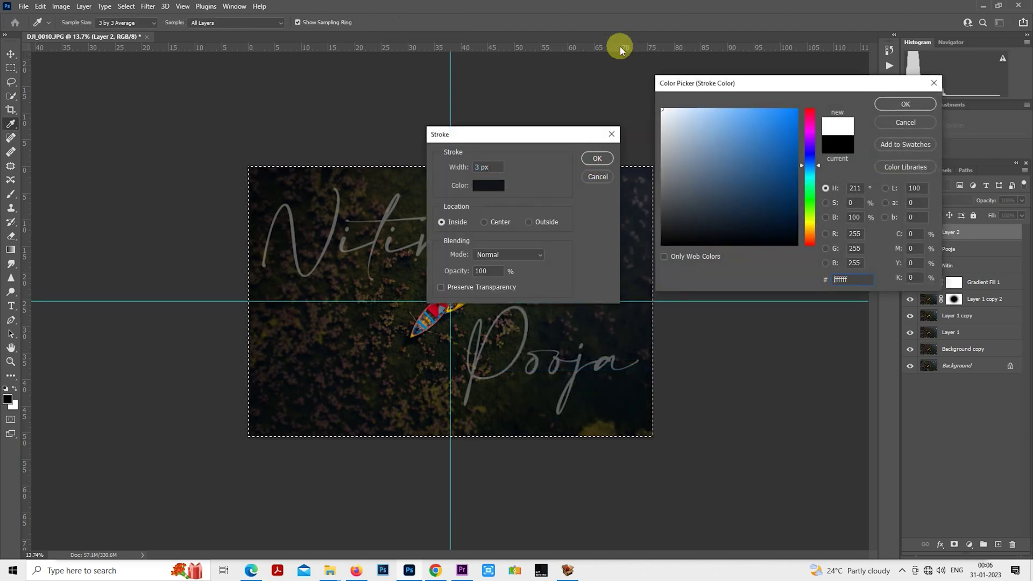
click(595, 158)
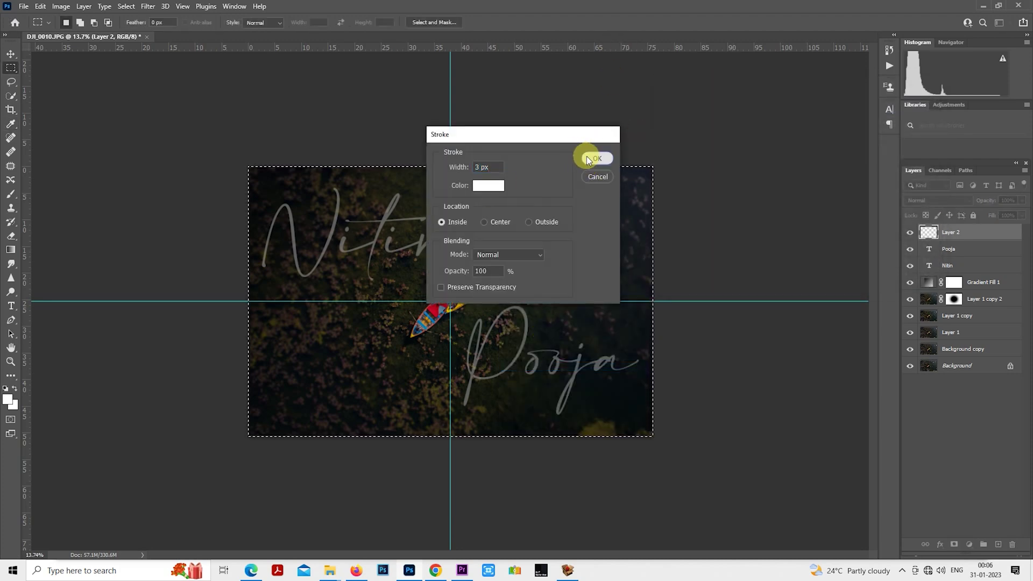
key(ctrl+d)
Step: Shrink the white border around its centre to about 95% width and 92% height so it sits inside the photo's edges
right_click(518, 278)
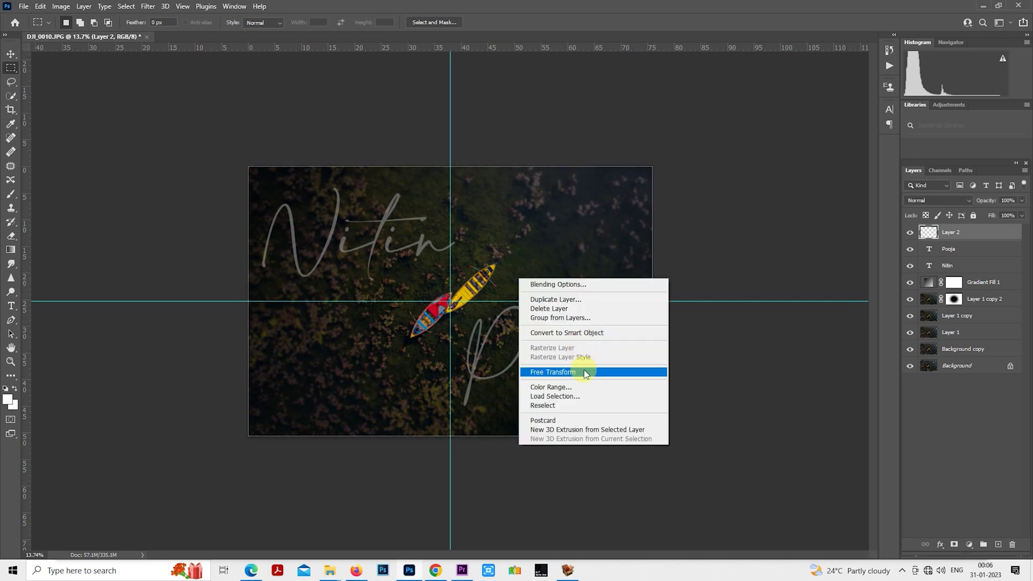
click(585, 371)
drag(653, 437, 645, 429)
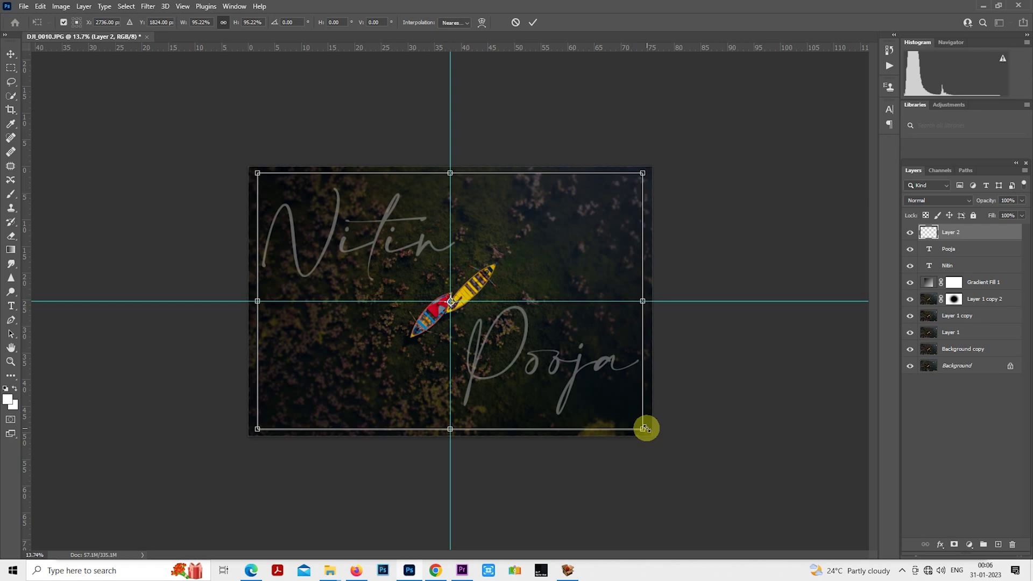
drag(453, 427, 452, 425)
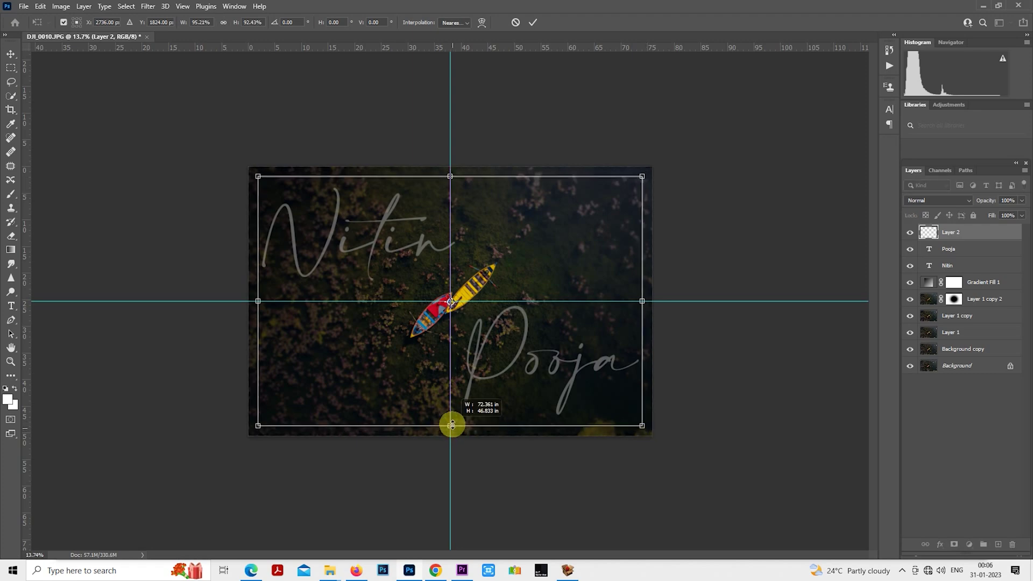
key(Return)
key(m)
key(ctrl+0)
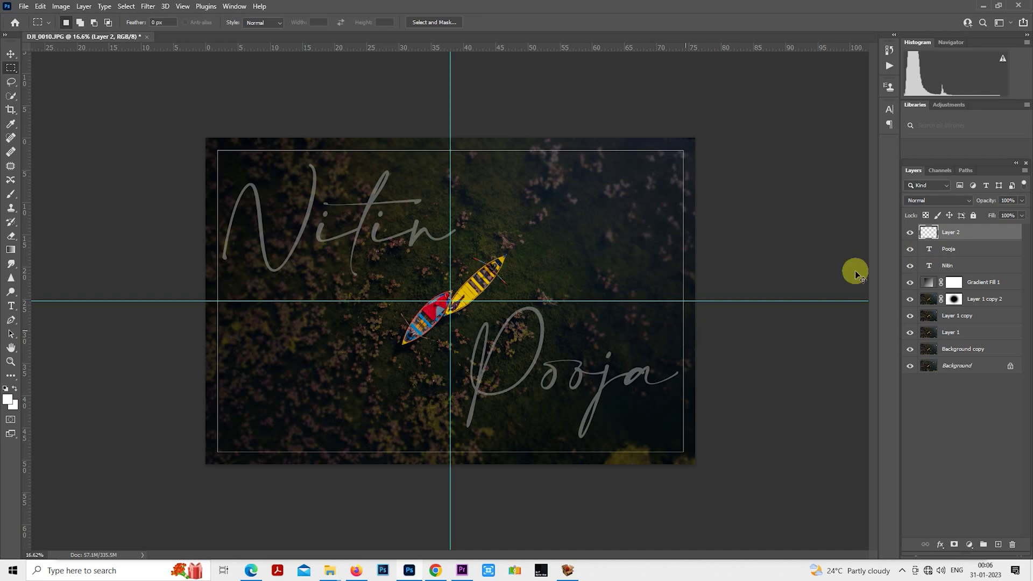
Step: Hide the border layer and remove the vertical and horizontal guides from the canvas
click(908, 233)
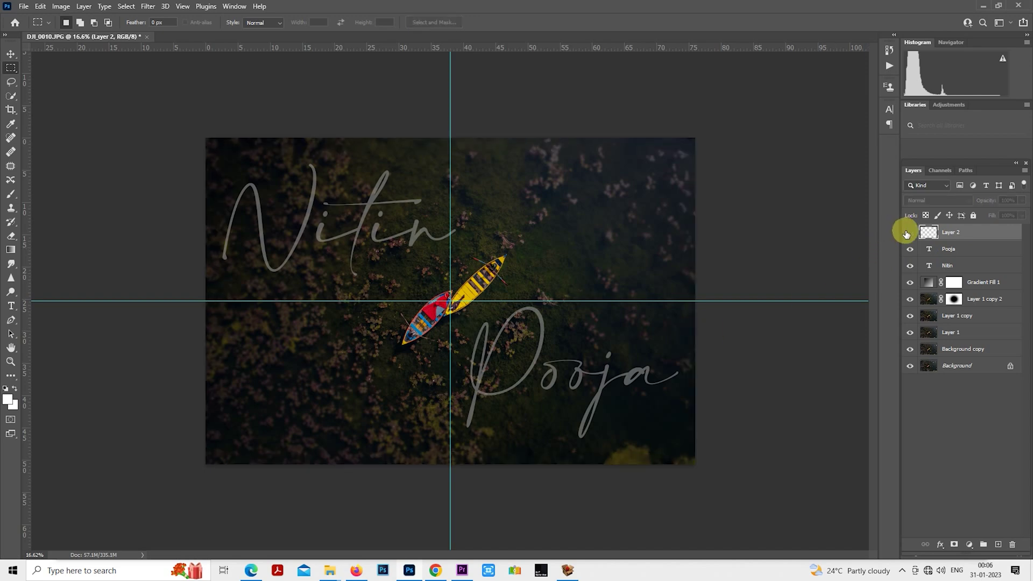
key(ctrl+plus)
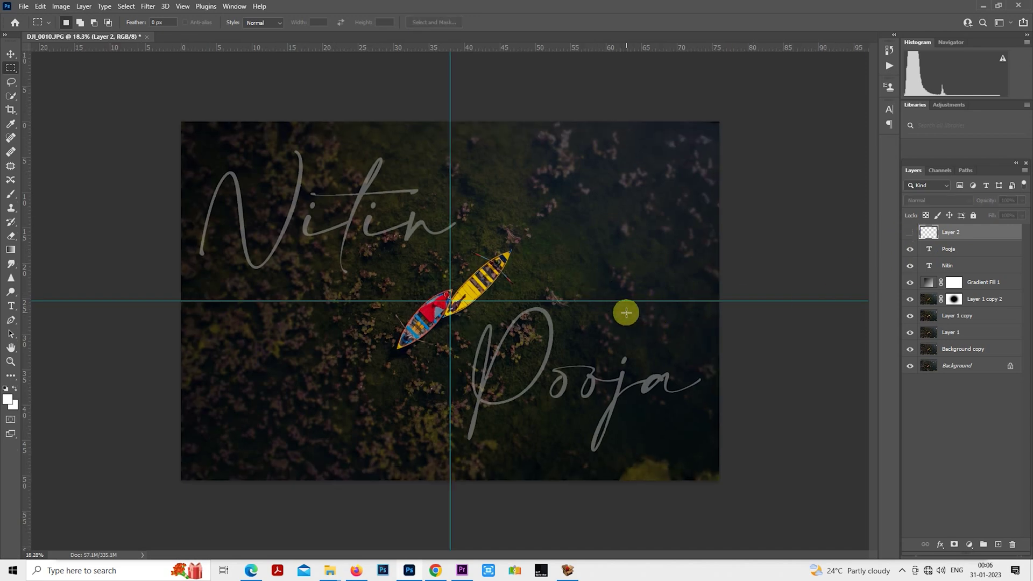
scroll(485, 335, up, 8)
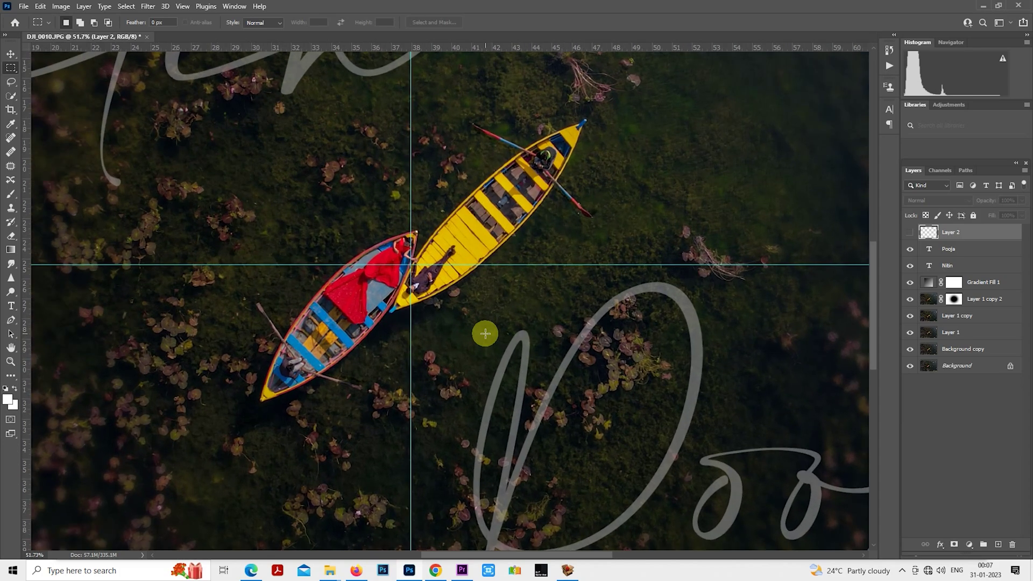
scroll(485, 334, down, 8)
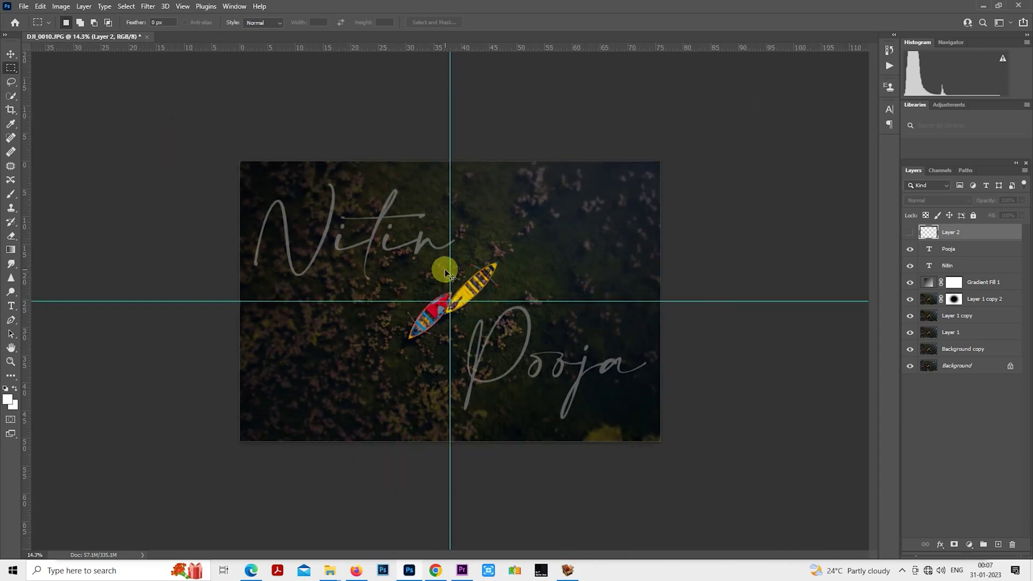
drag(451, 271, 13, 269)
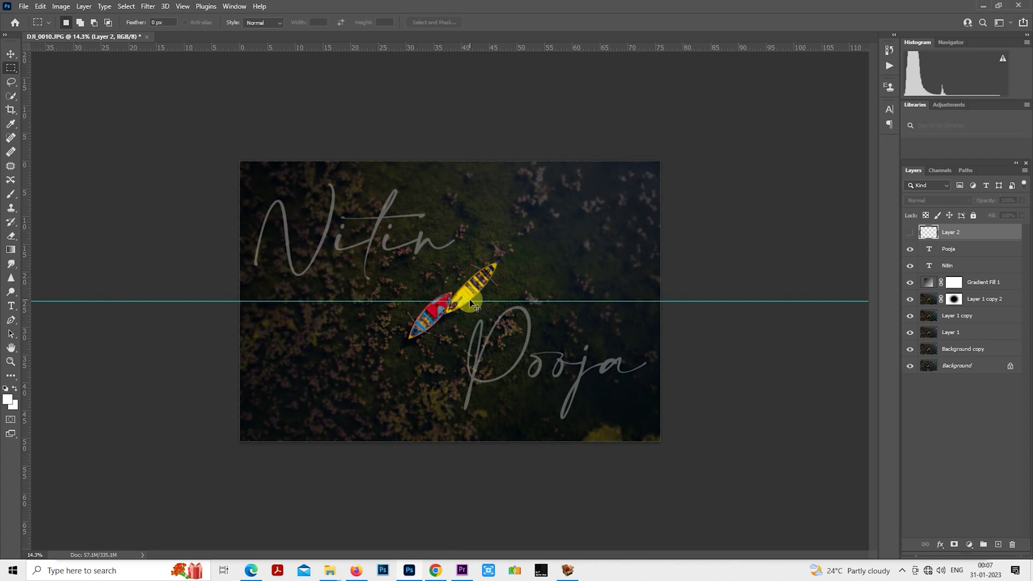
drag(473, 302, 478, 39)
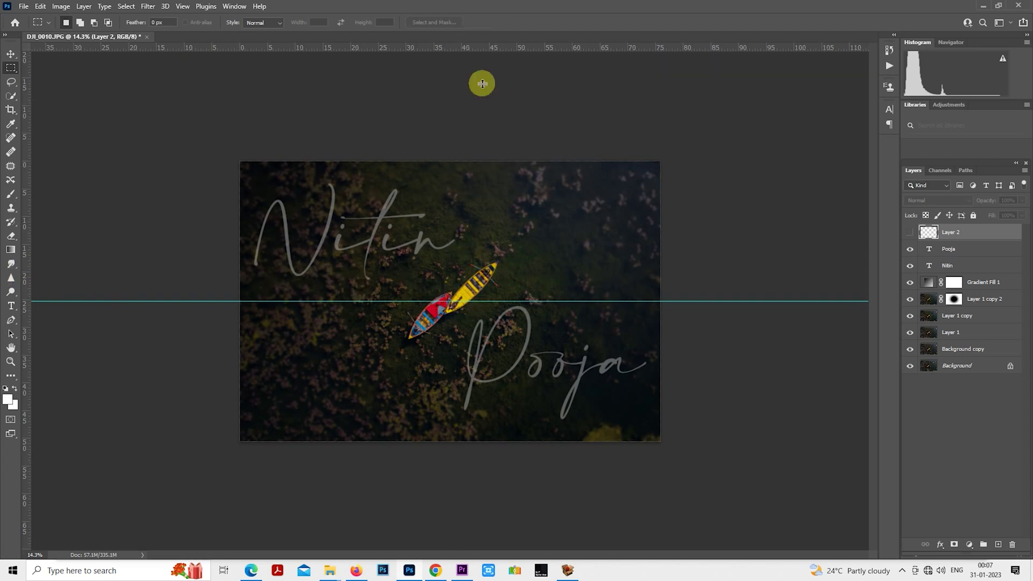
key(ctrl+plus)
key(ctrl+plus)
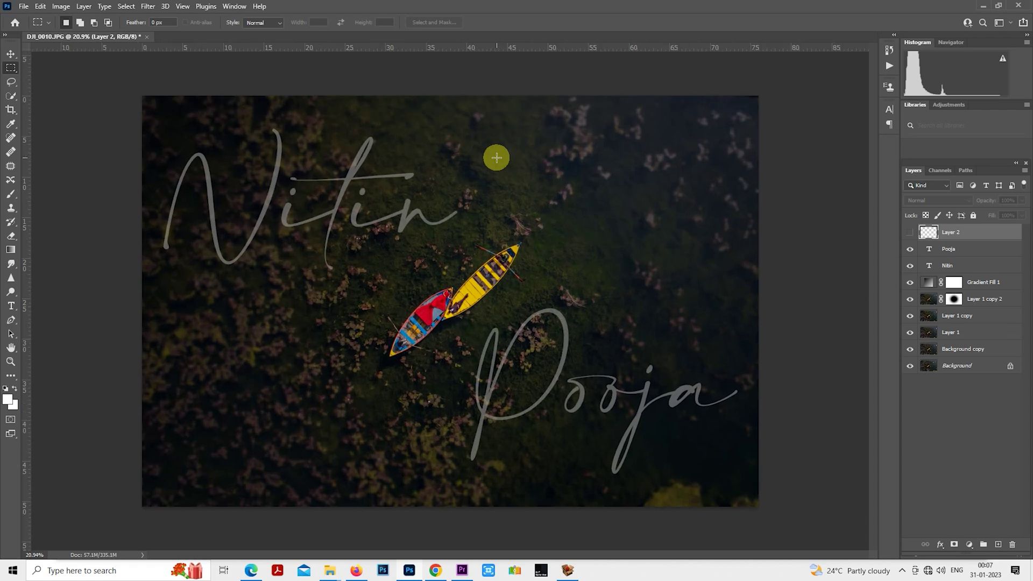
key(ctrl+plus)
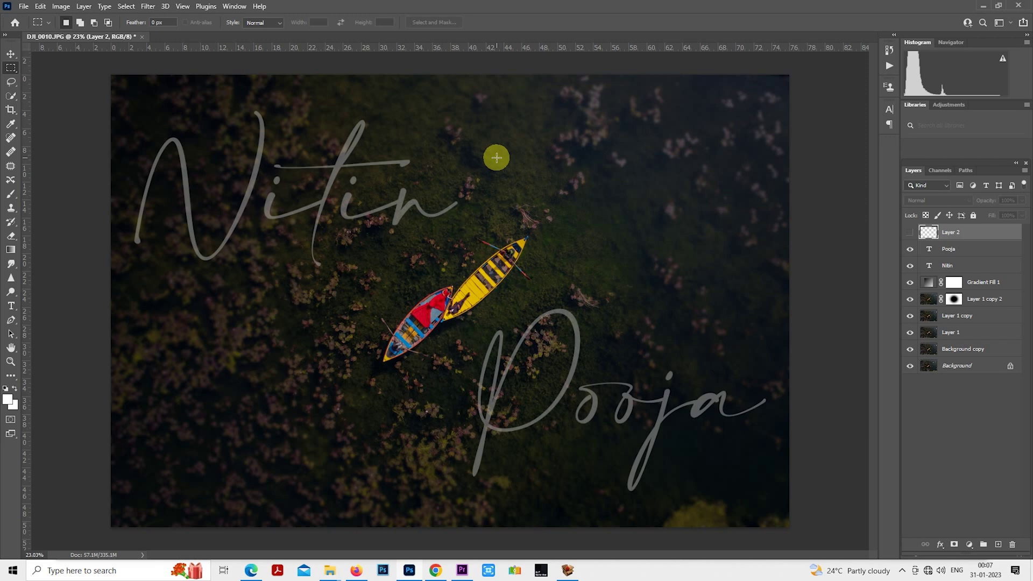
scroll(497, 157, down, 2)
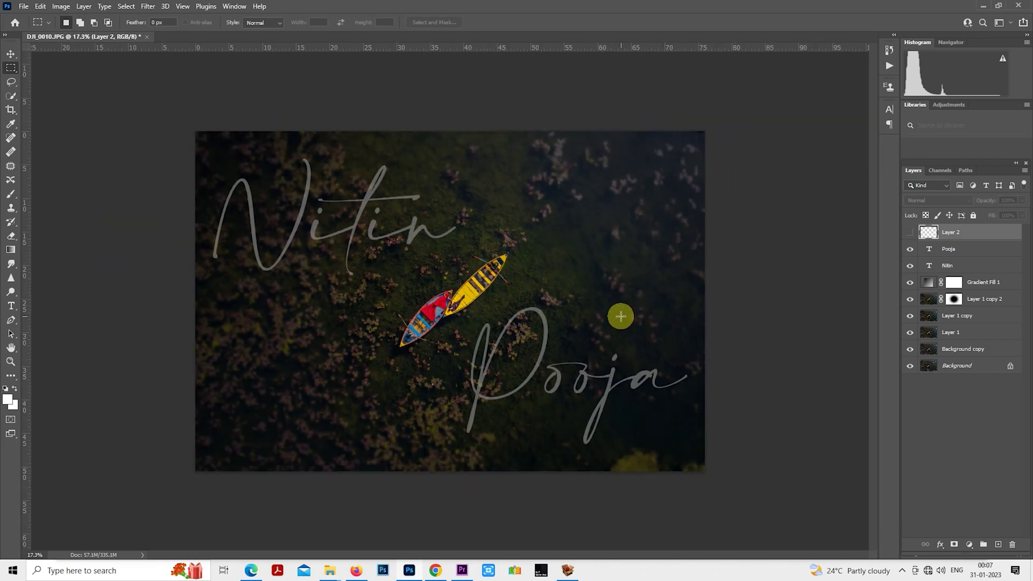
Step: Add a new empty layer at the top of the layer stack
scroll(621, 316, up, 1)
click(999, 544)
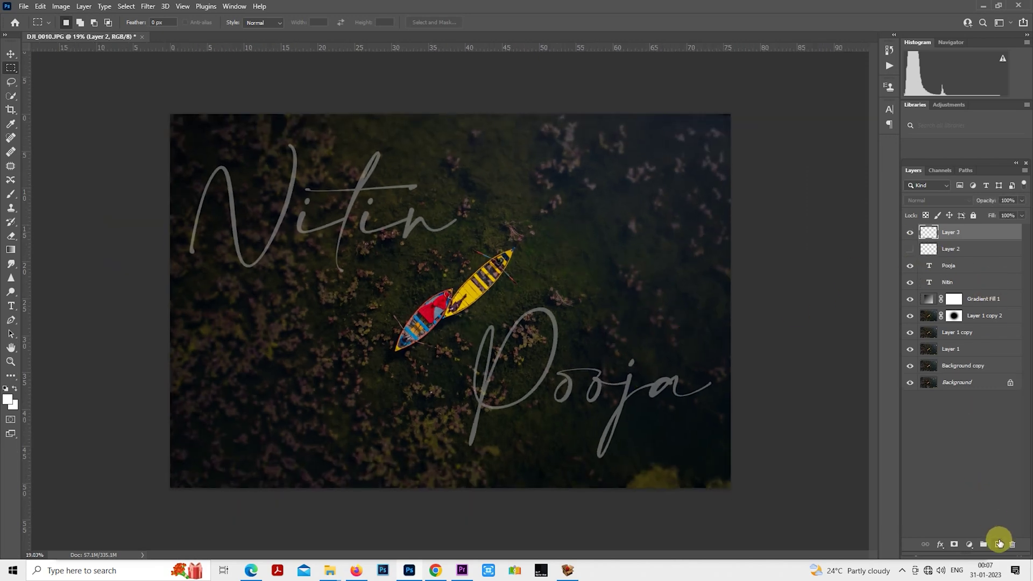
scroll(385, 431, down, 2)
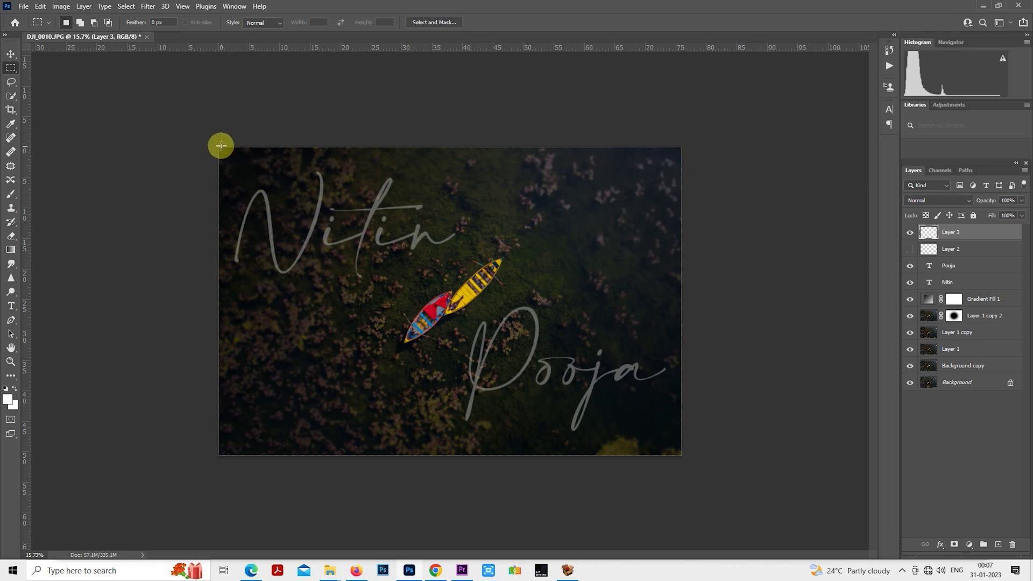
drag(245, 266, 661, 310)
click(661, 310)
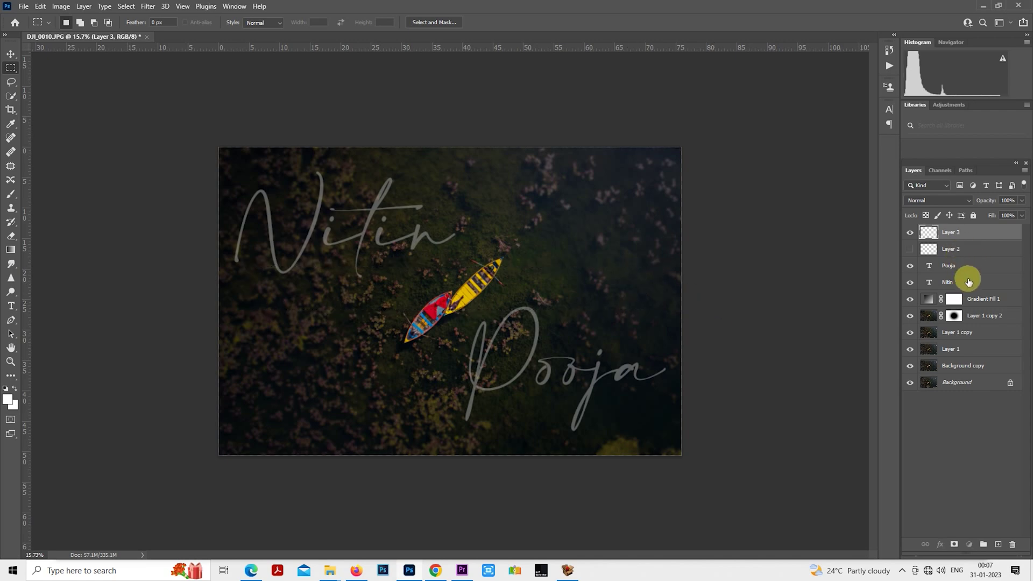
Step: Merge rasterized copies of the two name texts into one layer and hide the original text layers
shift+click(969, 282)
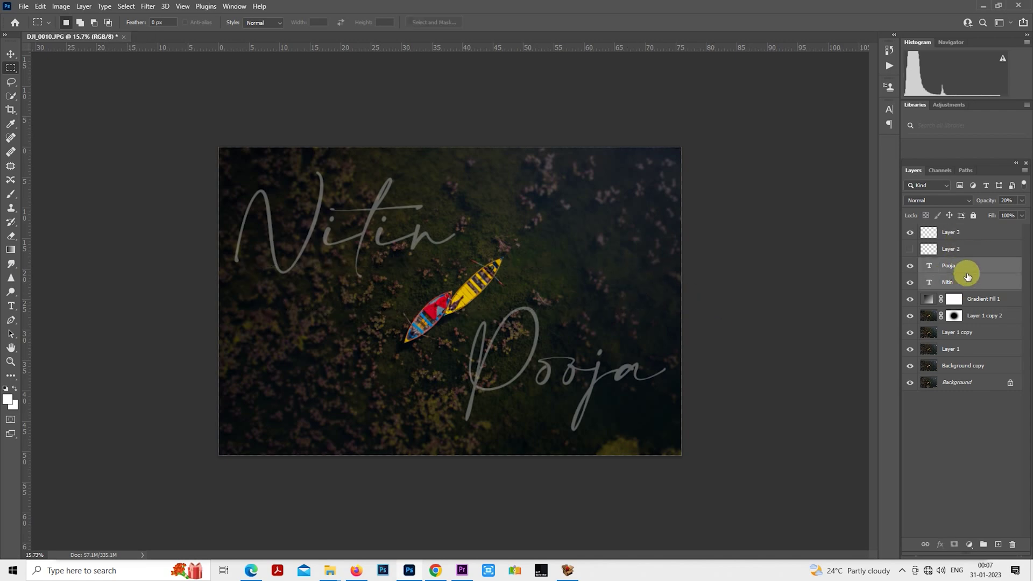
right_click(960, 267)
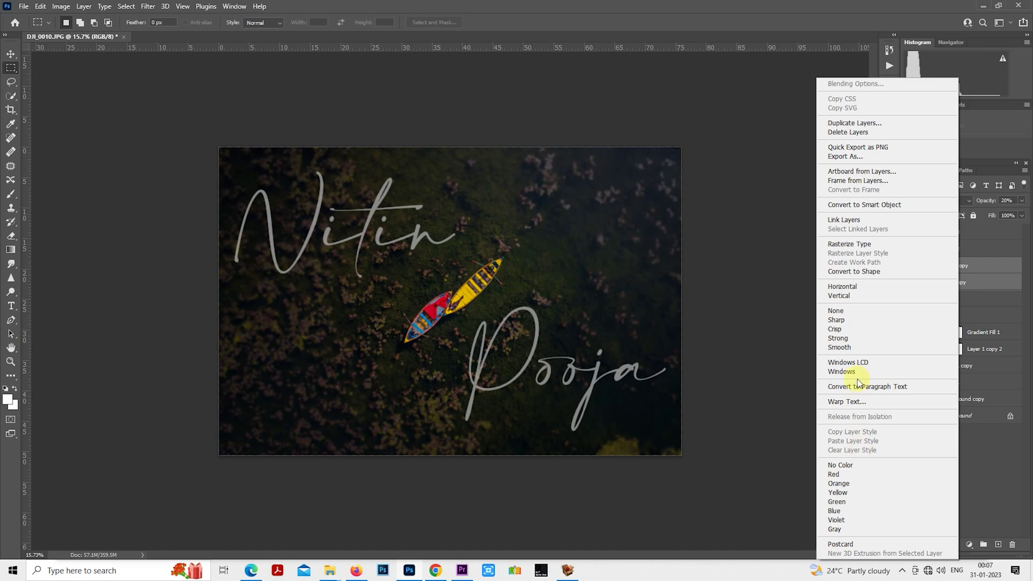
click(868, 245)
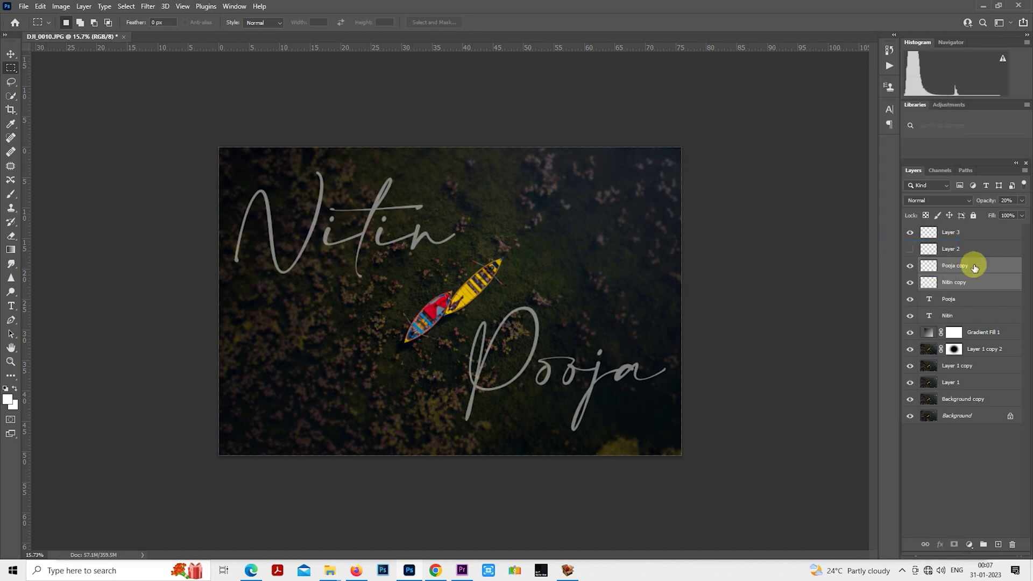
right_click(975, 267)
click(867, 423)
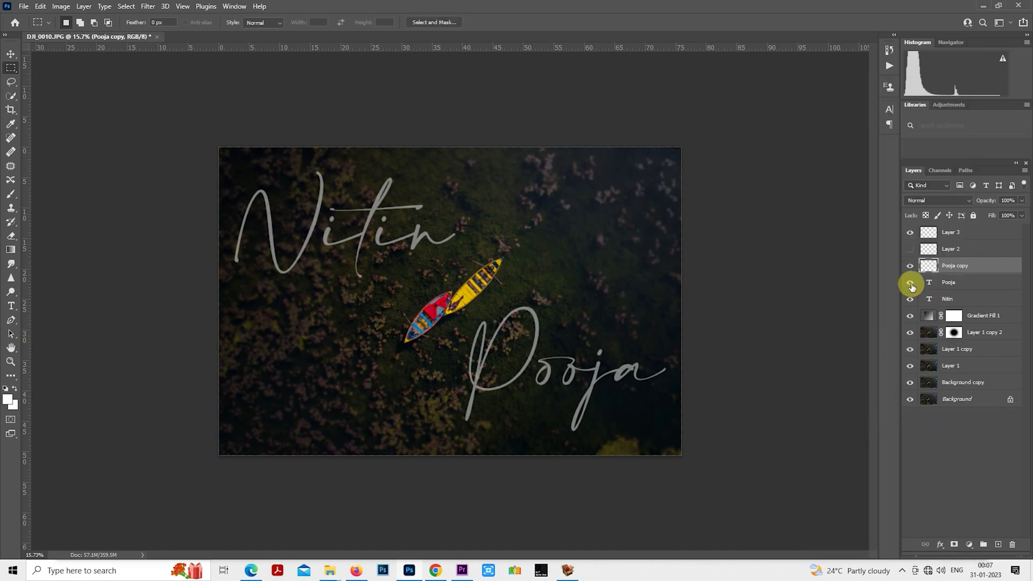
click(911, 284)
click(910, 299)
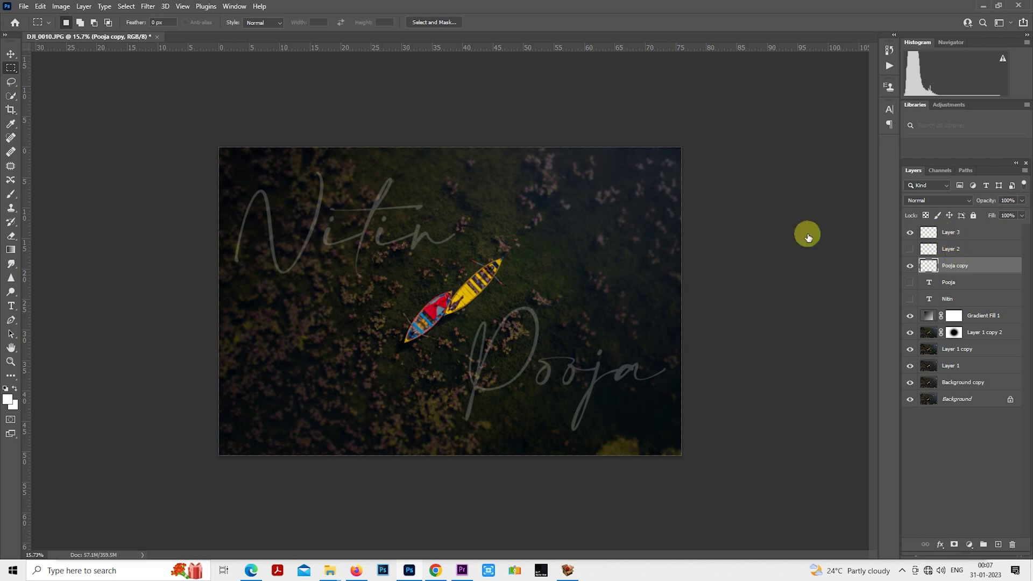
Step: On the empty top layer, fill a wide rectangular selection across the photo's middle with white and deselect
key(alt+bracketright)
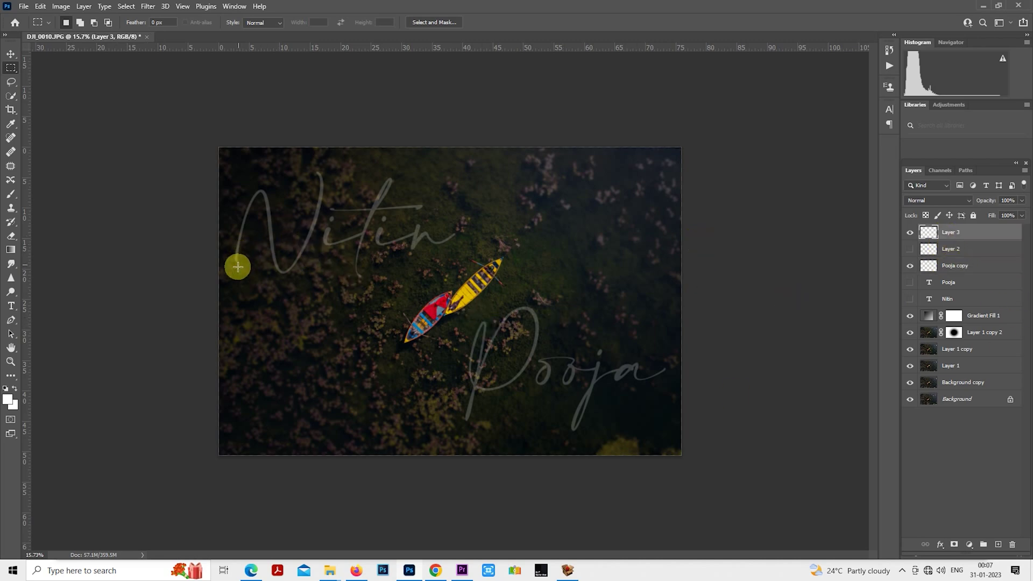
drag(237, 272, 660, 341)
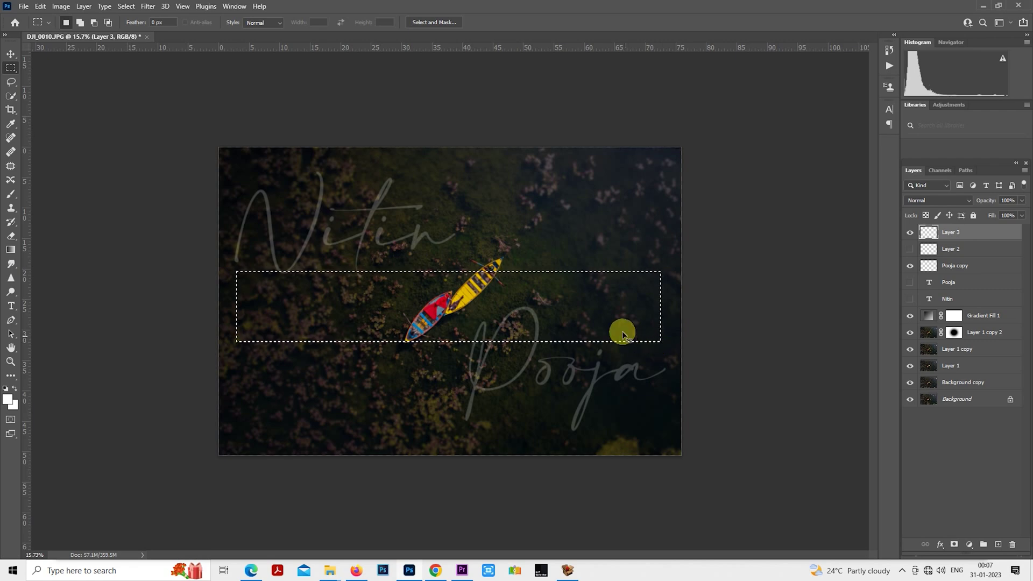
key(alt+BackSpace)
key(ctrl+d)
Step: Stretch the white rectangle to about 324% height and rotate it to about -32° over the photo's upper-left part
right_click(523, 249)
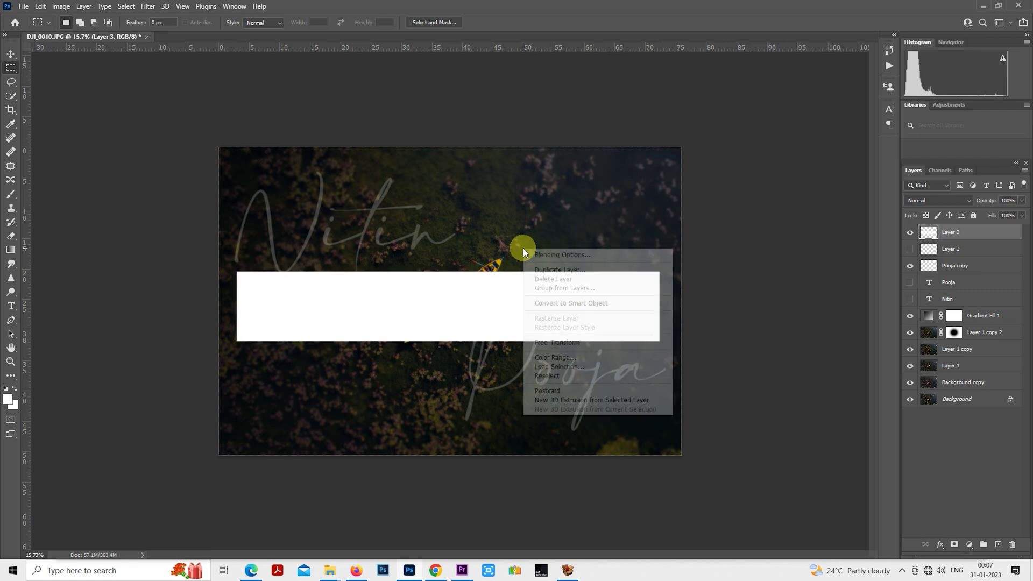
click(577, 342)
drag(434, 340, 406, 394)
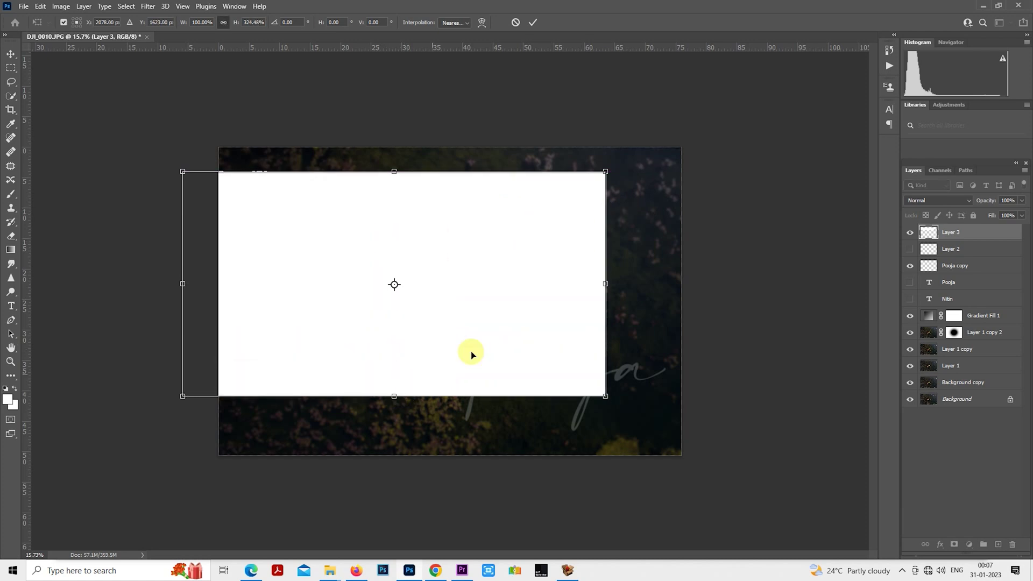
drag(673, 210, 633, 126)
drag(527, 327, 517, 237)
drag(603, 201, 630, 80)
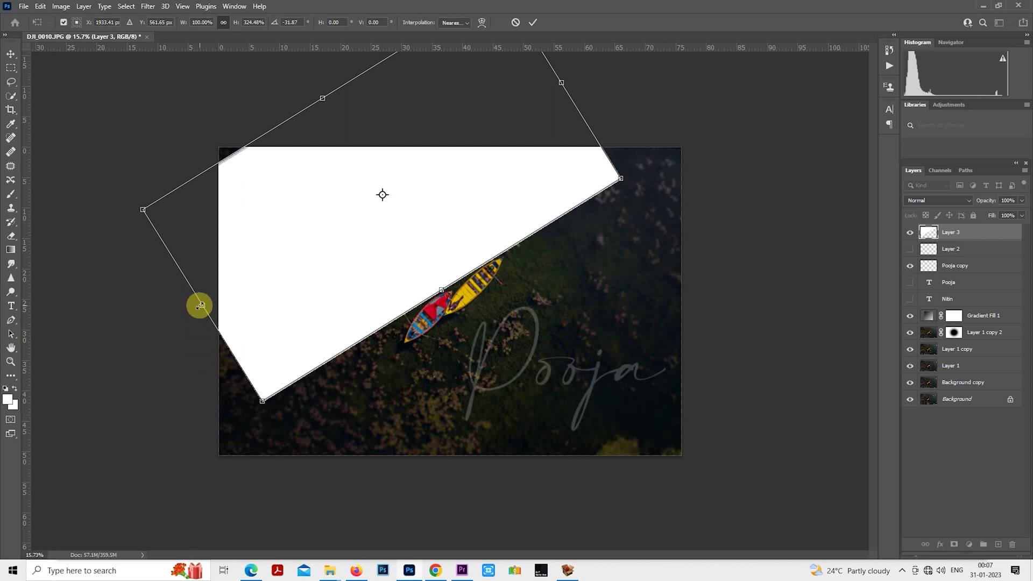
Step: Enlarge the white shape to about 143% width and 545% height, rotated about -40°, covering the photo's upper-left corner down to the boats
drag(201, 303, 102, 376)
drag(557, 226, 455, 163)
drag(748, 114, 685, 65)
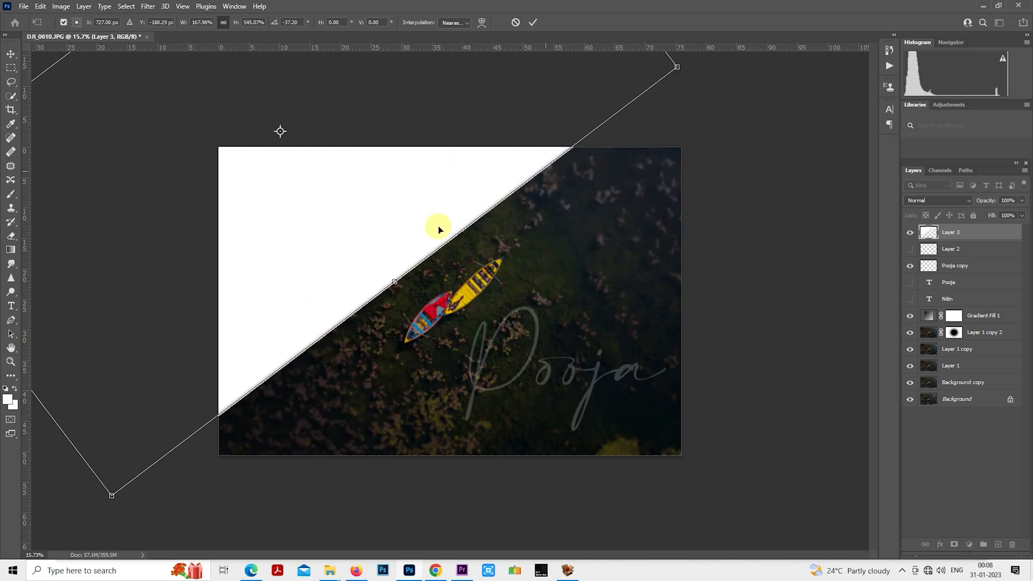
drag(715, 152, 723, 103)
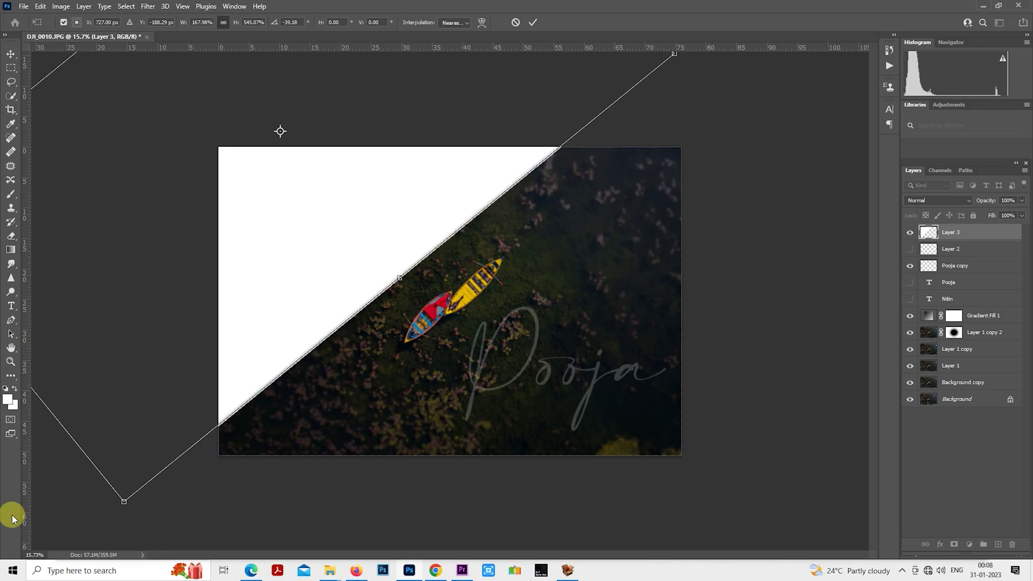
drag(154, 415, 194, 325)
drag(422, 203, 306, 241)
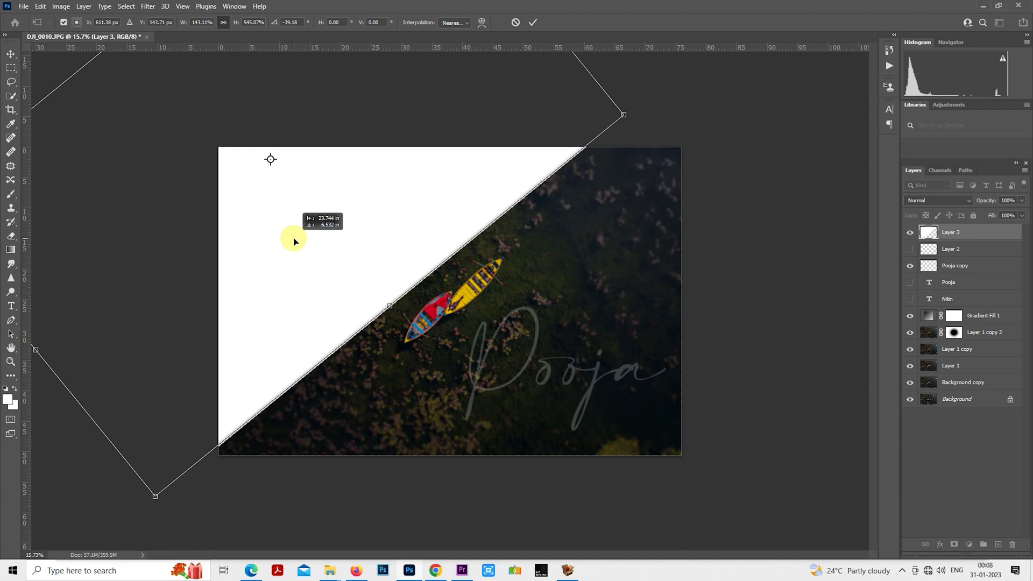
drag(686, 90, 671, 90)
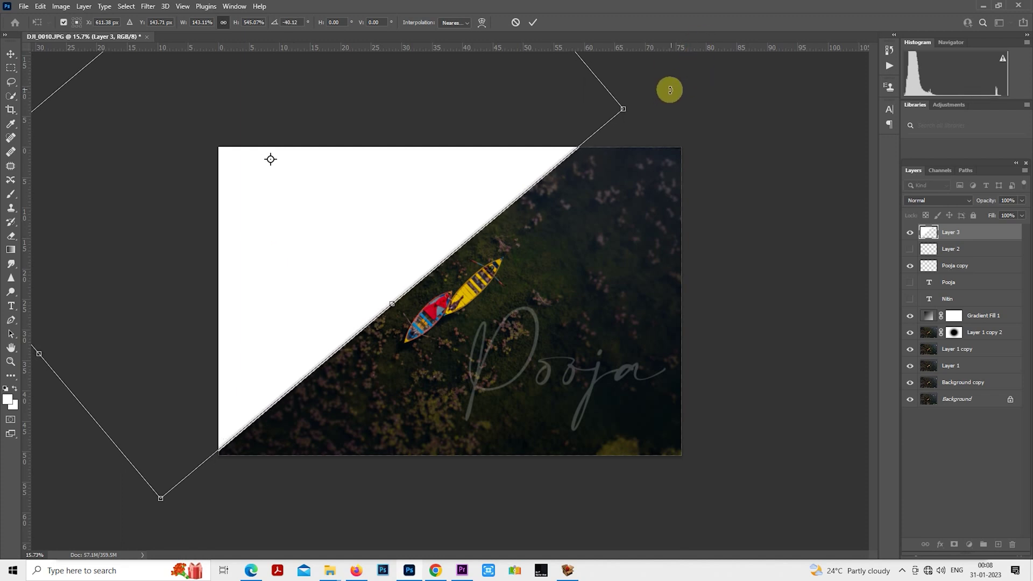
double_click(463, 180)
Step: Duplicate the white shape and place the copy over the photo's lower-right half, leaving a diagonal photo band through the boats
key(ctrl+j)
click(314, 199)
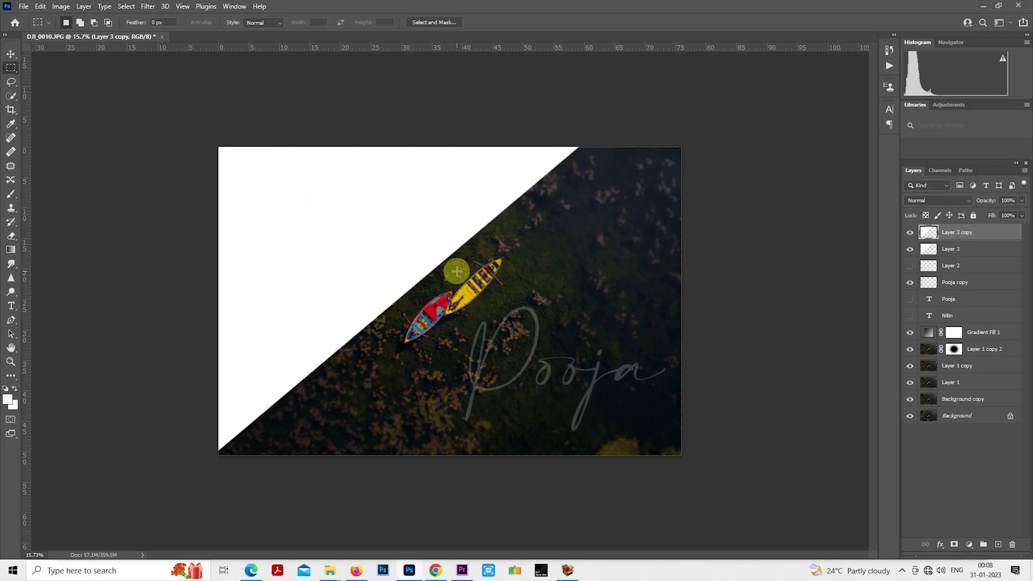
drag(415, 238, 814, 487)
right_click(528, 214)
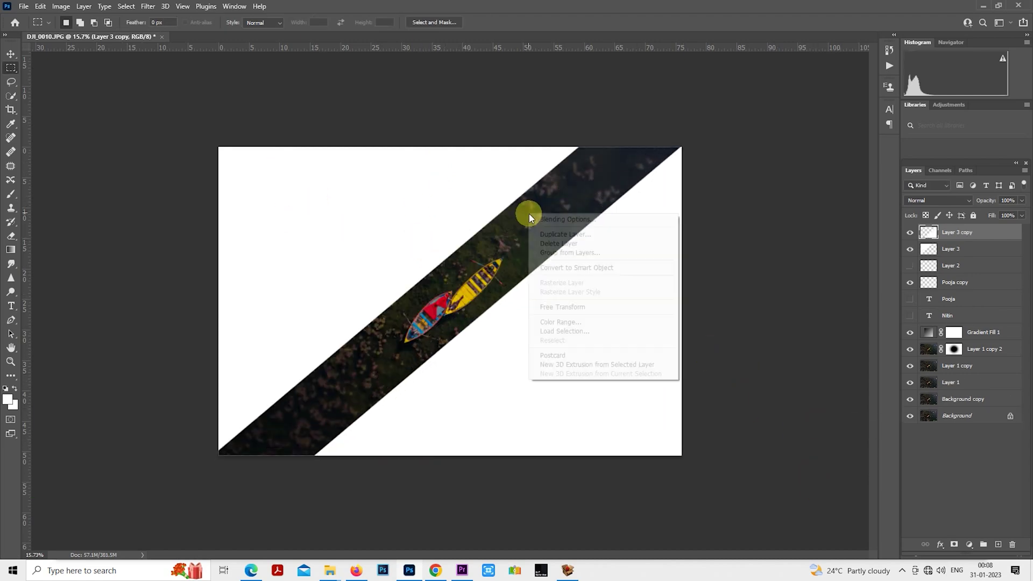
click(591, 308)
drag(629, 286, 623, 301)
key(Return)
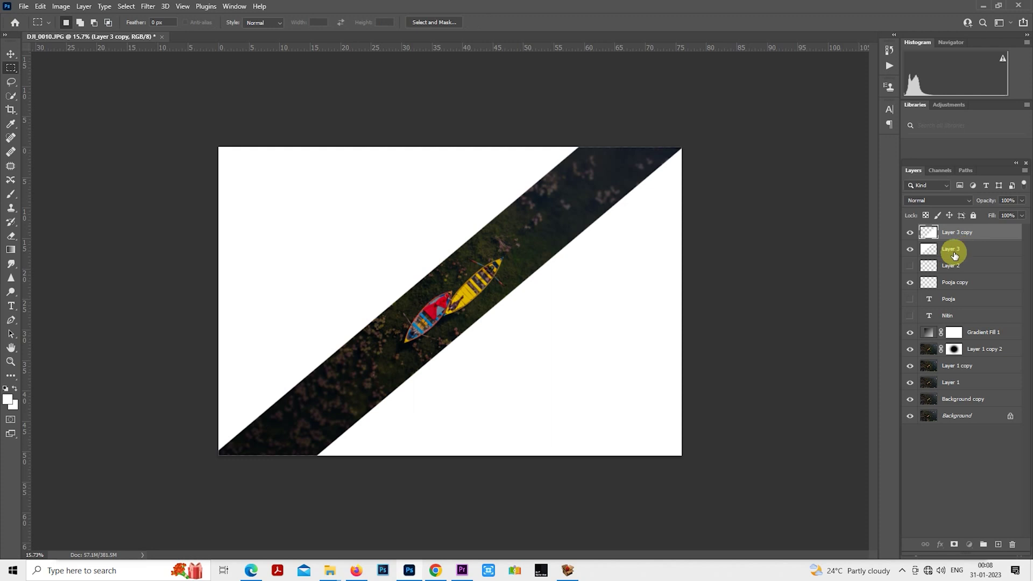
Step: Move the upper-left white shape slightly toward the boats, to about X 637 px and Y 170 px
click(954, 250)
right_click(366, 227)
click(451, 322)
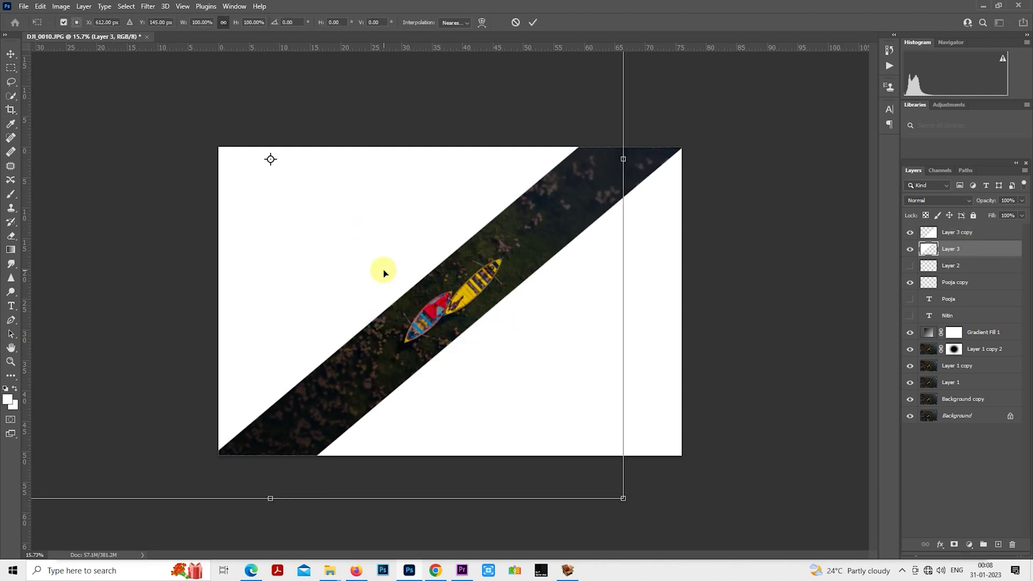
drag(384, 273, 386, 275)
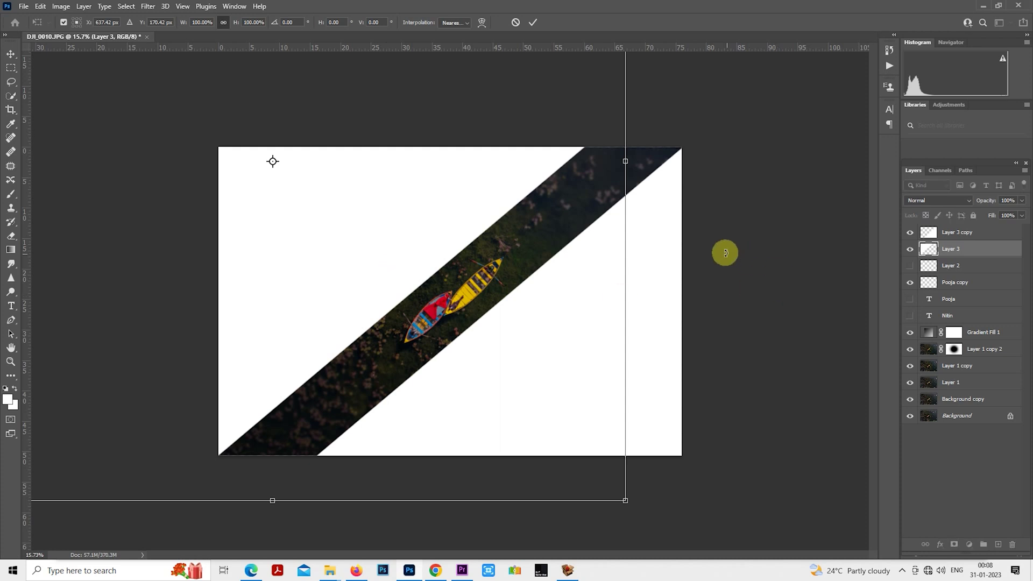
Step: Rotate both white shapes together to about -3° and shift them to about X 2734 px, Y 1821 px, centring the diagonal band on the boats
shift+click(958, 232)
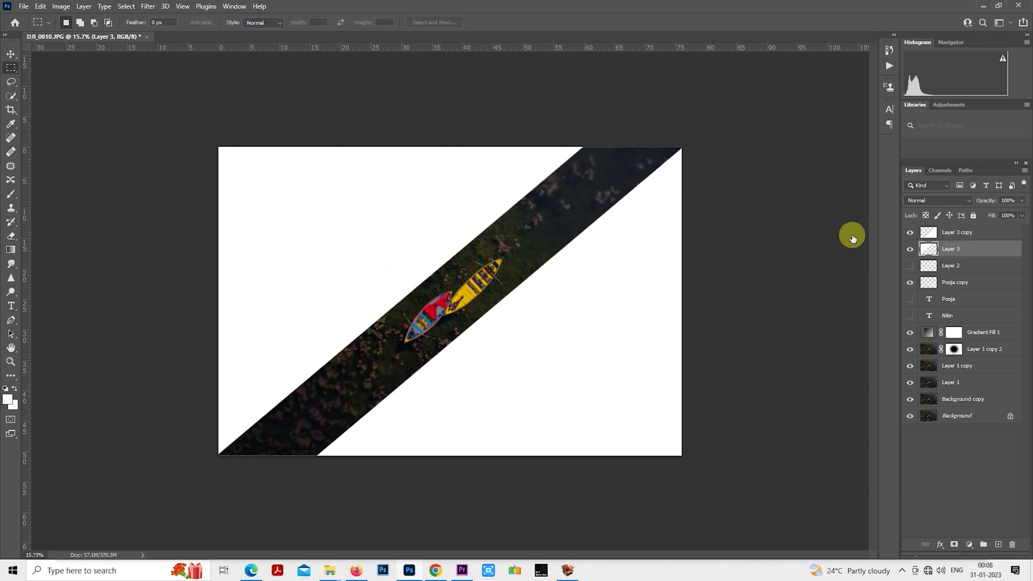
right_click(545, 233)
click(586, 327)
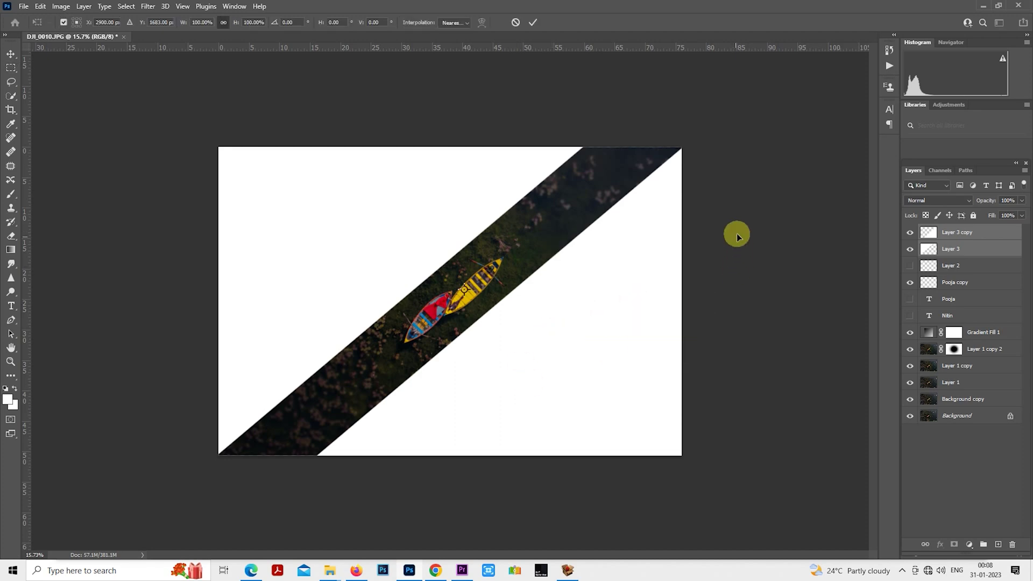
scroll(660, 273, down, 2)
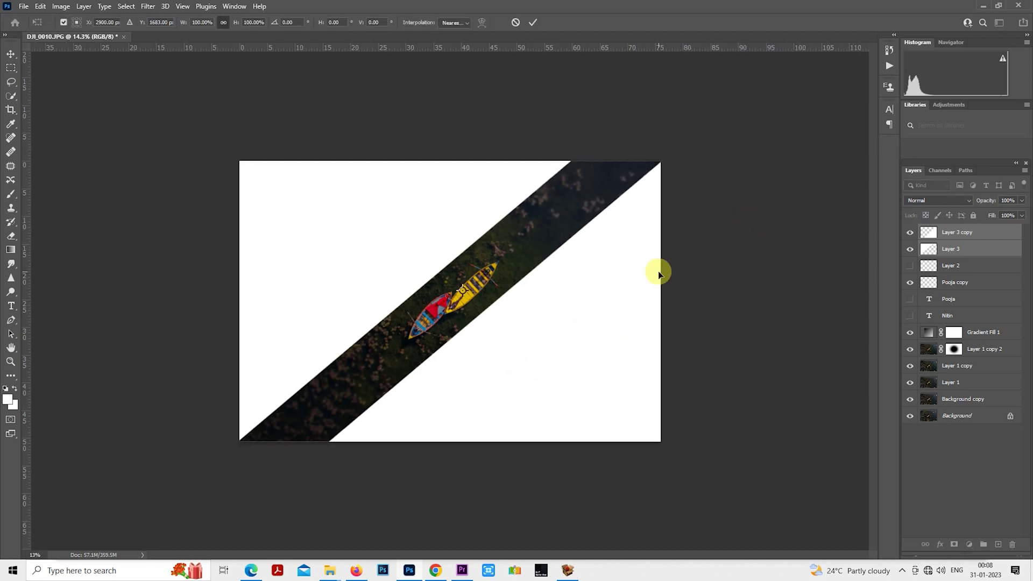
scroll(661, 269, down, 2)
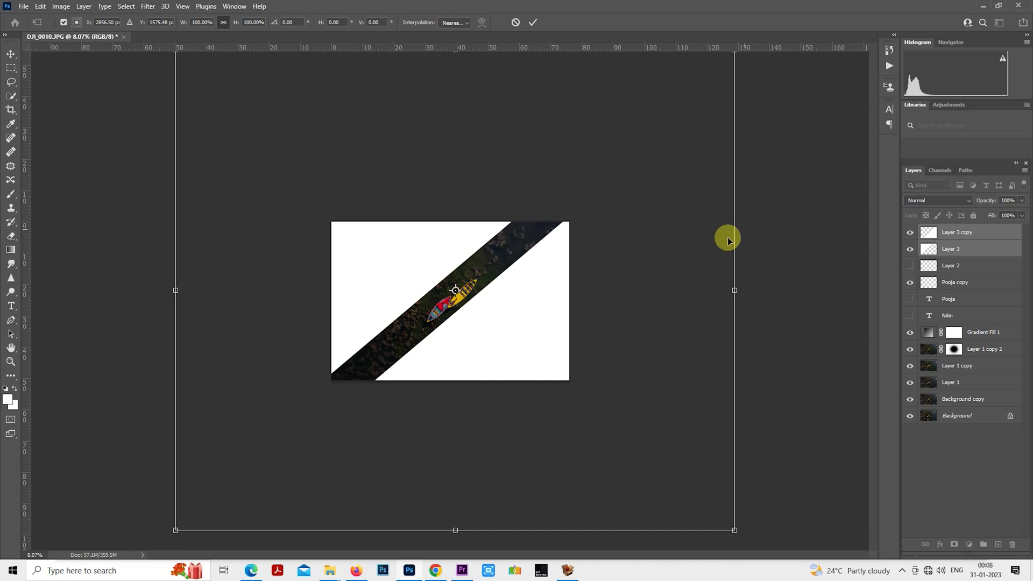
scroll(775, 267, up, 1)
drag(823, 215, 832, 206)
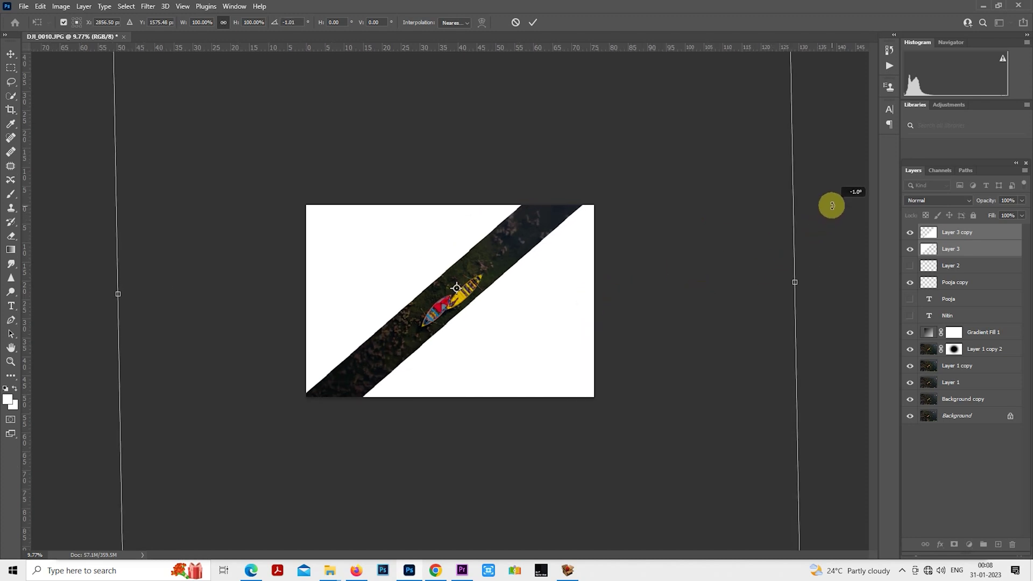
drag(497, 321, 501, 325)
drag(821, 201, 819, 185)
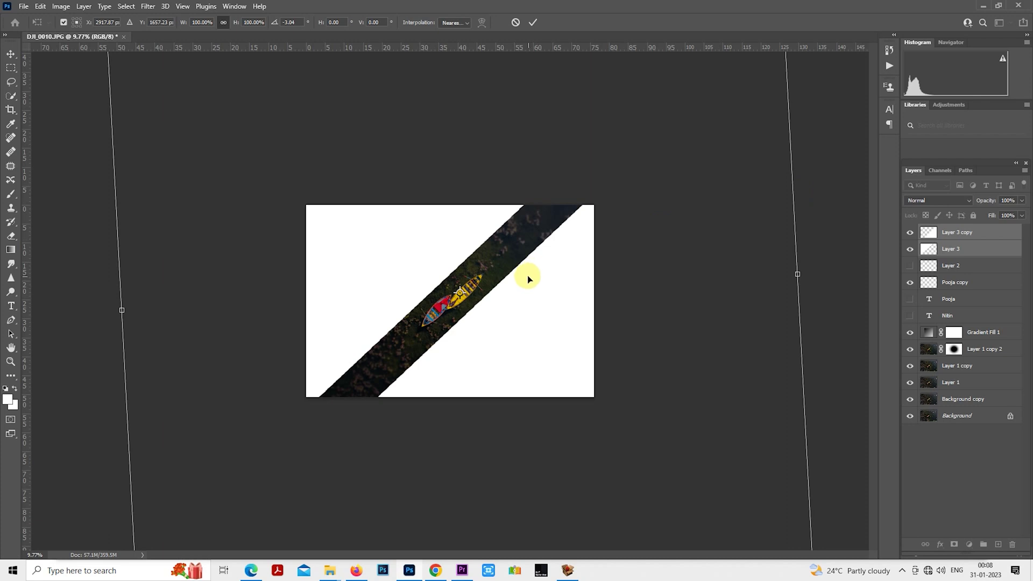
drag(528, 279, 520, 289)
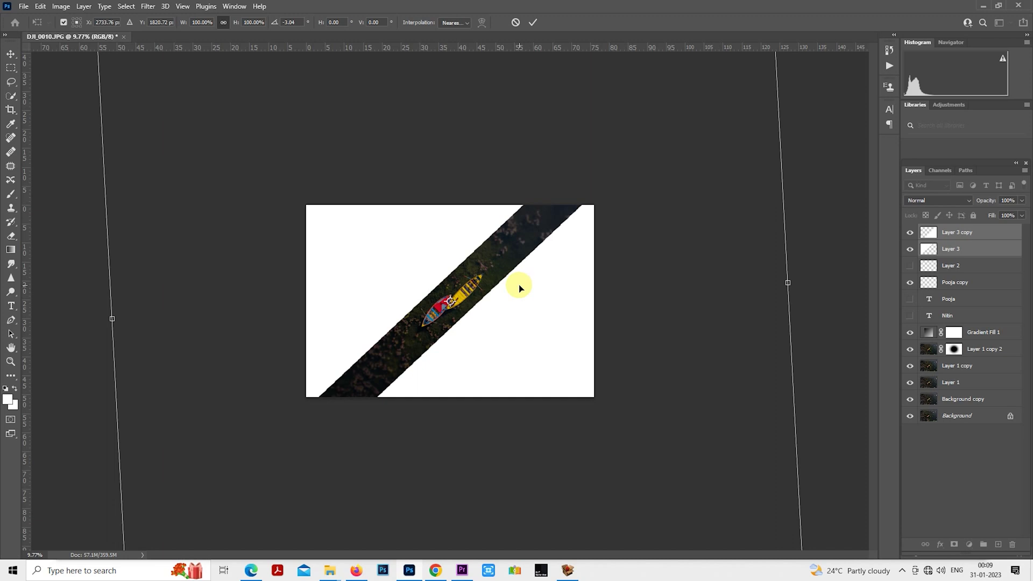
key(Return)
Step: Try a reduced opacity of 50% and 30% on both white shapes
key(ctrl+plus)
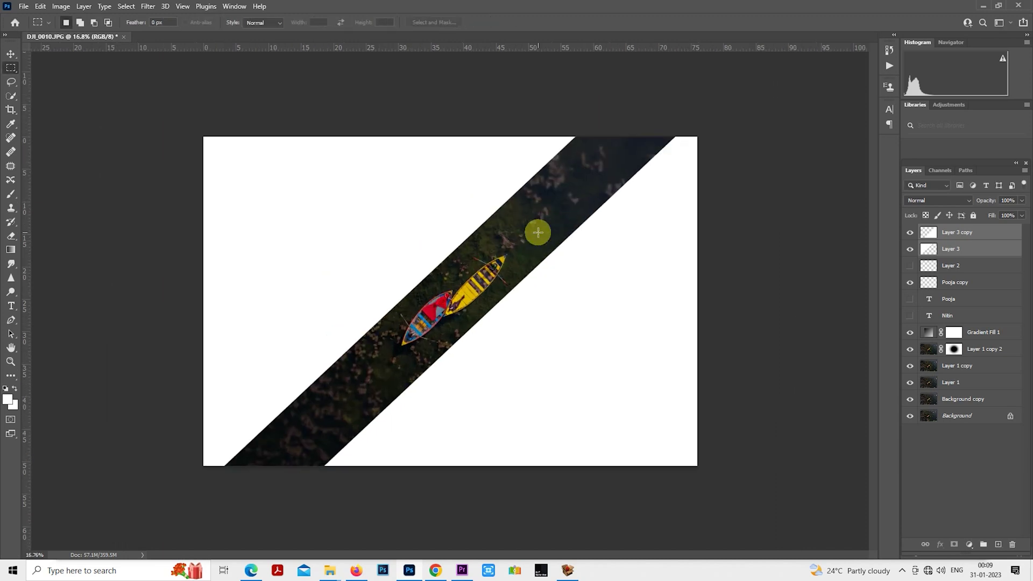
key(5)
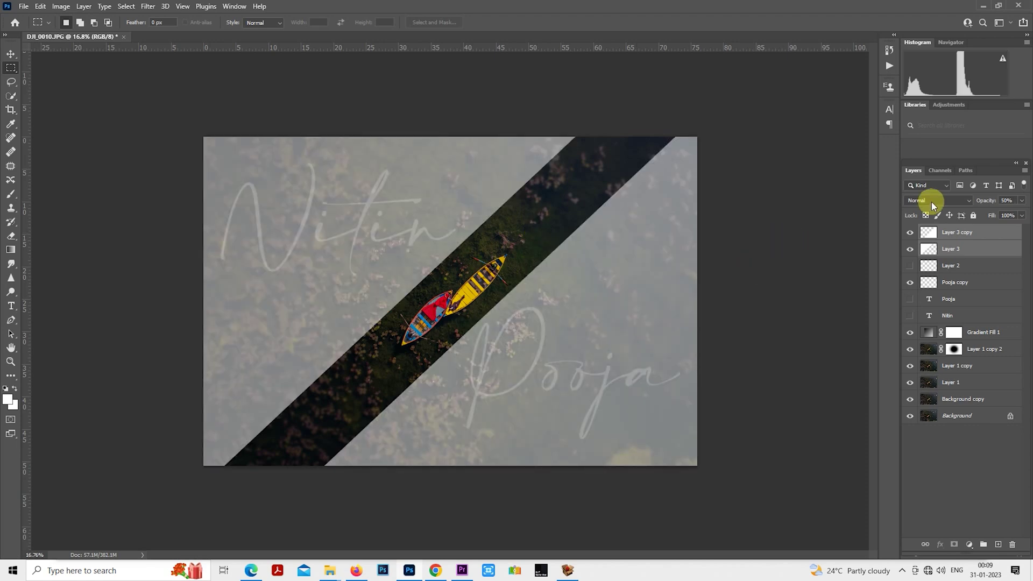
drag(985, 203, 977, 205)
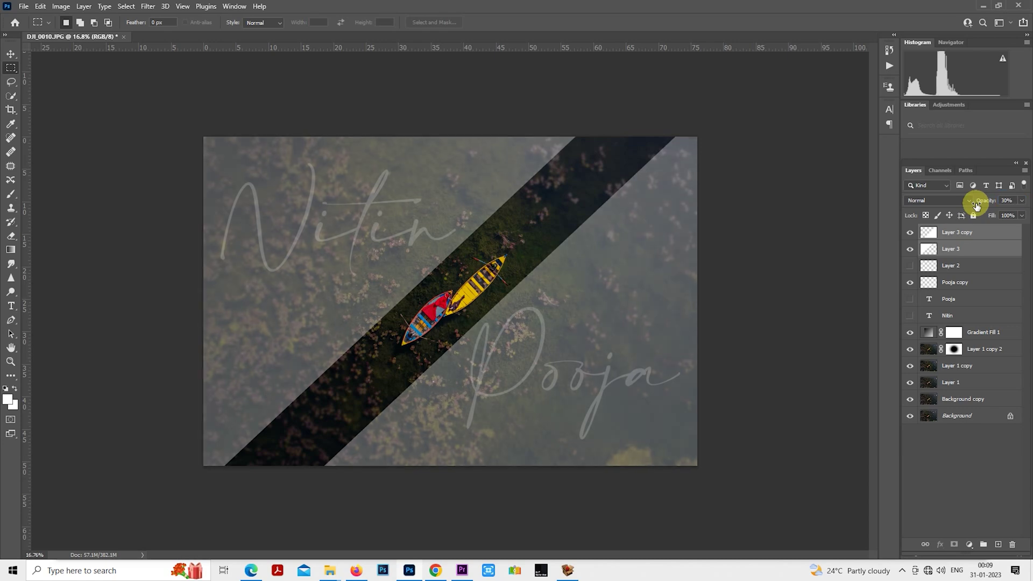
Step: Try merging the two semi-transparent white shapes and inverting the merged layer's colour, and undo both changes
right_click(970, 235)
click(856, 423)
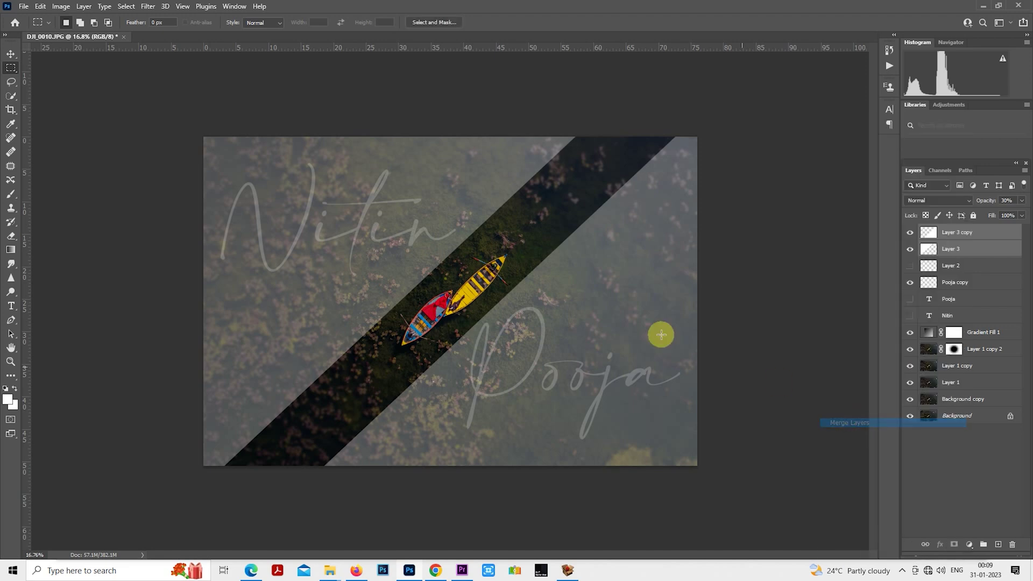
key(ctrl+i)
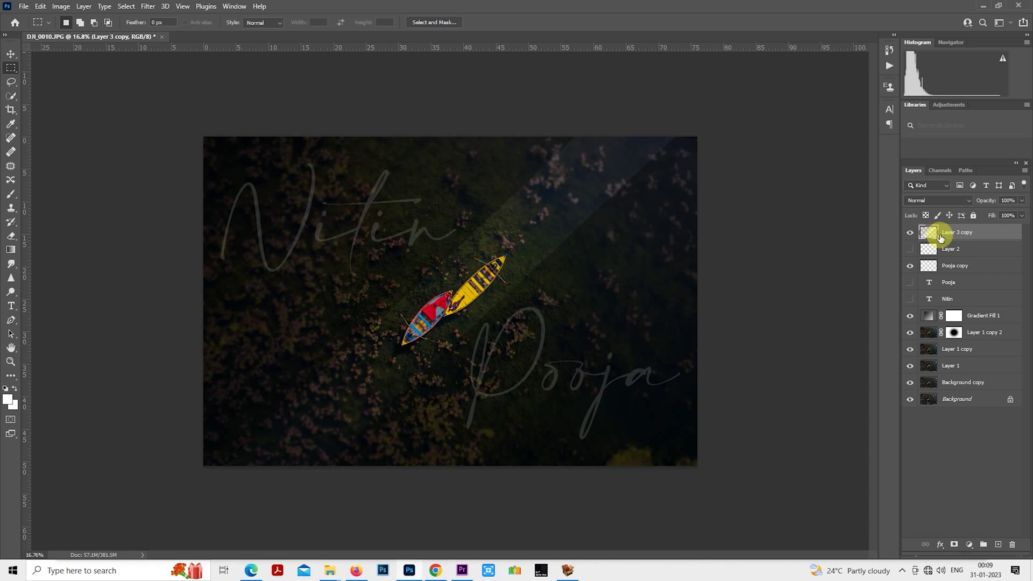
key(ctrl+i)
key(ctrl+z)
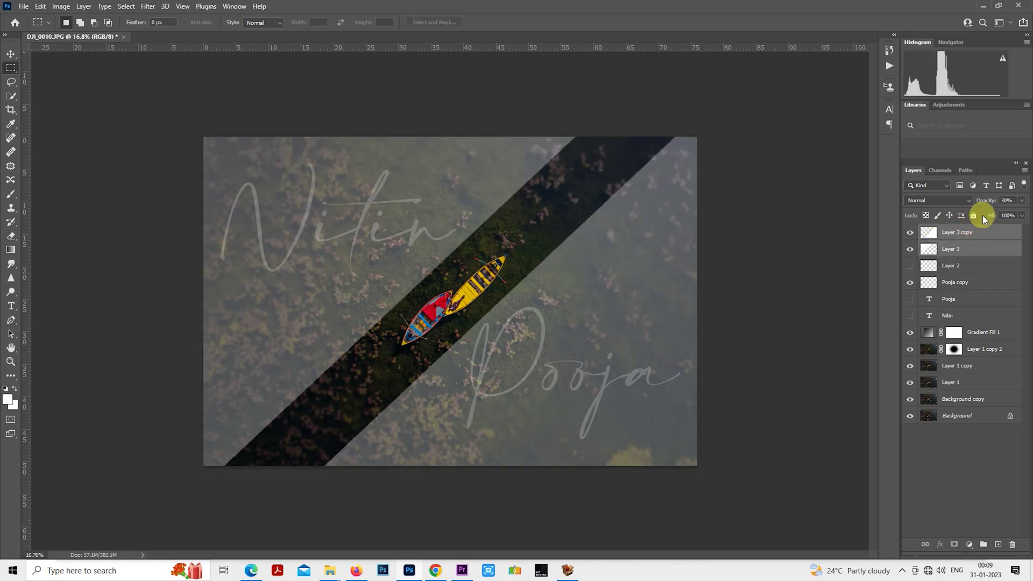
Step: Restore both white shapes to 100% opacity and merge them into one layer
drag(979, 207, 1012, 202)
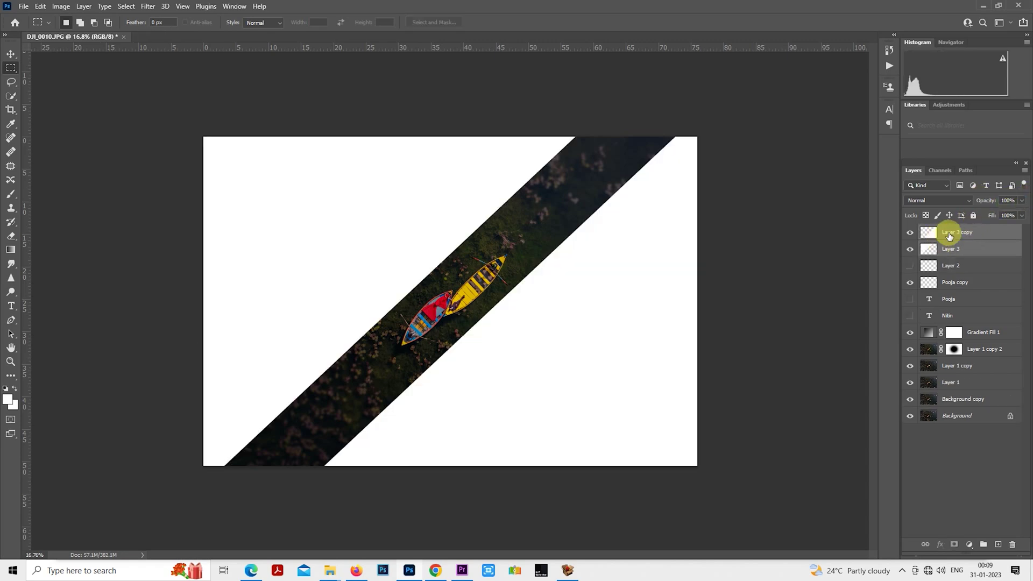
right_click(949, 233)
click(847, 424)
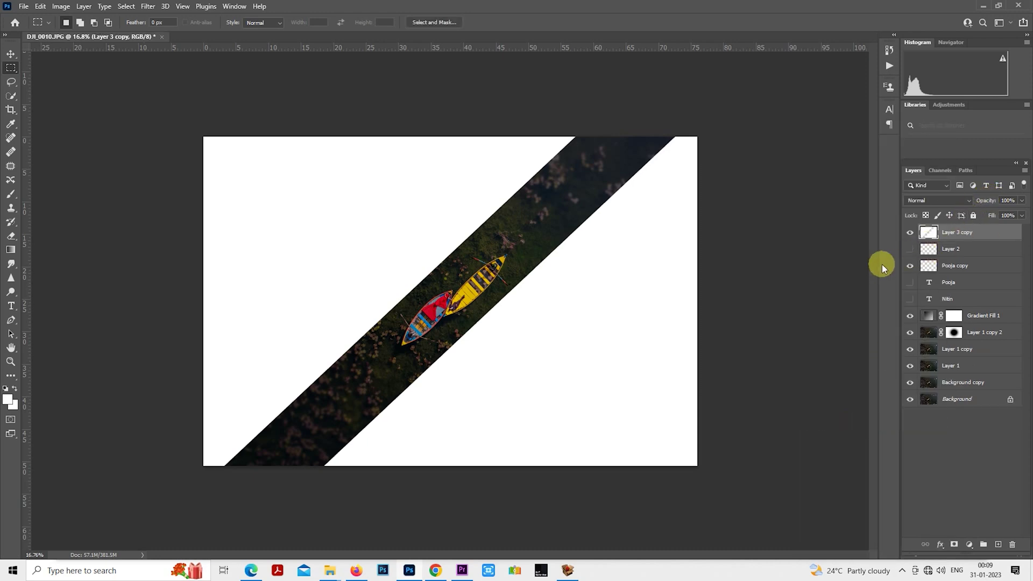
Step: Try to load the faint merged lettering's outline as a selection
click(931, 269)
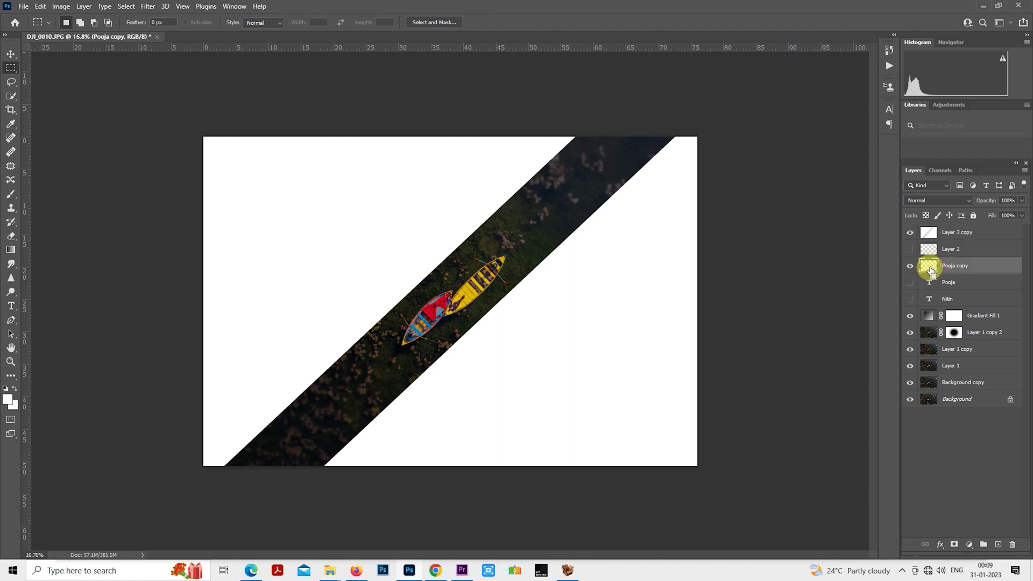
ctrl+click(930, 267)
click(506, 212)
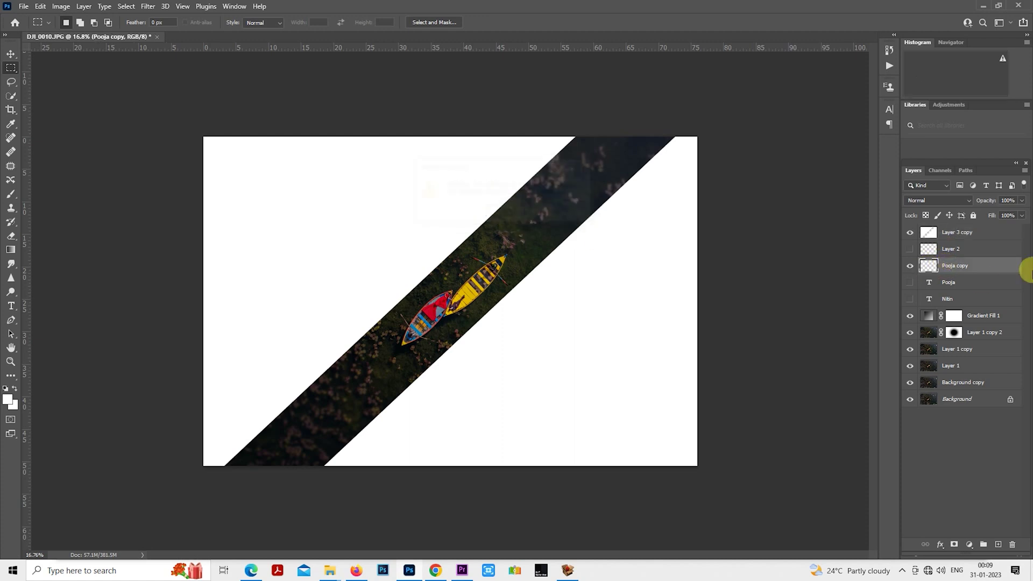
Step: Merge a copy of the faint lettering with its original layer and try to load the result as a selection
click(909, 266)
ctrl+click(935, 271)
key(ctrl+j)
ctrl+click(956, 282)
right_click(956, 283)
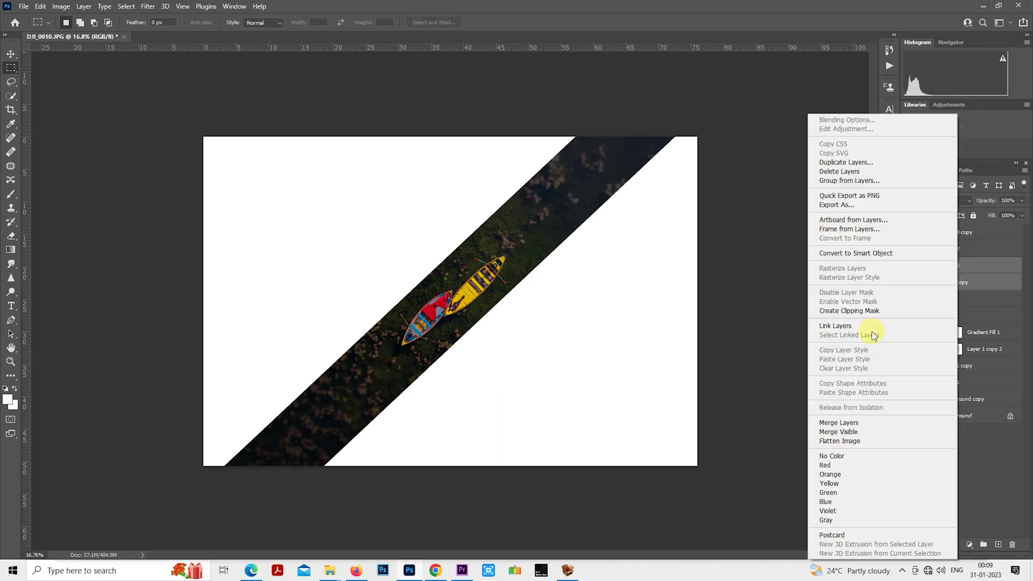
click(855, 424)
ctrl+click(929, 265)
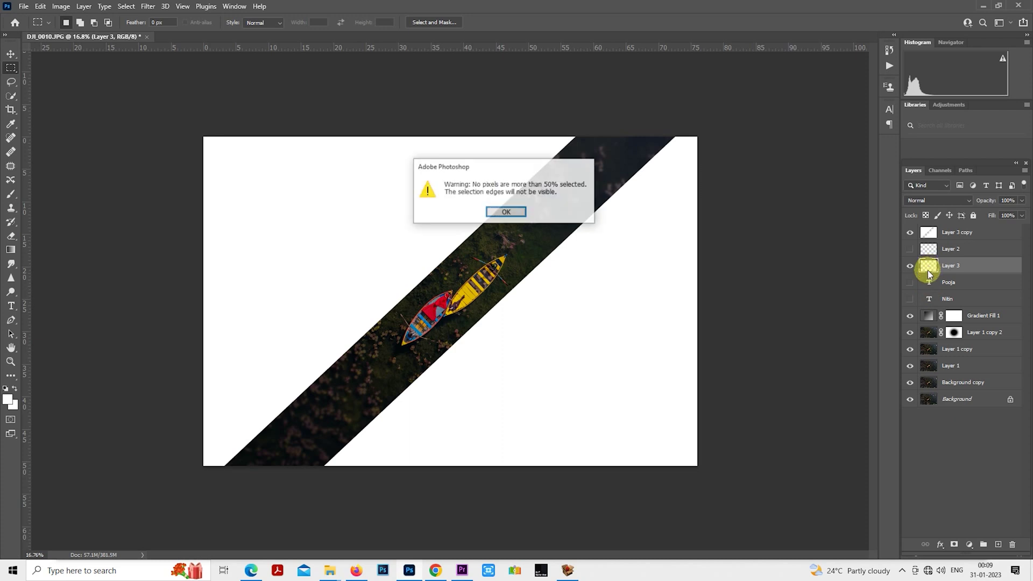
click(504, 210)
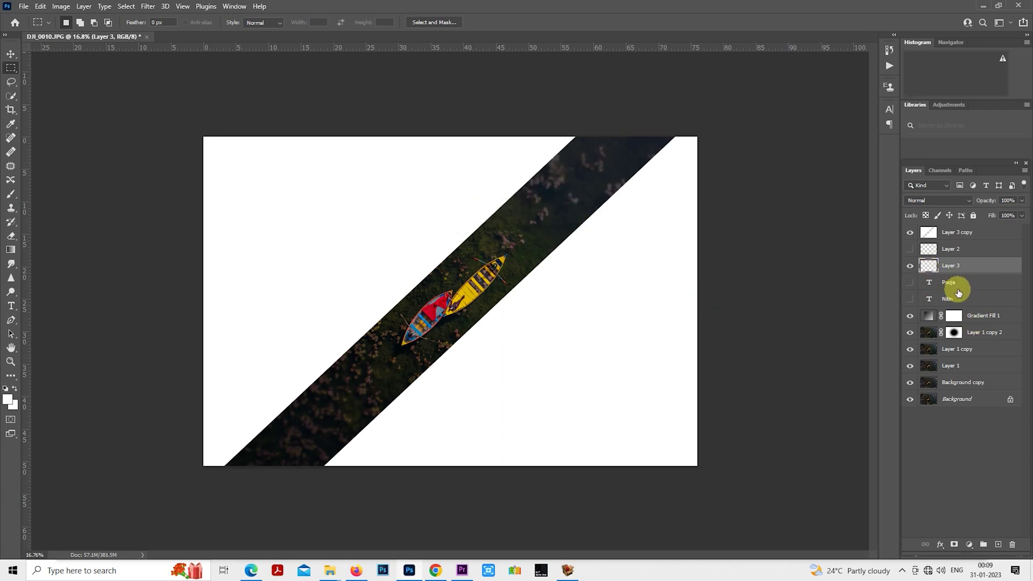
Step: Hide the faint merged lettering, show the two editable name text layers and set both to 100% opacity
click(910, 266)
click(925, 280)
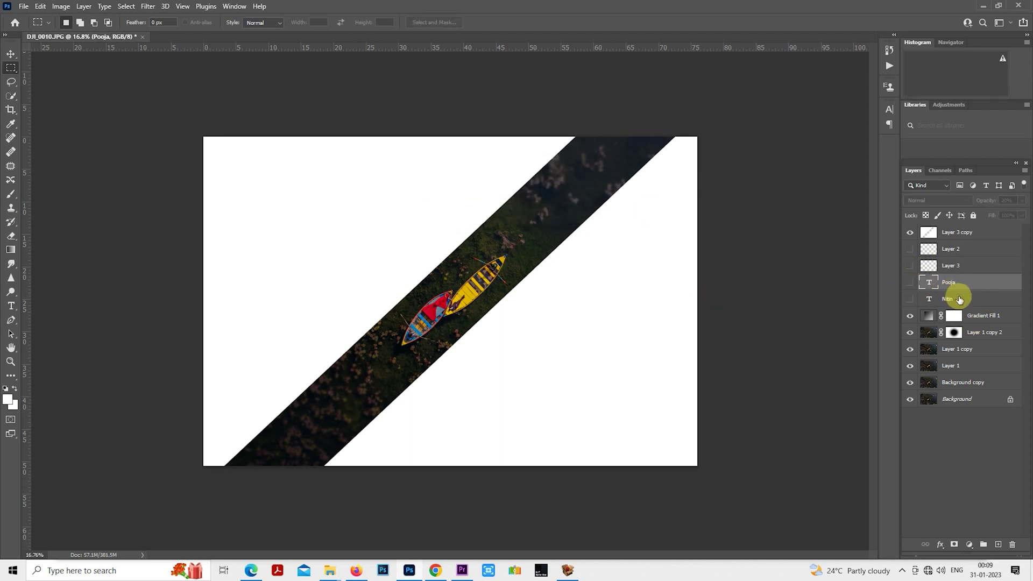
ctrl+click(959, 298)
drag(910, 282, 910, 299)
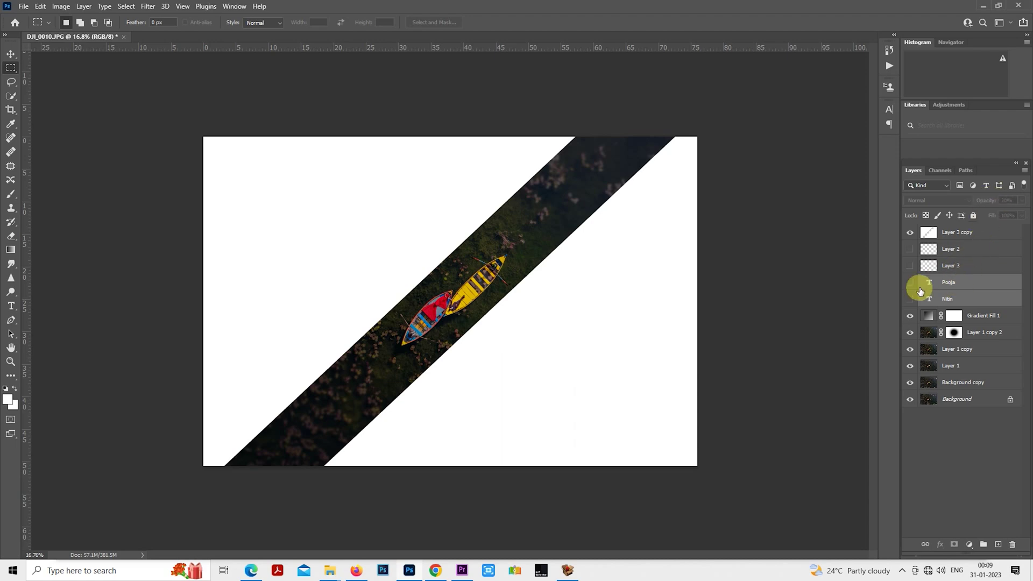
click(915, 283)
drag(986, 203, 1005, 194)
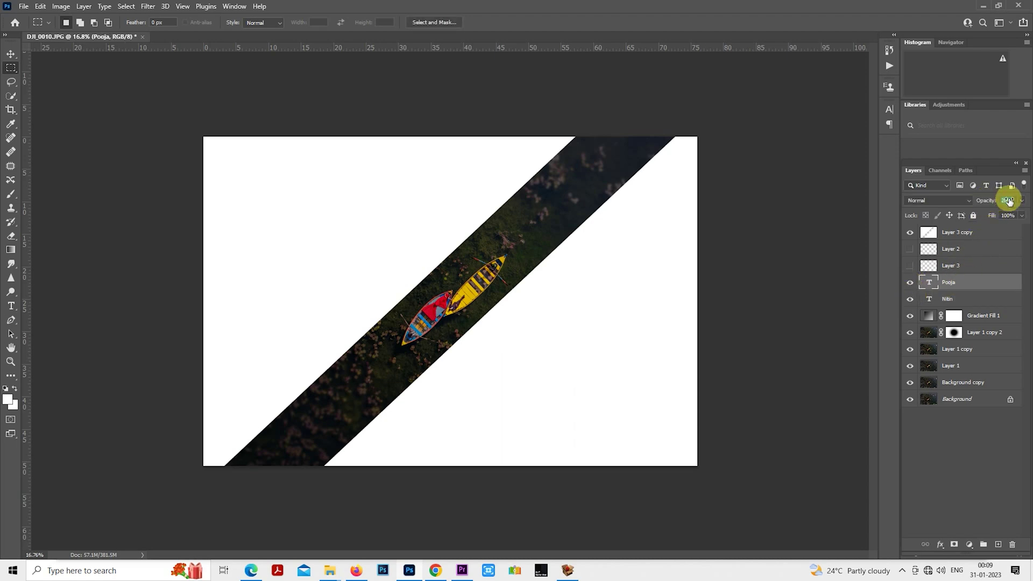
click(963, 298)
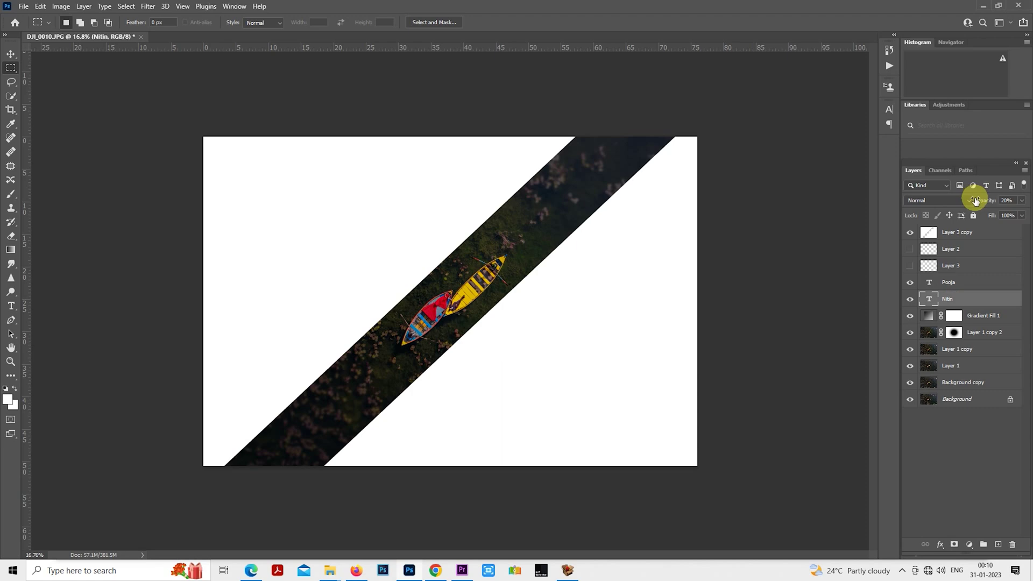
Step: Duplicate both name text layers with the originals hidden, and merge the rasterized copies into one layer
ctrl+click(965, 288)
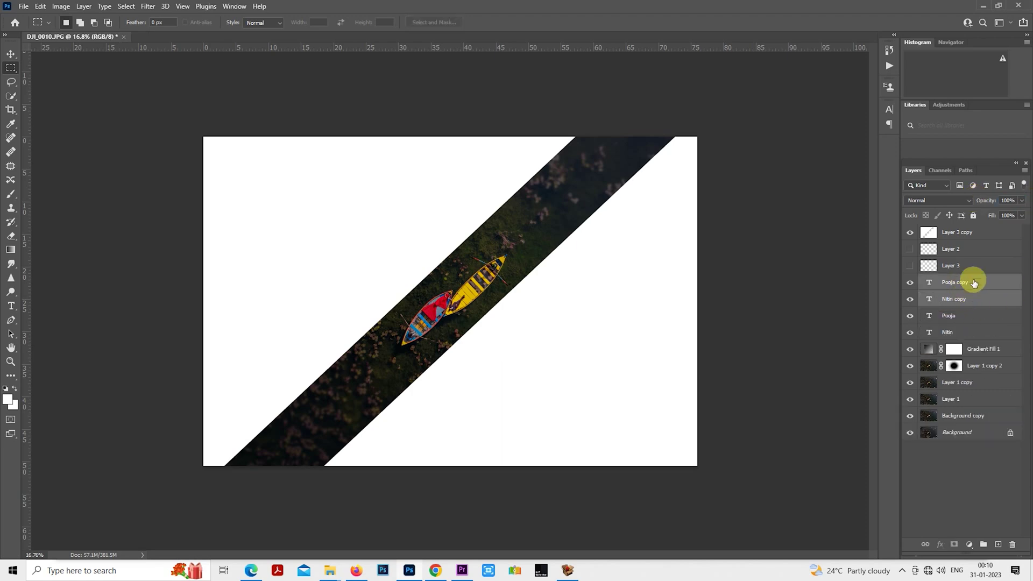
right_click(969, 284)
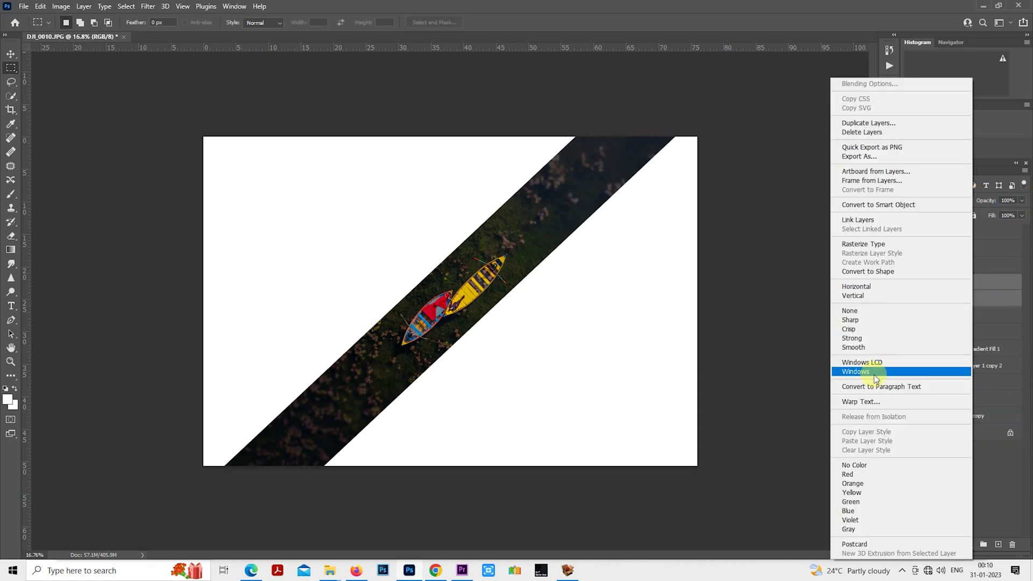
click(863, 246)
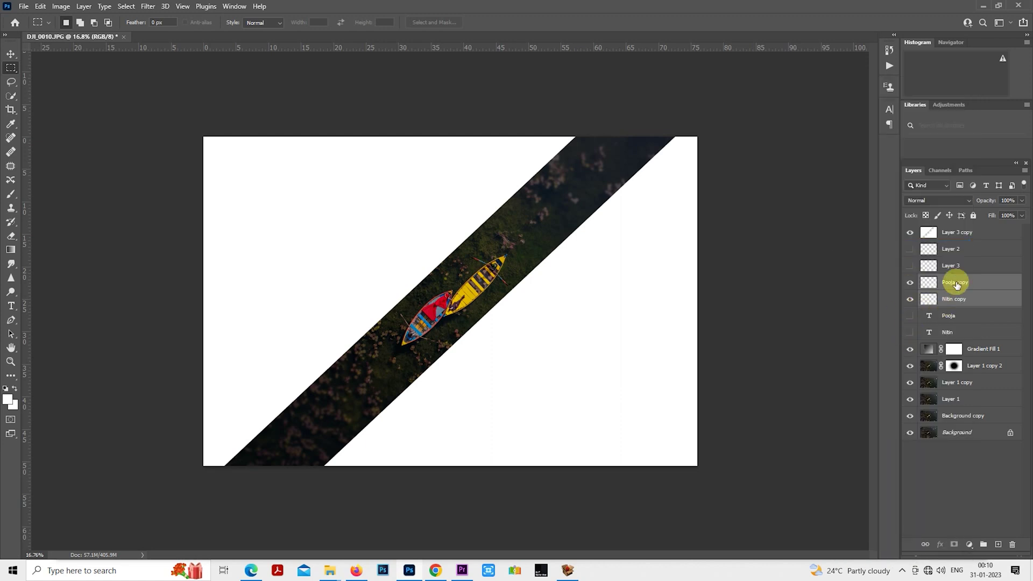
right_click(957, 286)
click(852, 423)
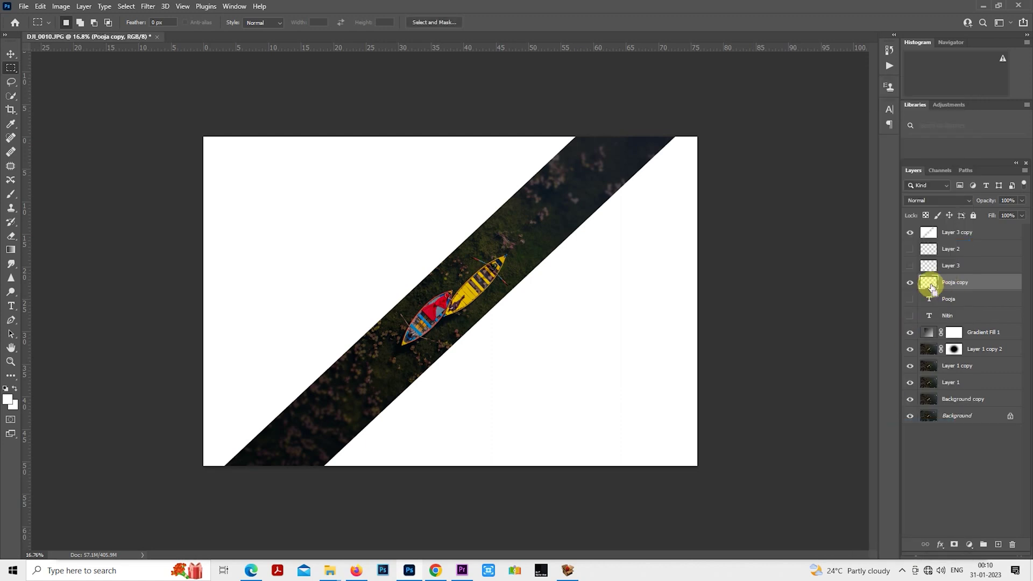
Step: Try to cut the names out of the white panels with an inverted layer mask from the lettering's outline, and undo the mask
ctrl+click(929, 282)
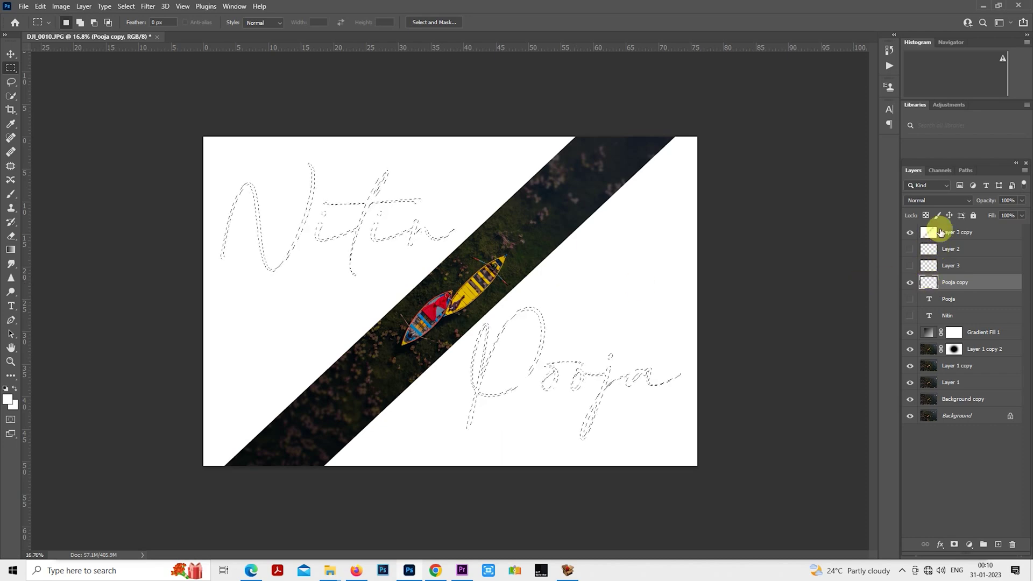
click(942, 234)
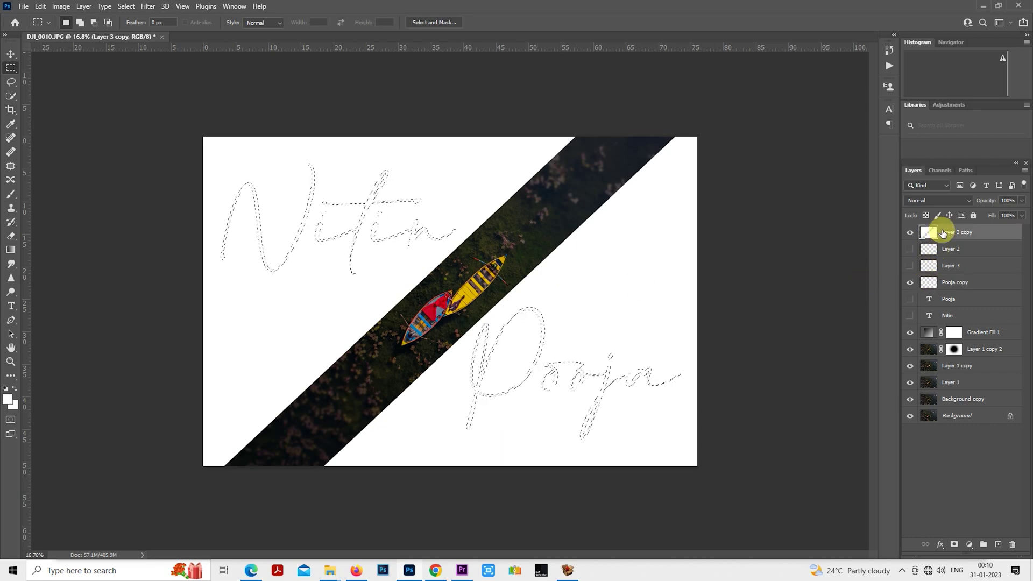
click(954, 544)
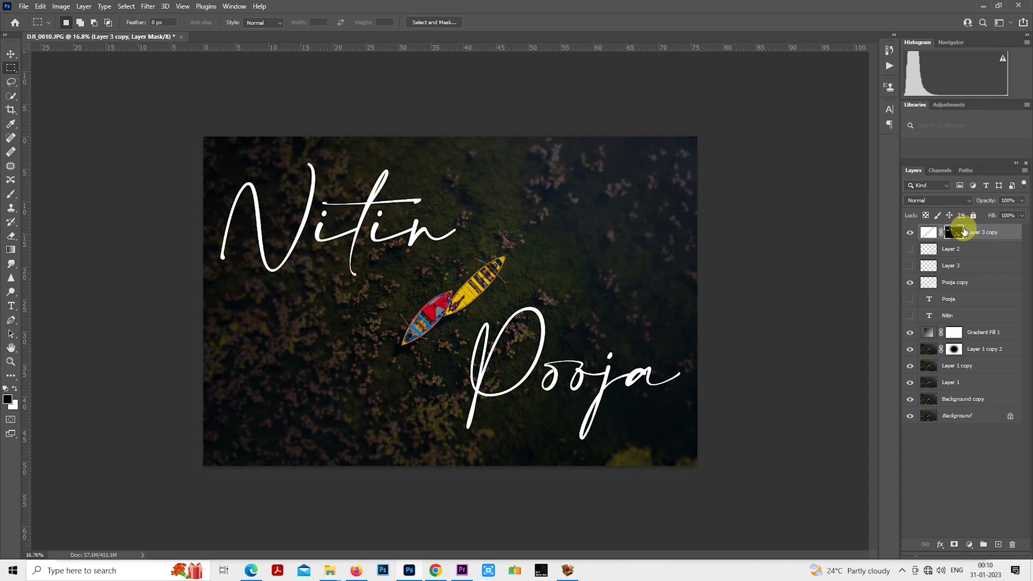
key(ctrl+i)
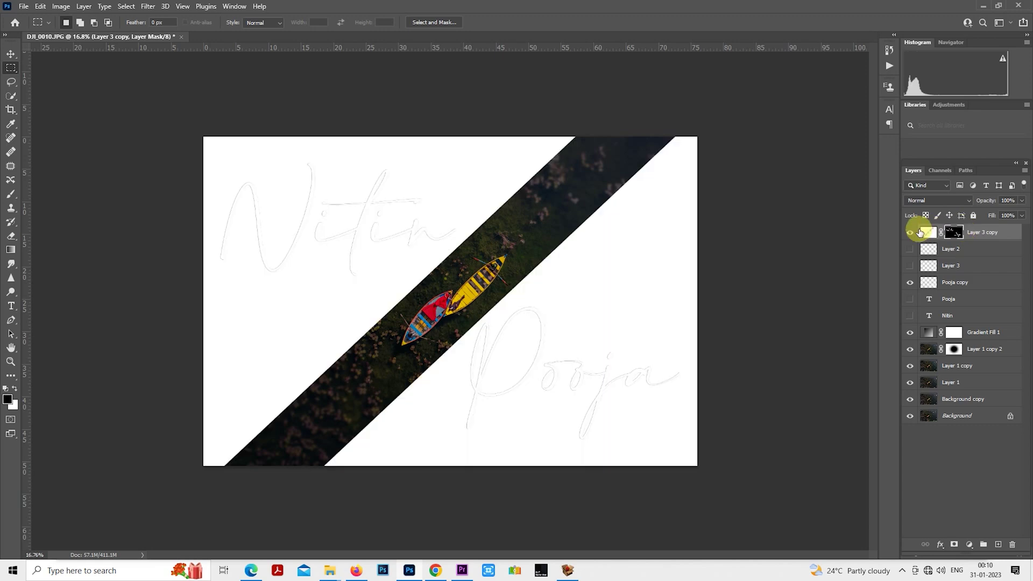
ctrl+click(920, 232)
click(991, 236)
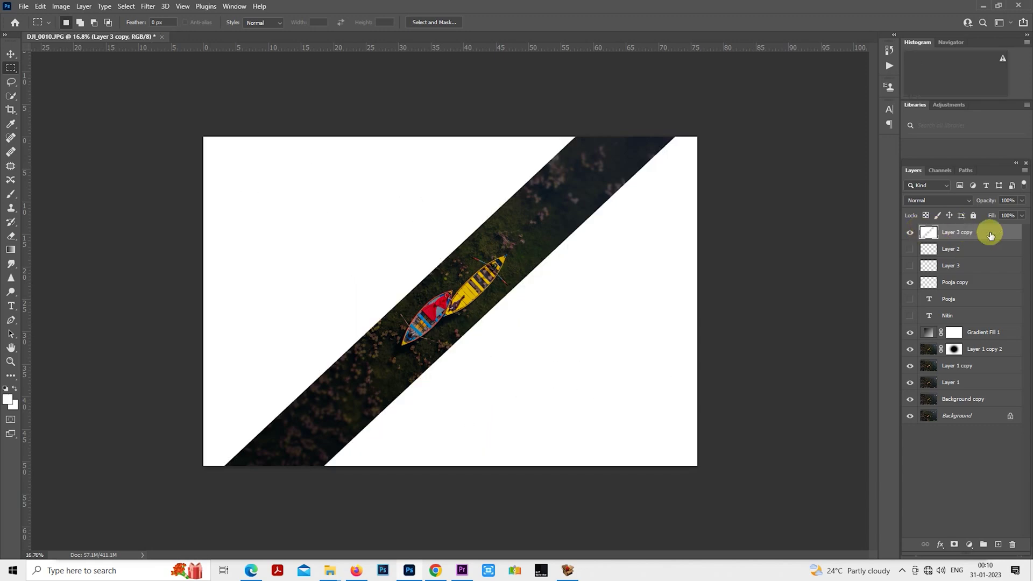
key(ctrl+shift+alt+n)
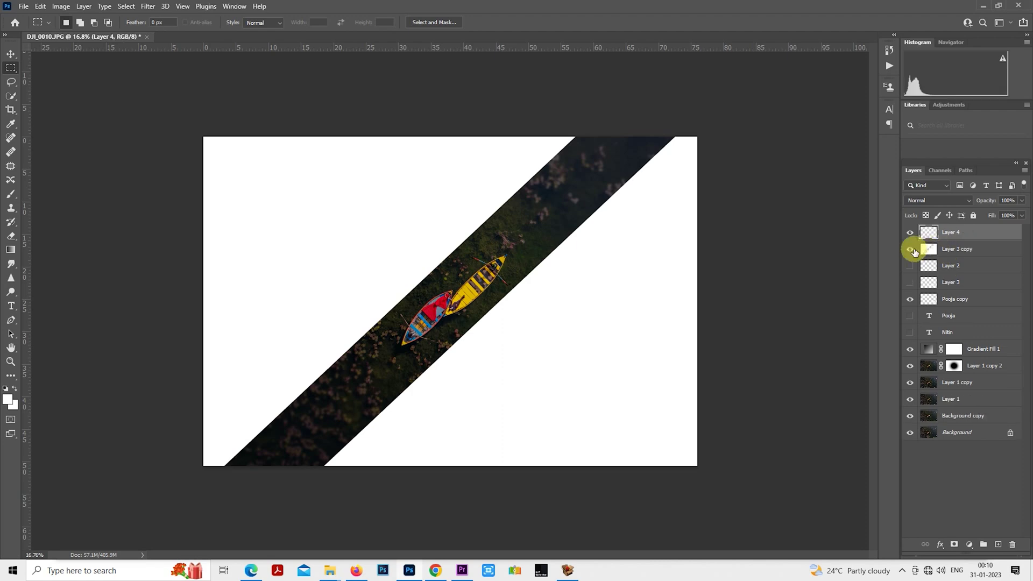
click(910, 250)
click(929, 301)
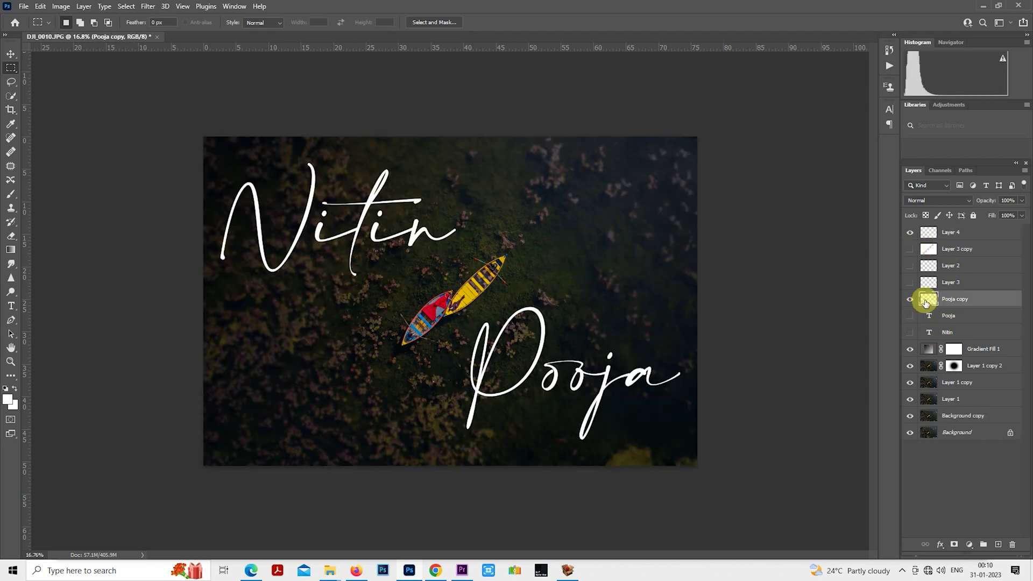
ctrl+click(928, 303)
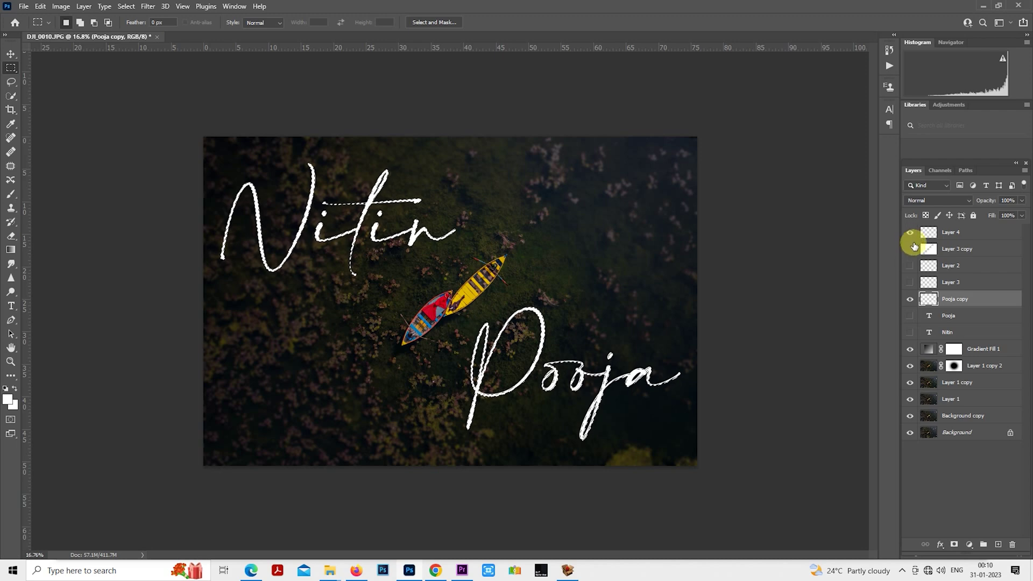
key(ctrl+z)
key(ctrl+z)
click(910, 233)
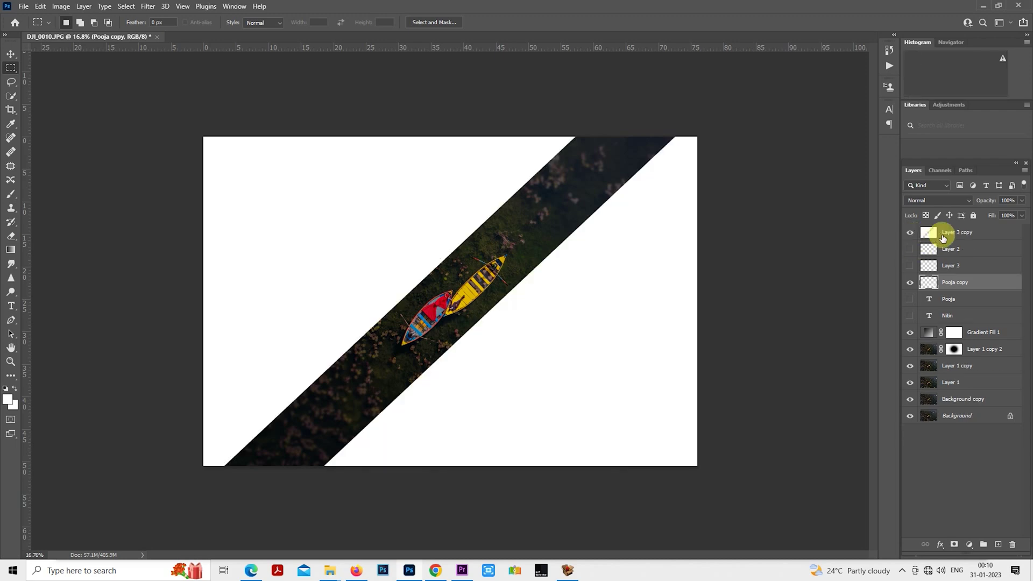
Step: Add an empty layer on top, hide the white panels and load the merged lettering's outline as a selection
click(923, 235)
key(ctrl+shift+alt+n)
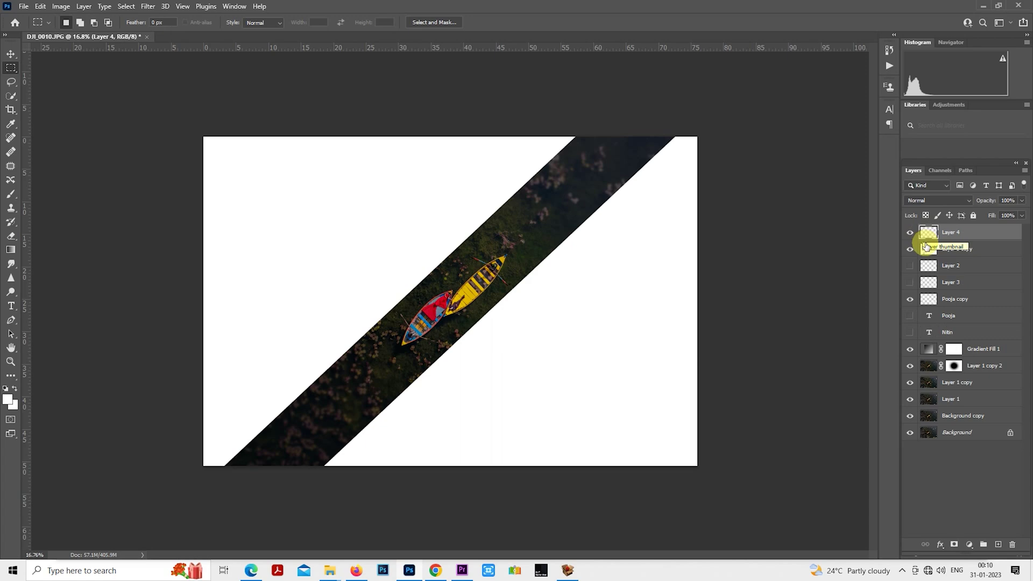
click(910, 249)
click(942, 303)
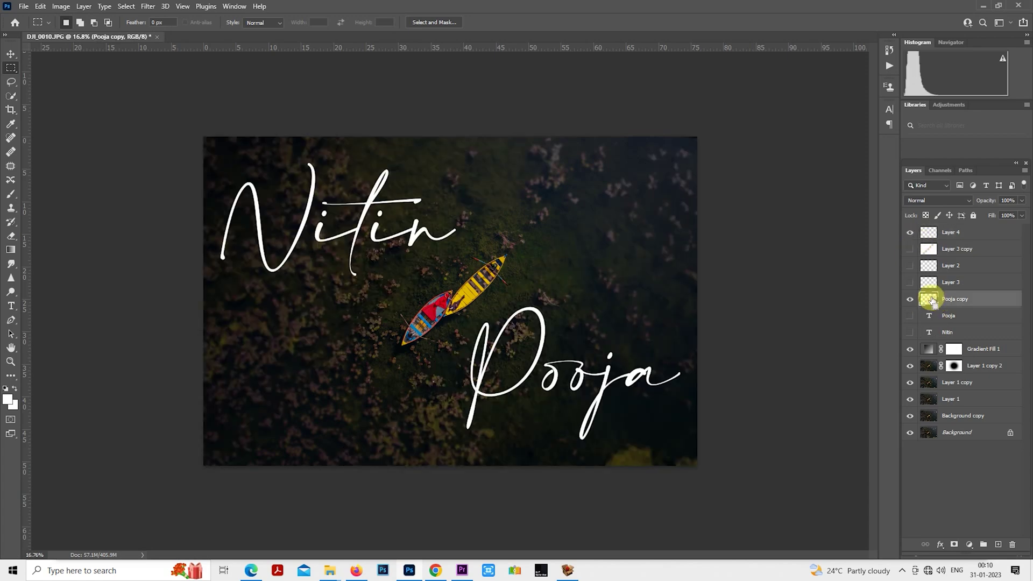
ctrl+click(929, 299)
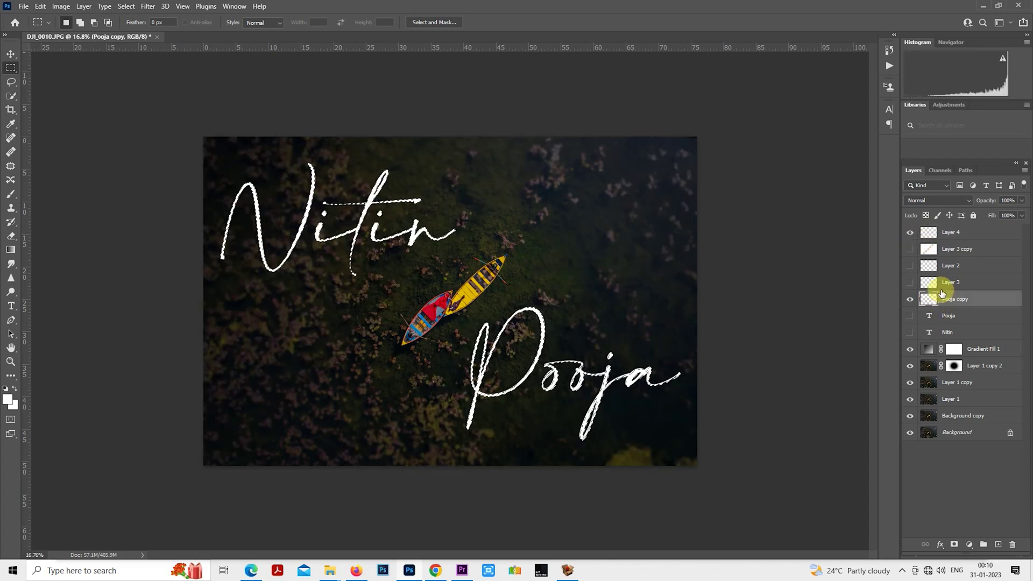
Step: Duplicate the white-panel layer and show only the copy, with the original panels and the empty layer hidden
click(910, 243)
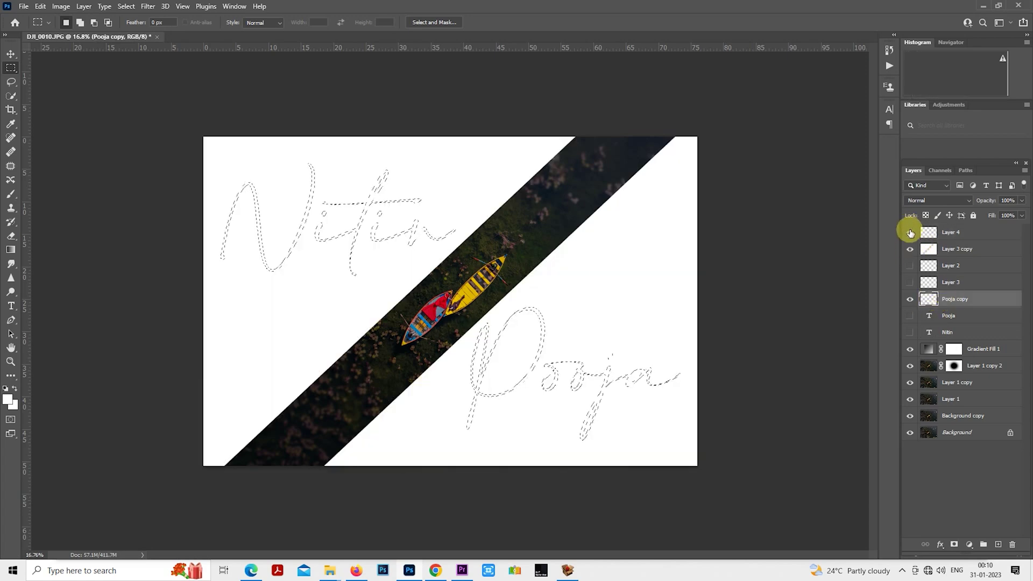
click(950, 233)
click(908, 250)
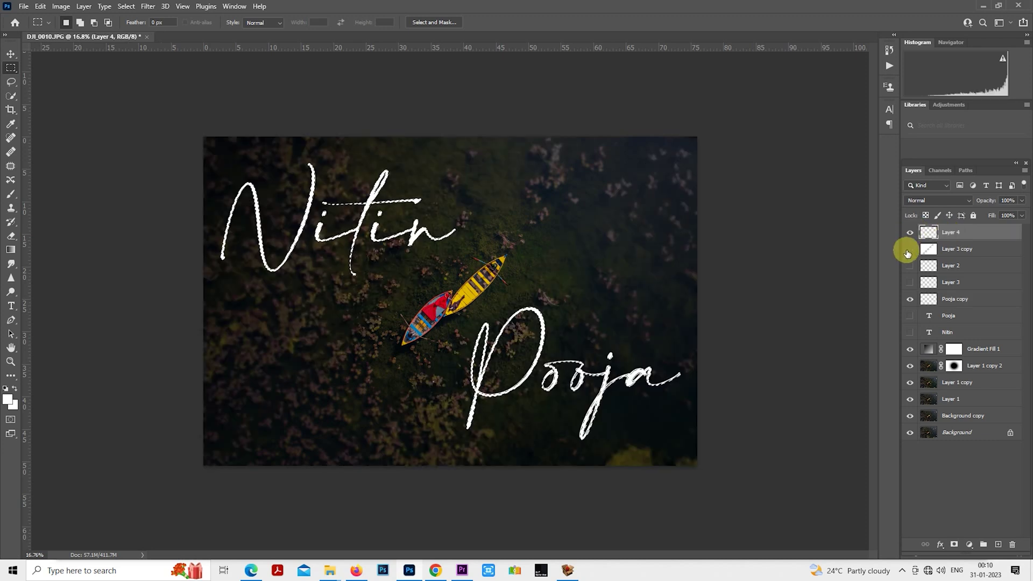
click(943, 249)
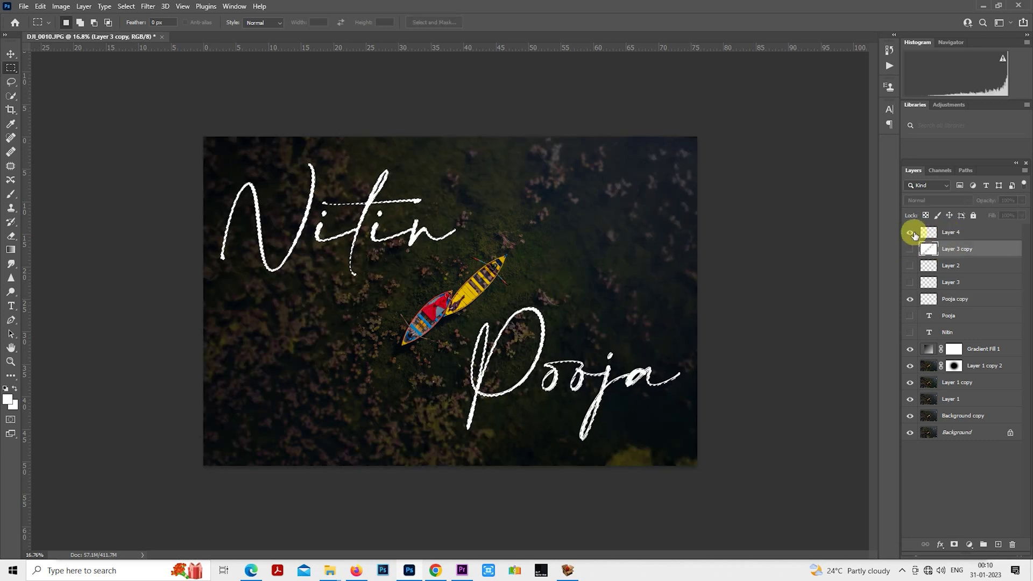
drag(951, 246, 1002, 544)
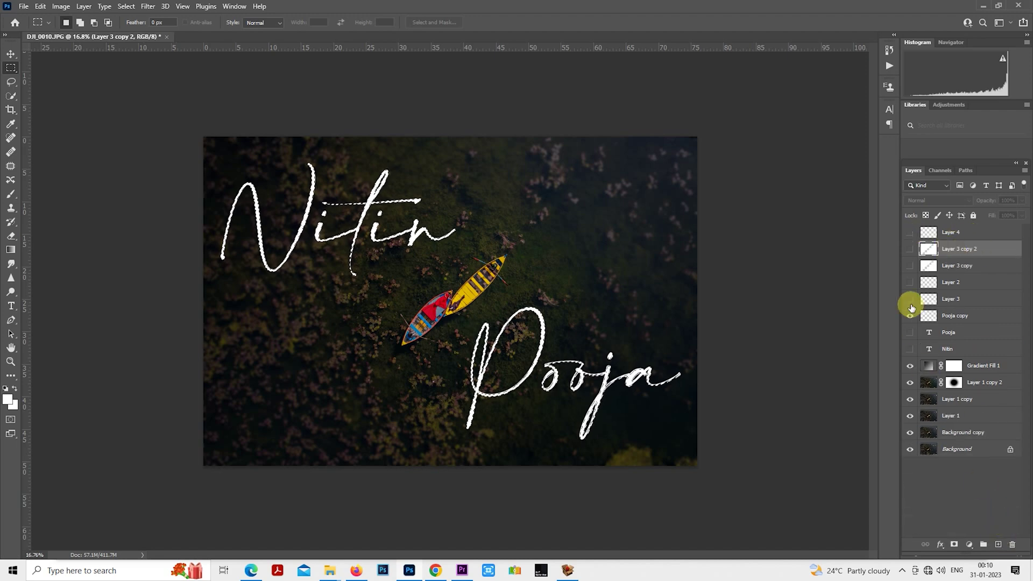
click(910, 249)
Step: Delete the selected lettering from the copied white panels, deselect, and hide the merged lettering layer
click(941, 233)
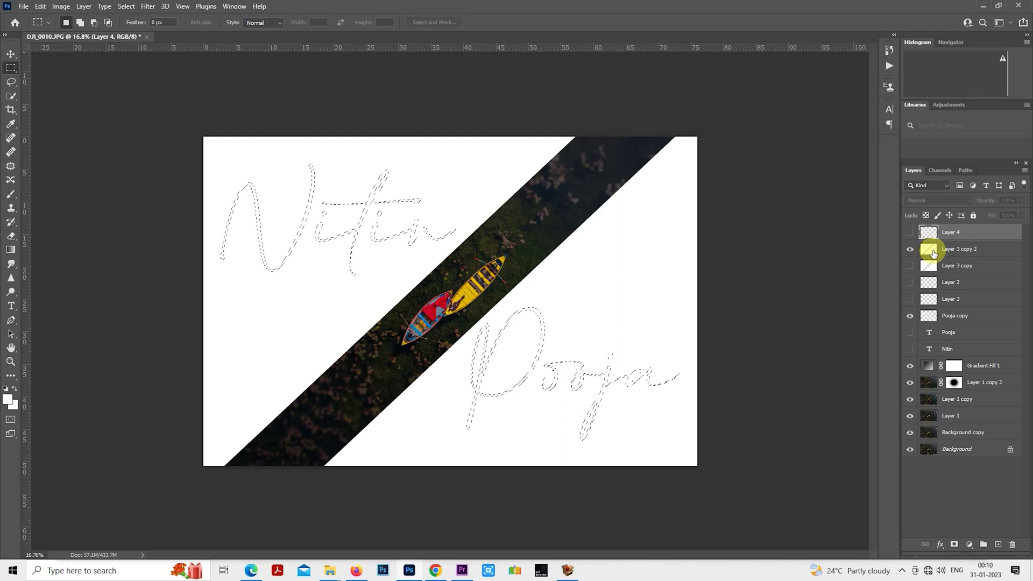
click(940, 254)
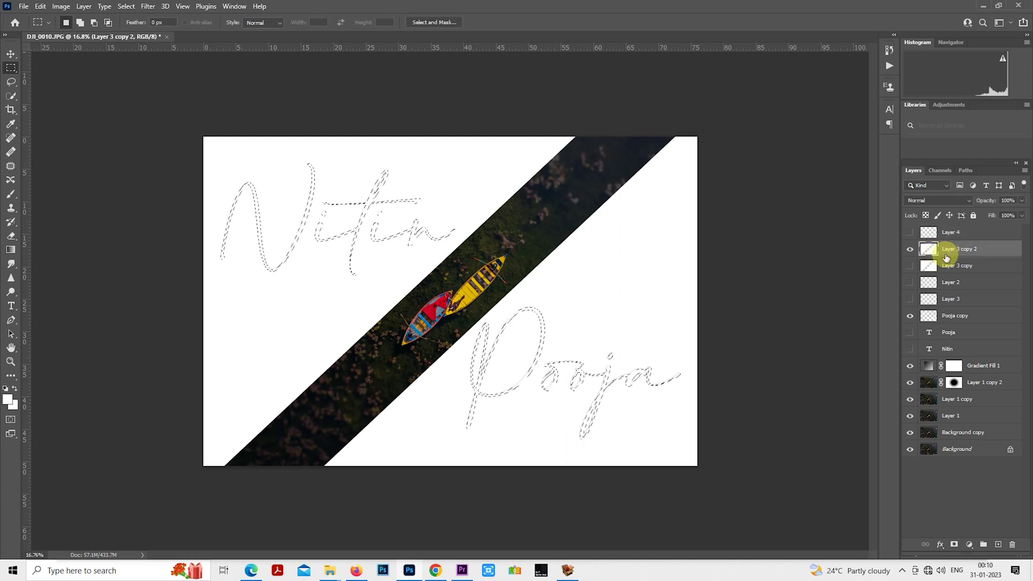
click(910, 316)
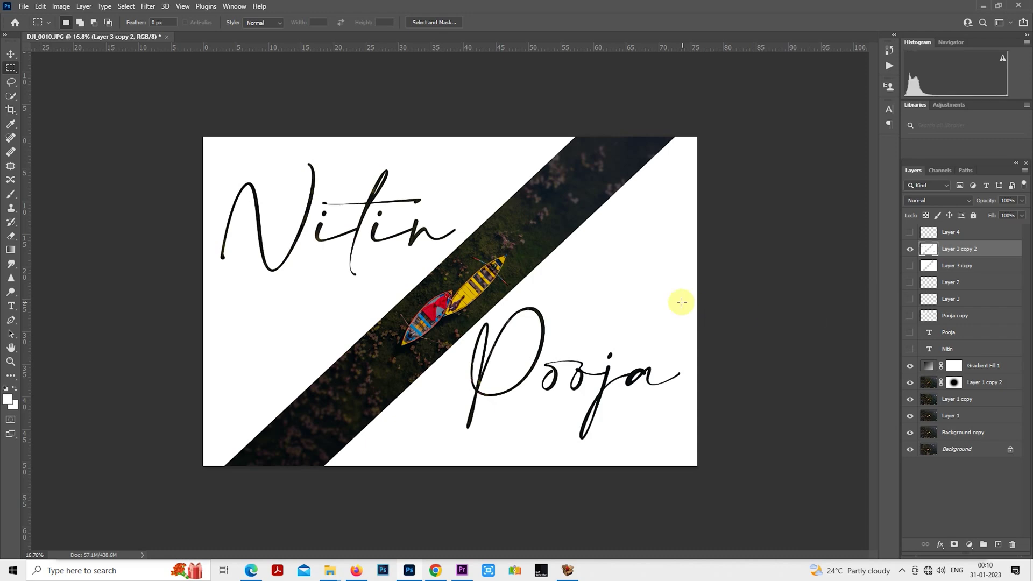
scroll(476, 320, down, 1)
scroll(226, 242, up, 2)
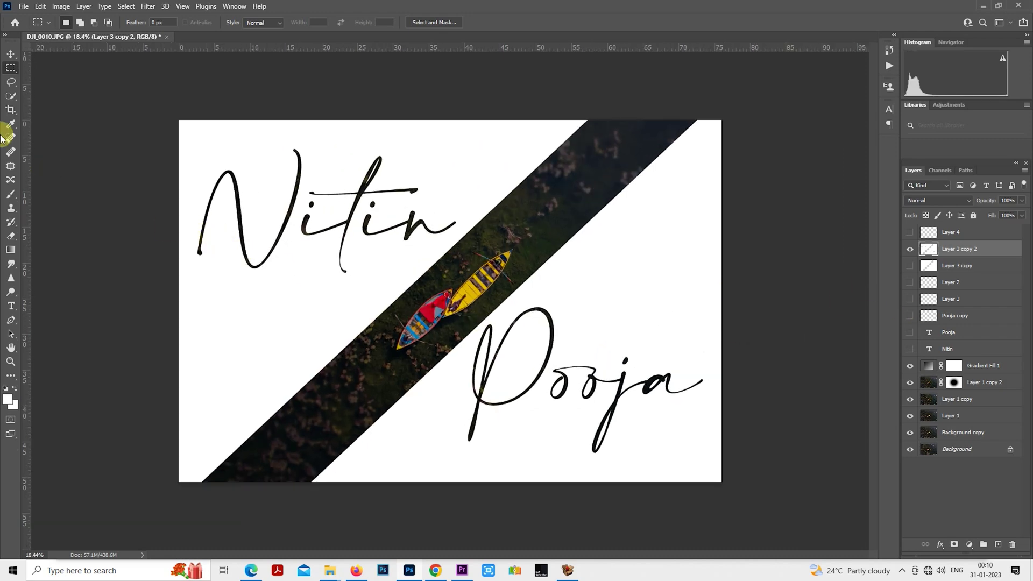
scroll(543, 252, down, 1)
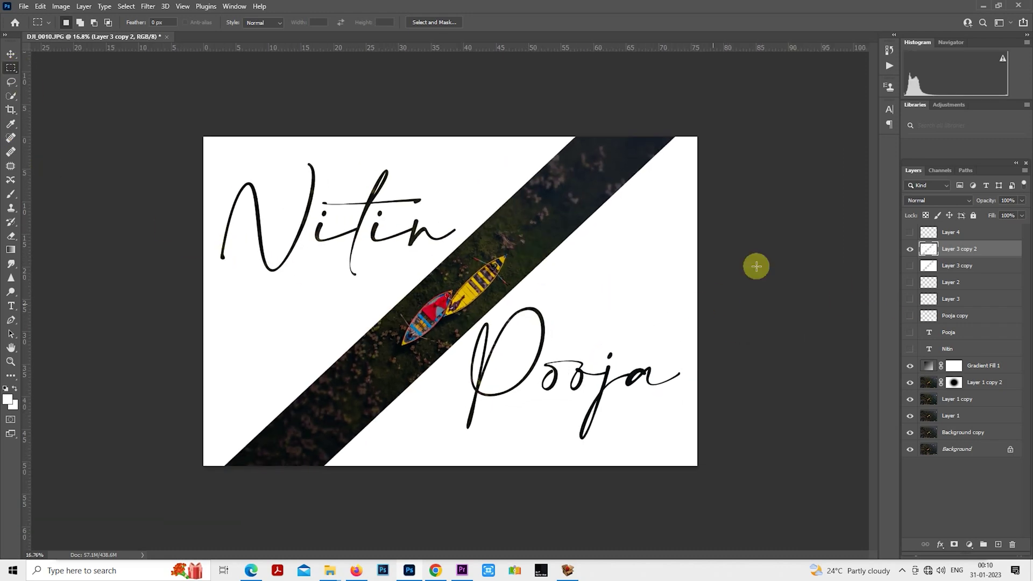
Step: Set the opacity of the cut-out panels to 27%
key(5)
drag(989, 203, 976, 205)
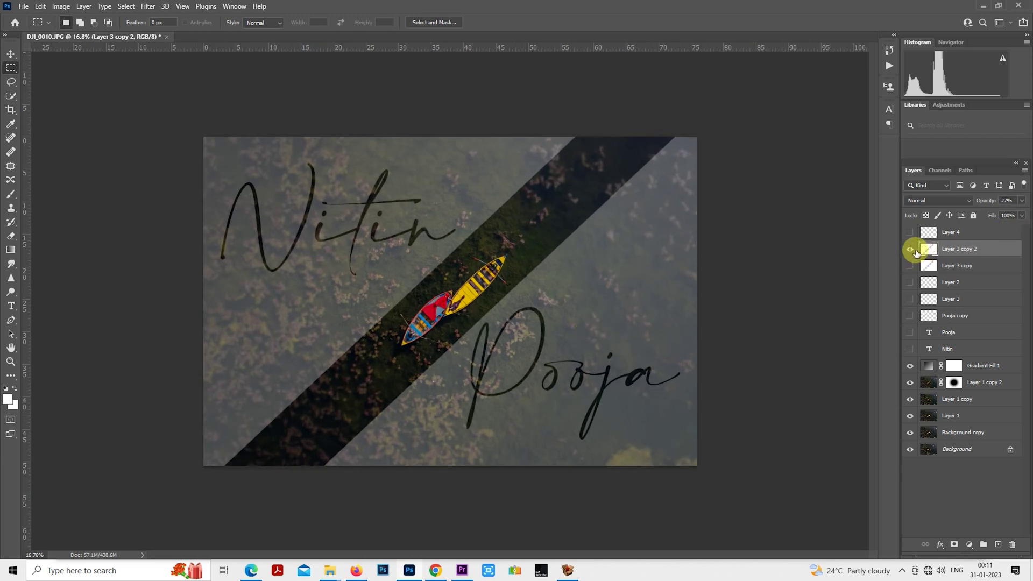
scroll(655, 305, up, 2)
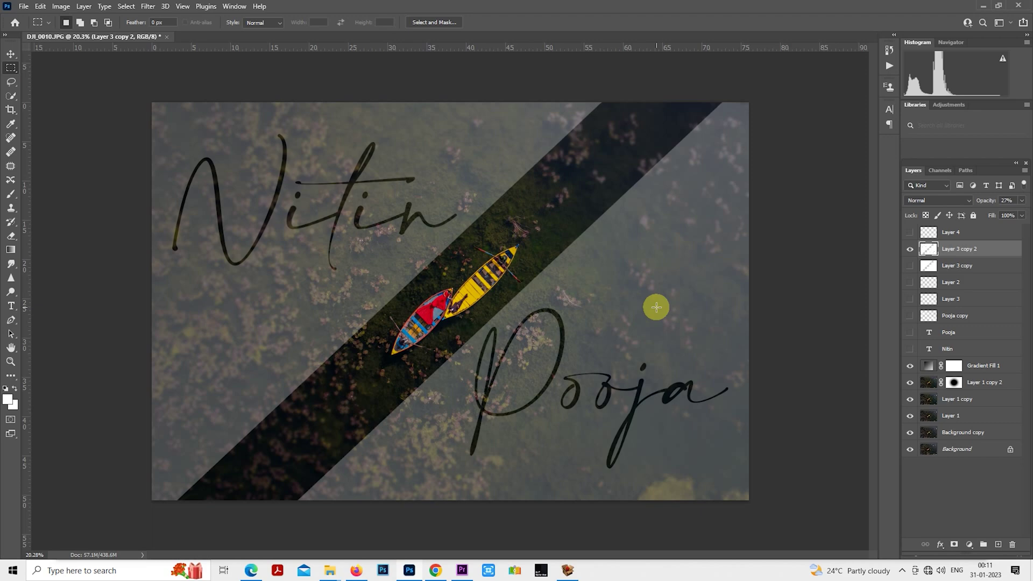
Step: Hide the cut-out panels and show both editable name text layers over the photo
click(910, 248)
click(911, 333)
click(911, 348)
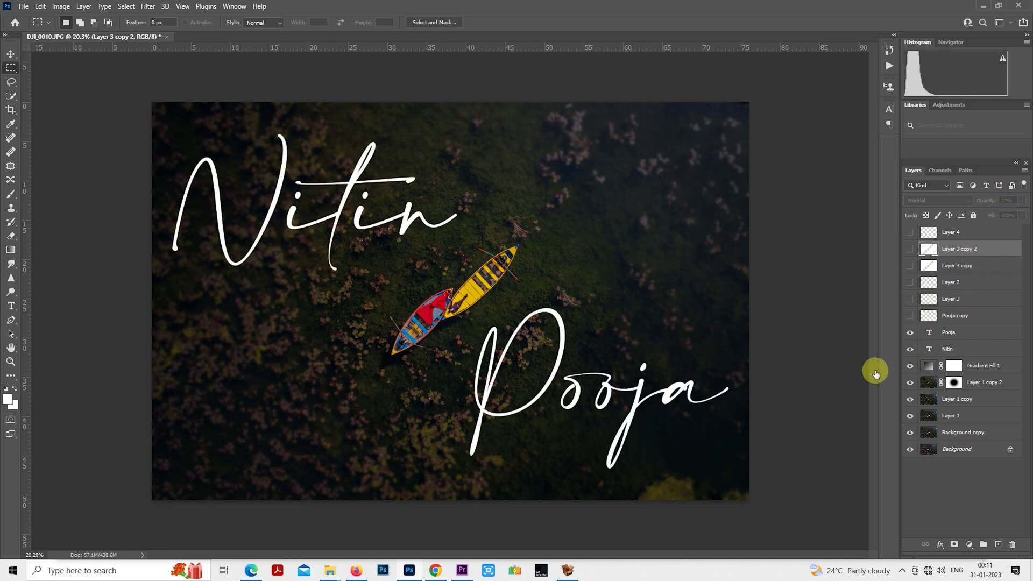
Step: Set the opacity of both name text layers to 20%
click(930, 327)
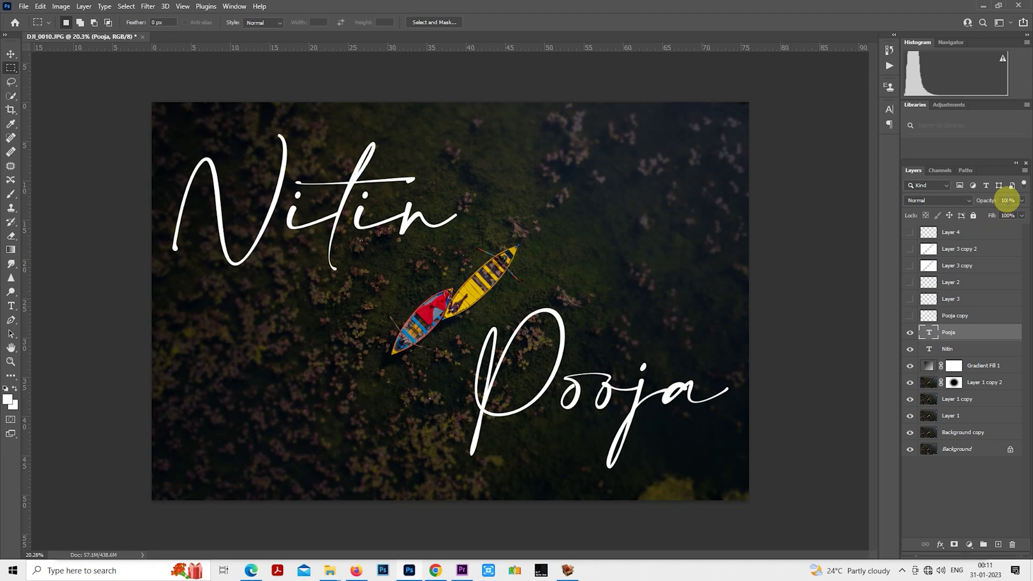
text(5)
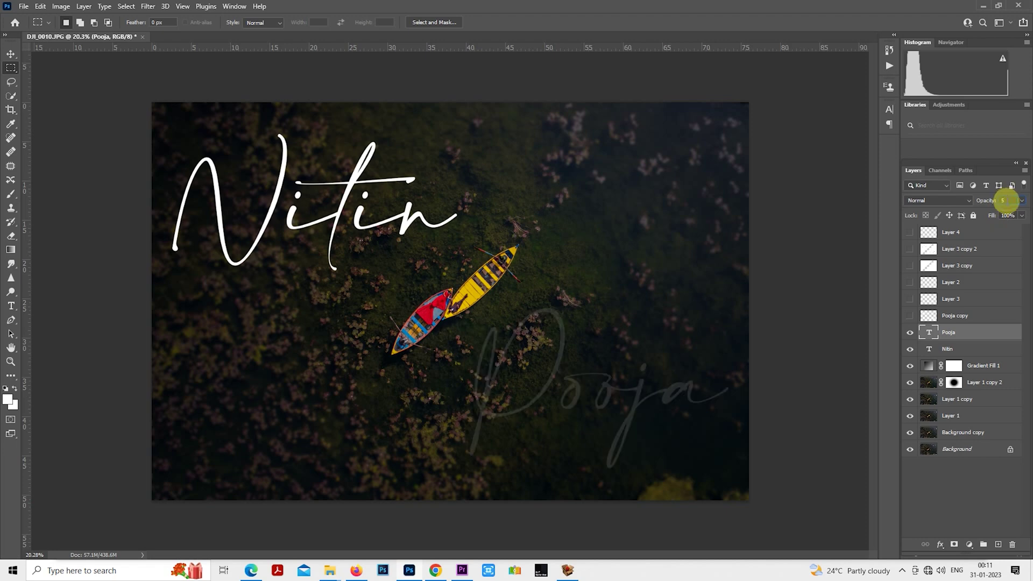
key(BackSpace)
text(20)
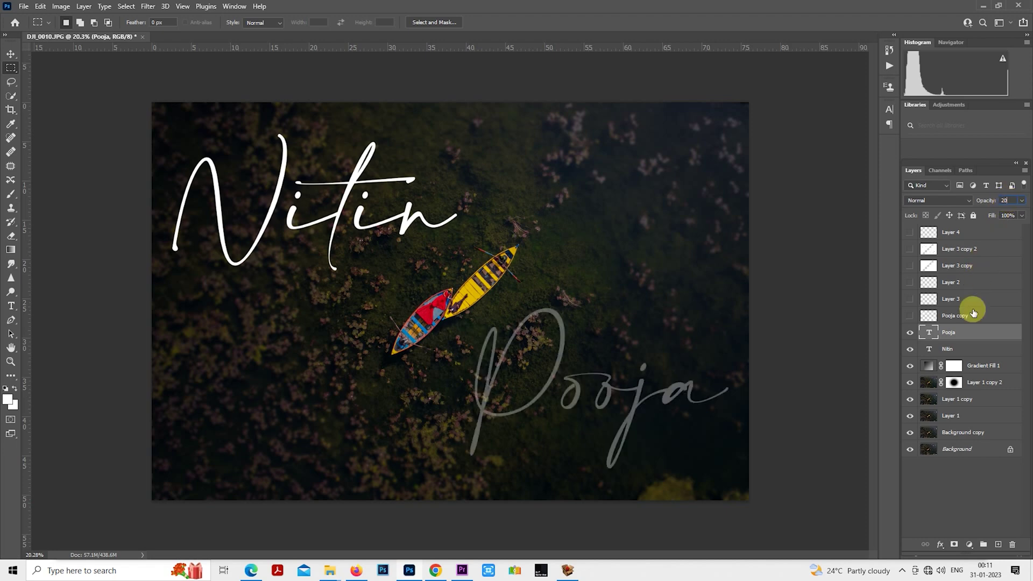
key(Return)
key(alt+bracketleft)
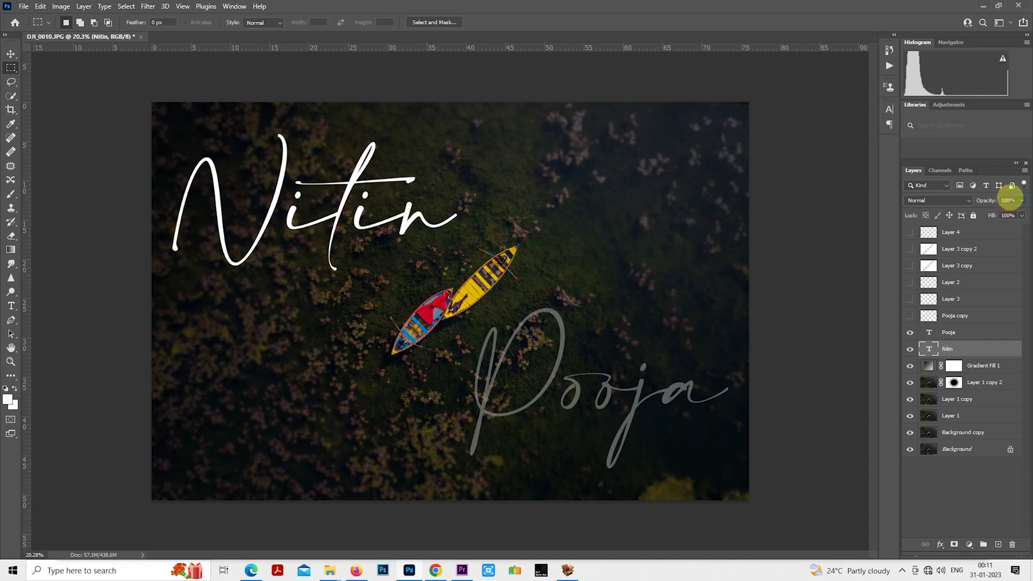
text(20)
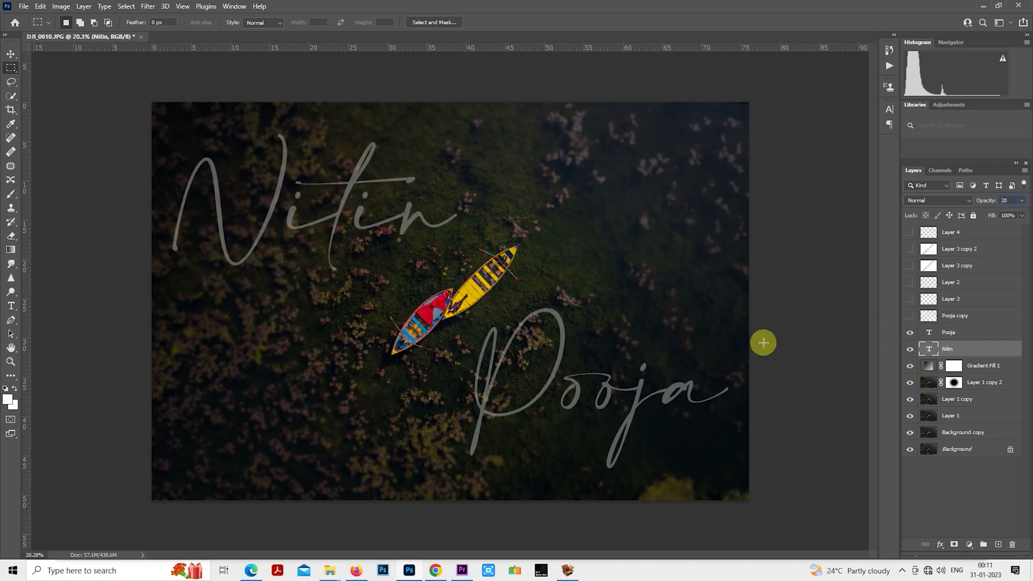
scroll(698, 349, down, 2)
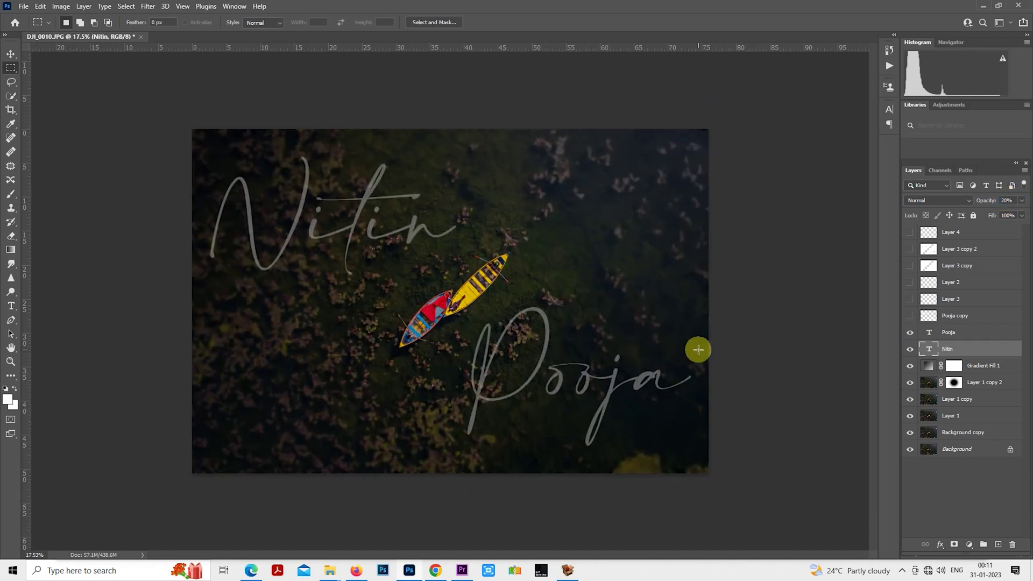
scroll(698, 350, up, 1)
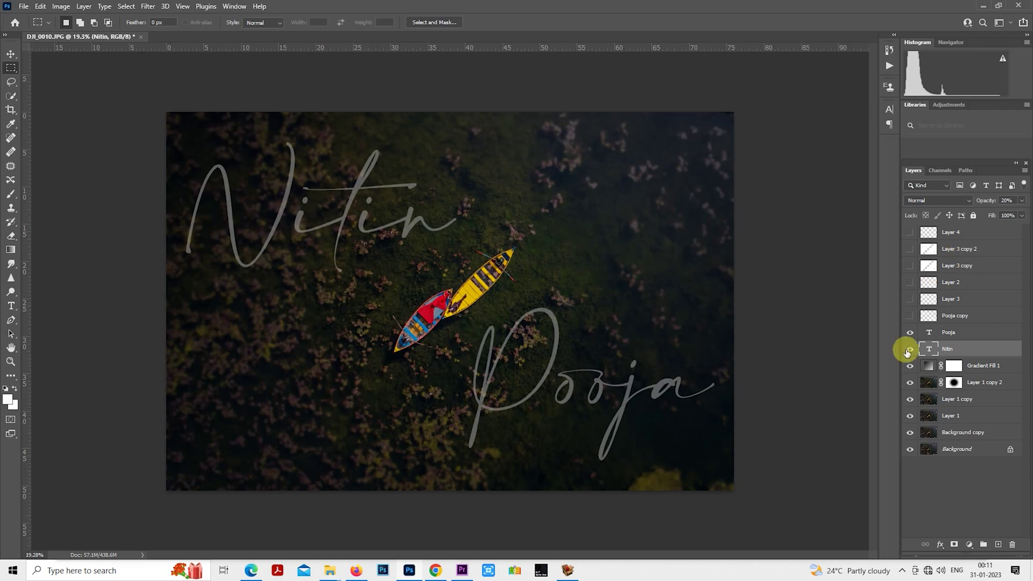
Step: Hide both name text layers so that only the darkened boat photo remains
drag(910, 349, 910, 332)
scroll(628, 377, down, 1)
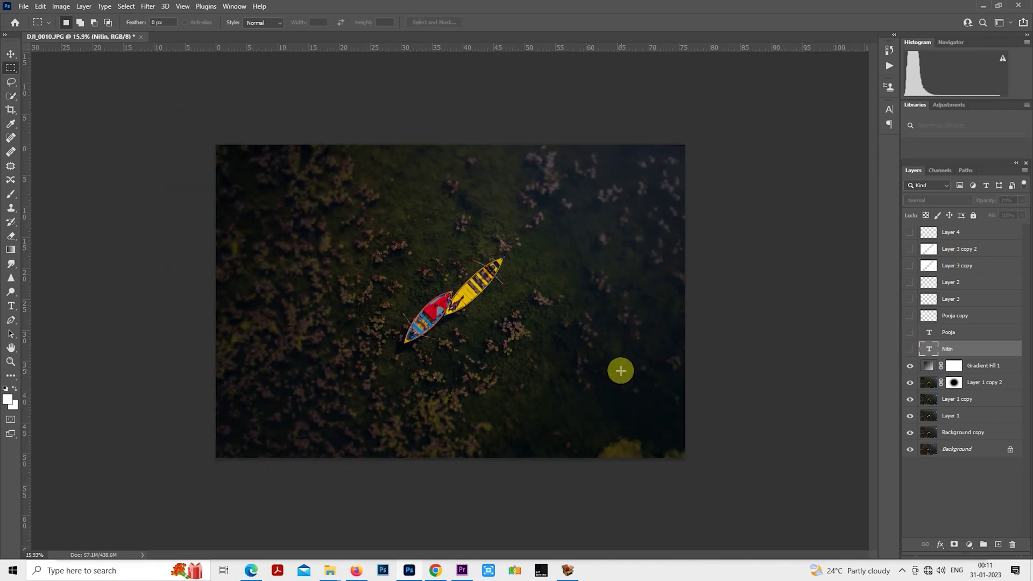
scroll(621, 371, up, 2)
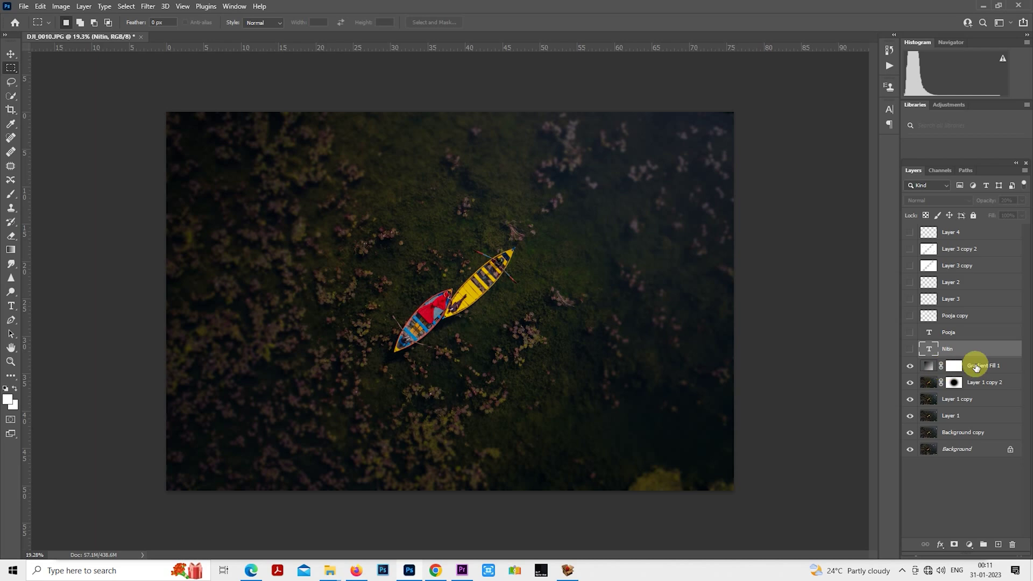
Step: Set the gradient fill layer's opacity to 93% and show the cut-out panels over the photo
click(976, 368)
mouse_move(994, 206)
mouse_down()
mouse_move(985, 203)
mouse_move(1005, 200)
mouse_up()
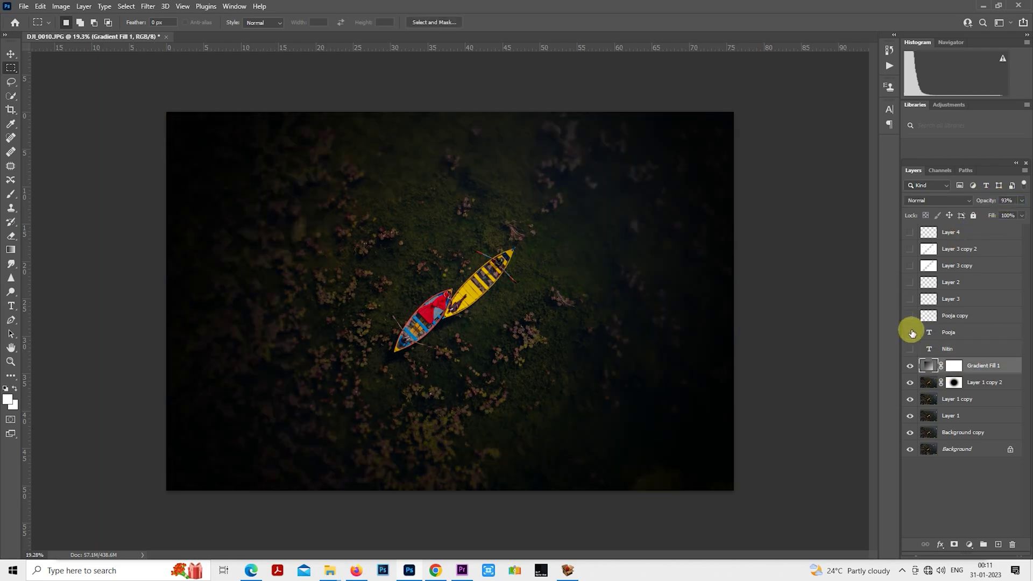
click(915, 252)
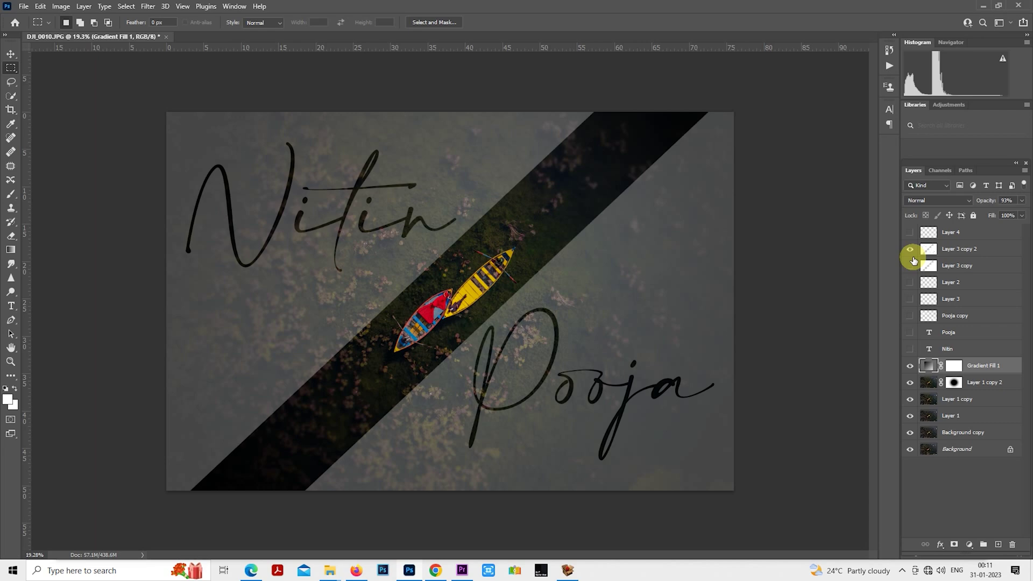
scroll(738, 295, down, 3)
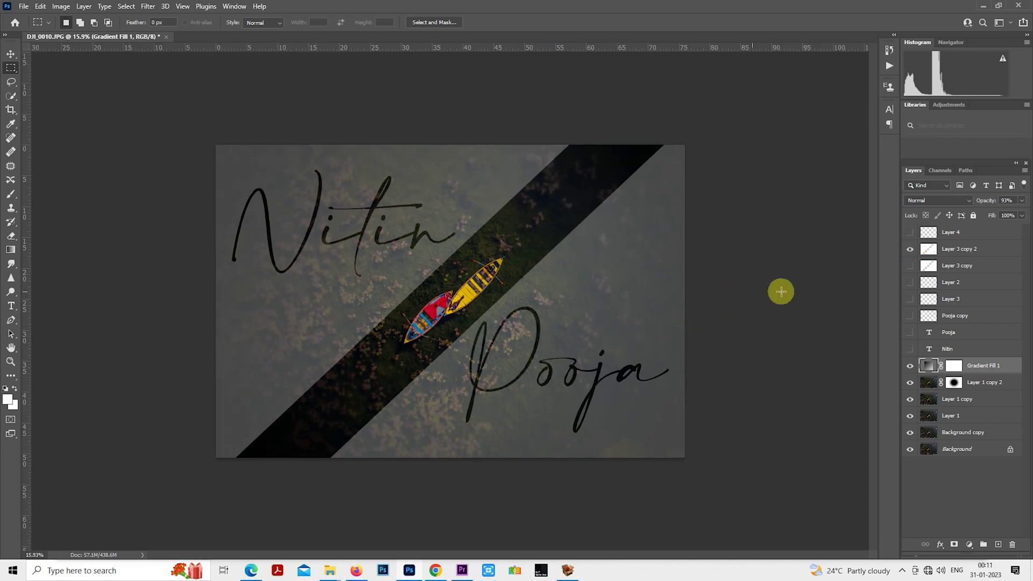
Step: Try the cut-out panels in inverted colours at 100% opacity, and invert them back to white
click(951, 257)
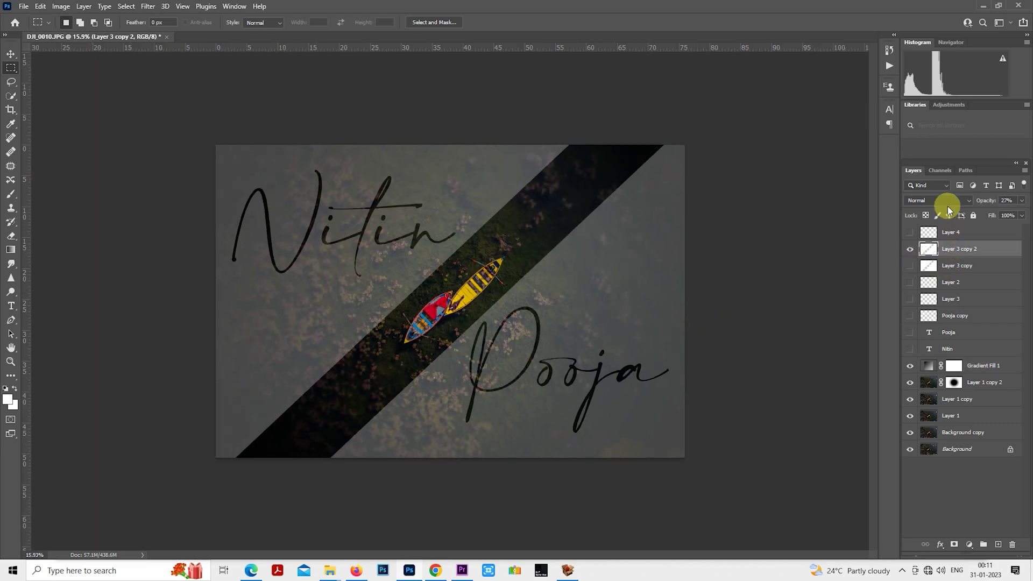
key(ctrl+i)
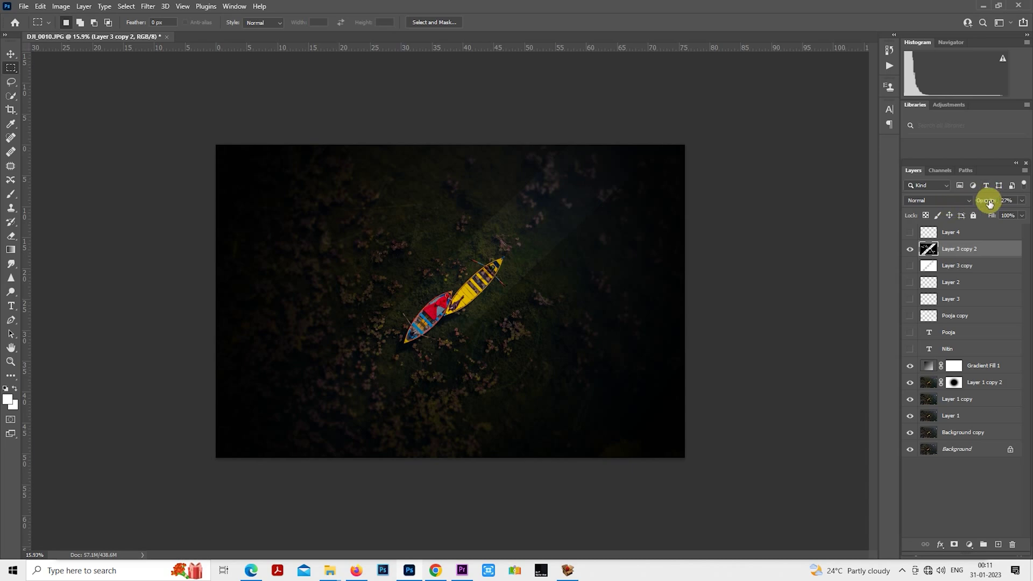
drag(991, 194, 1027, 202)
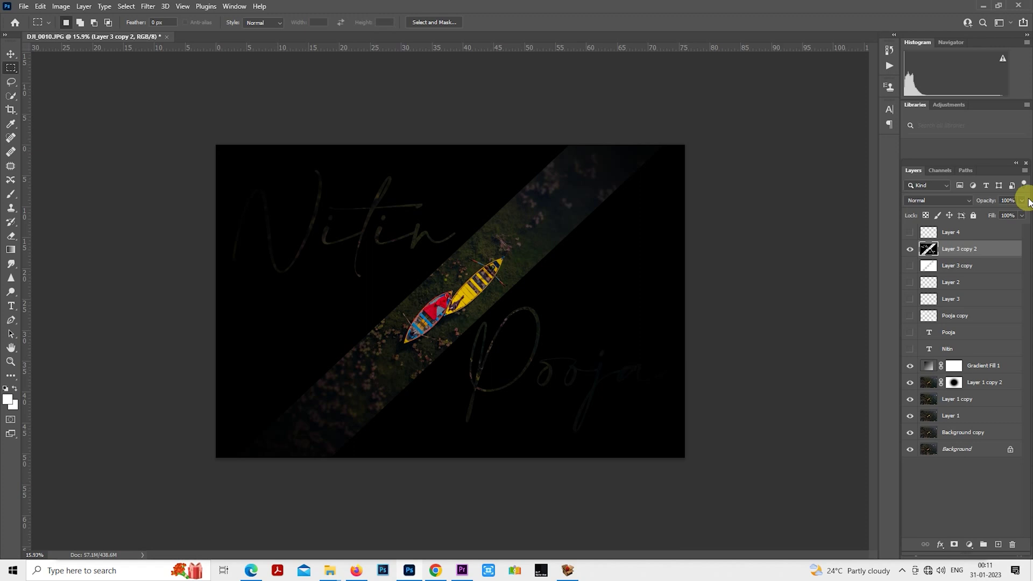
key(ctrl+i)
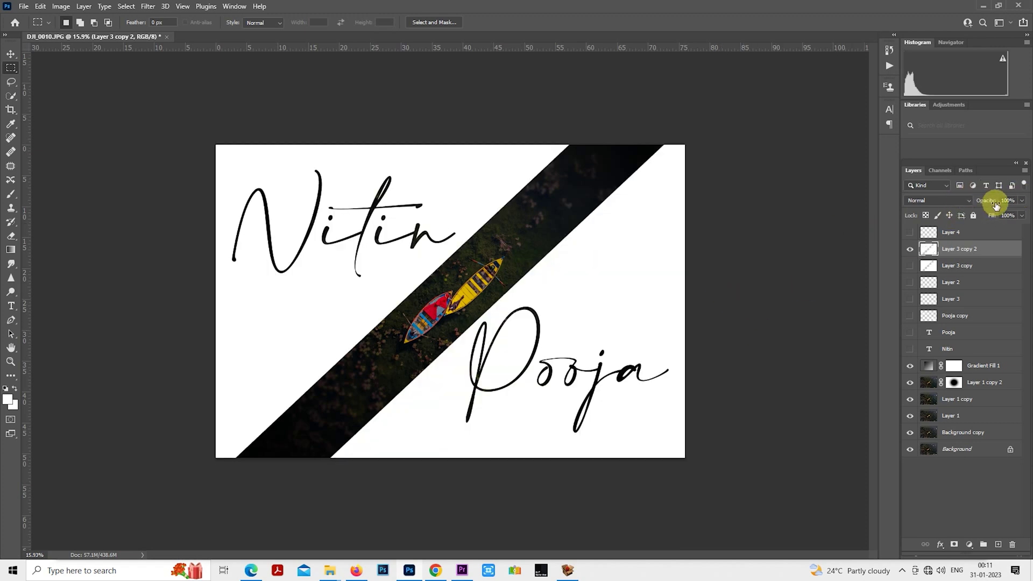
Step: Reduce the opacity of the white cut-out panels to 20%
drag(995, 205, 995, 203)
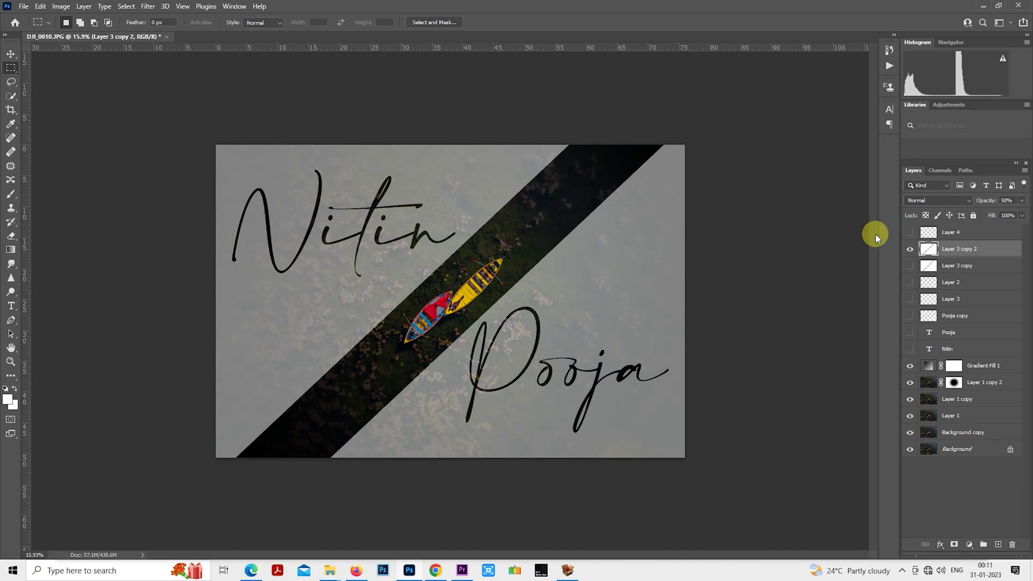
key(2)
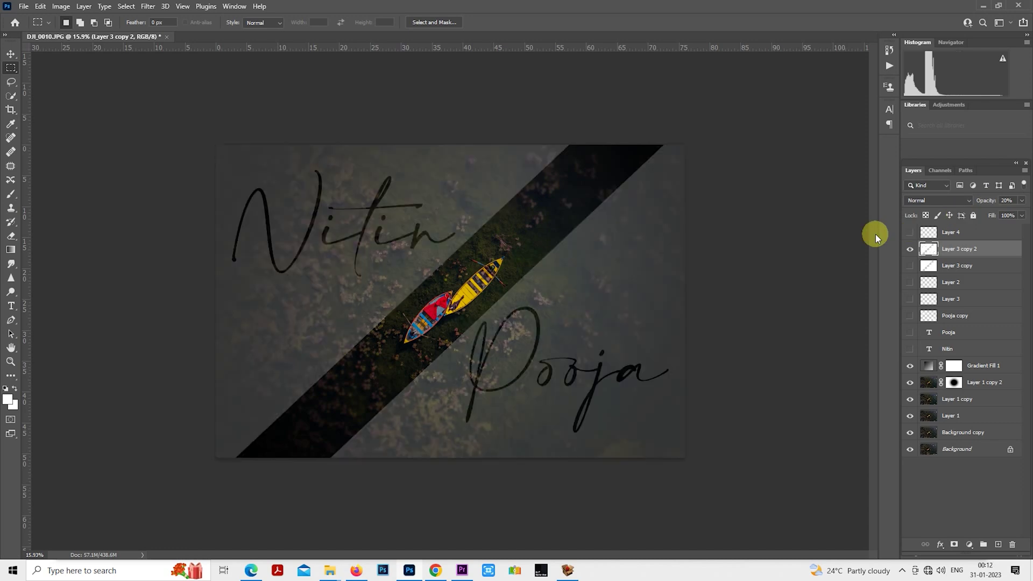
key(1)
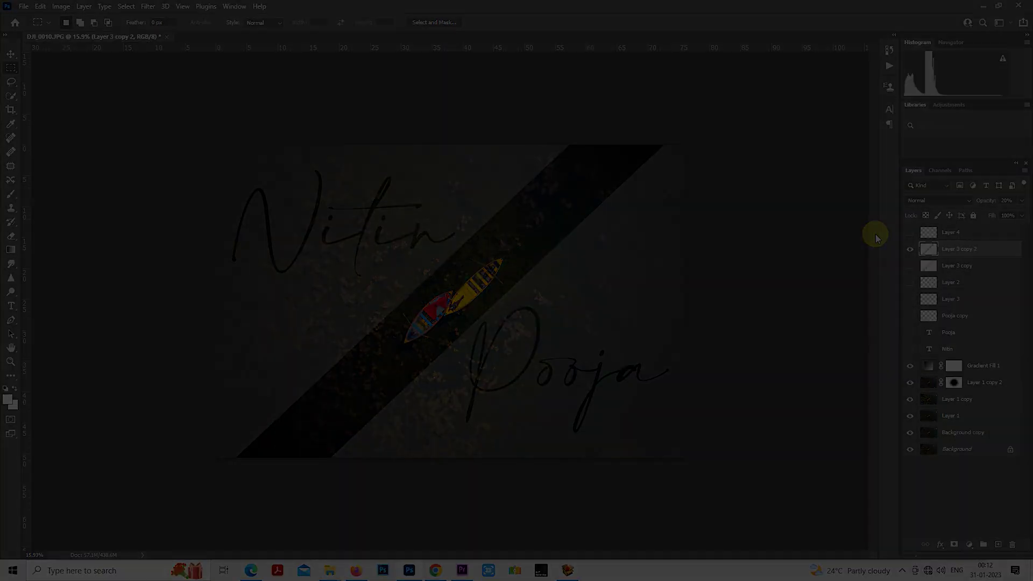